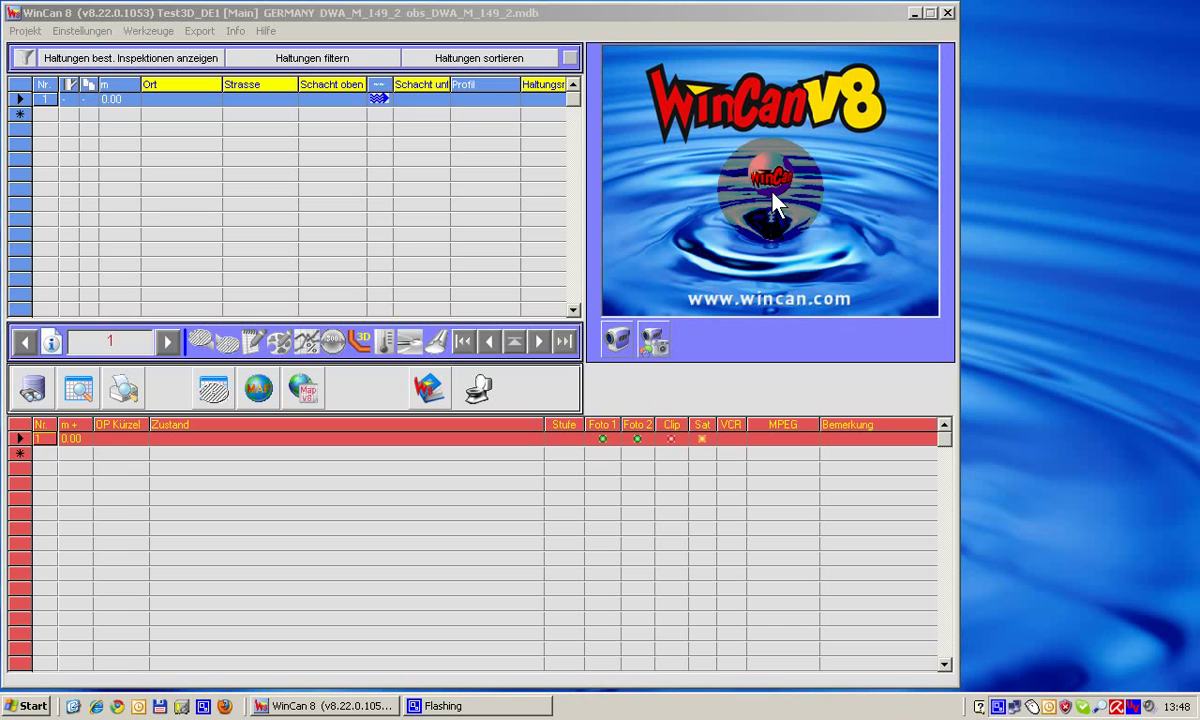
# Edit section 1 with Höhe 150, Steigung 5.00 % and Gegen Fliessrichtung, then save it.
pyautogui.doubleClick(47, 101)
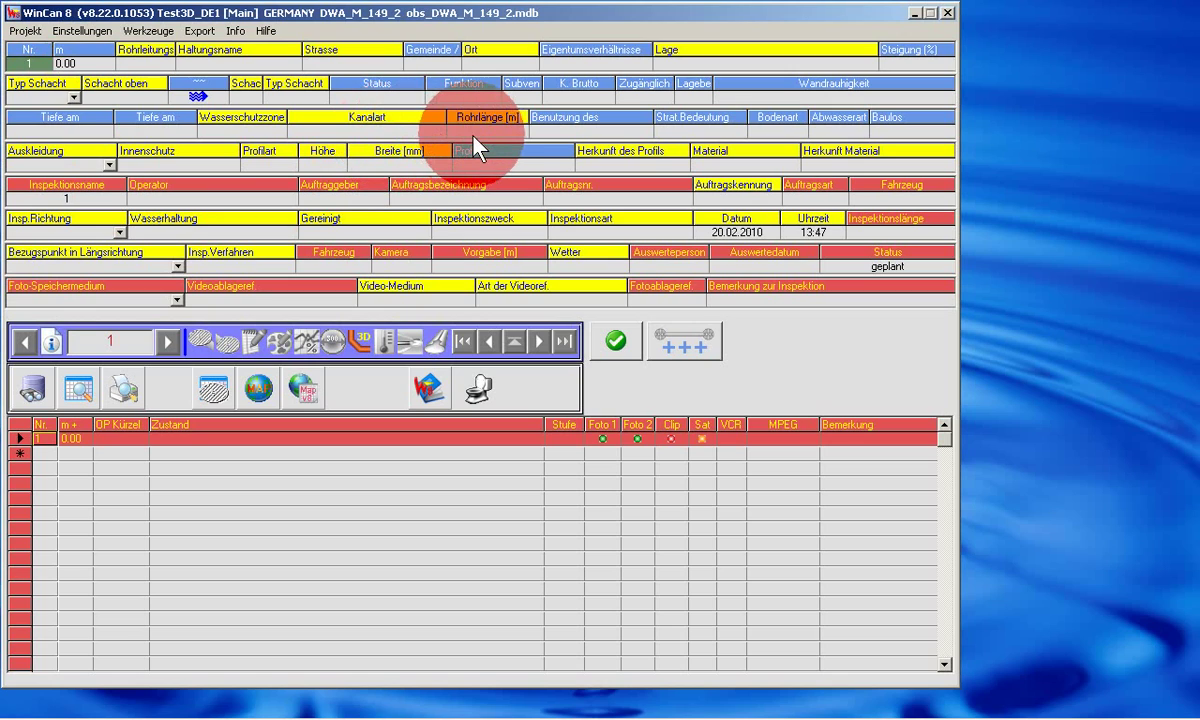
pyautogui.click(335, 166)
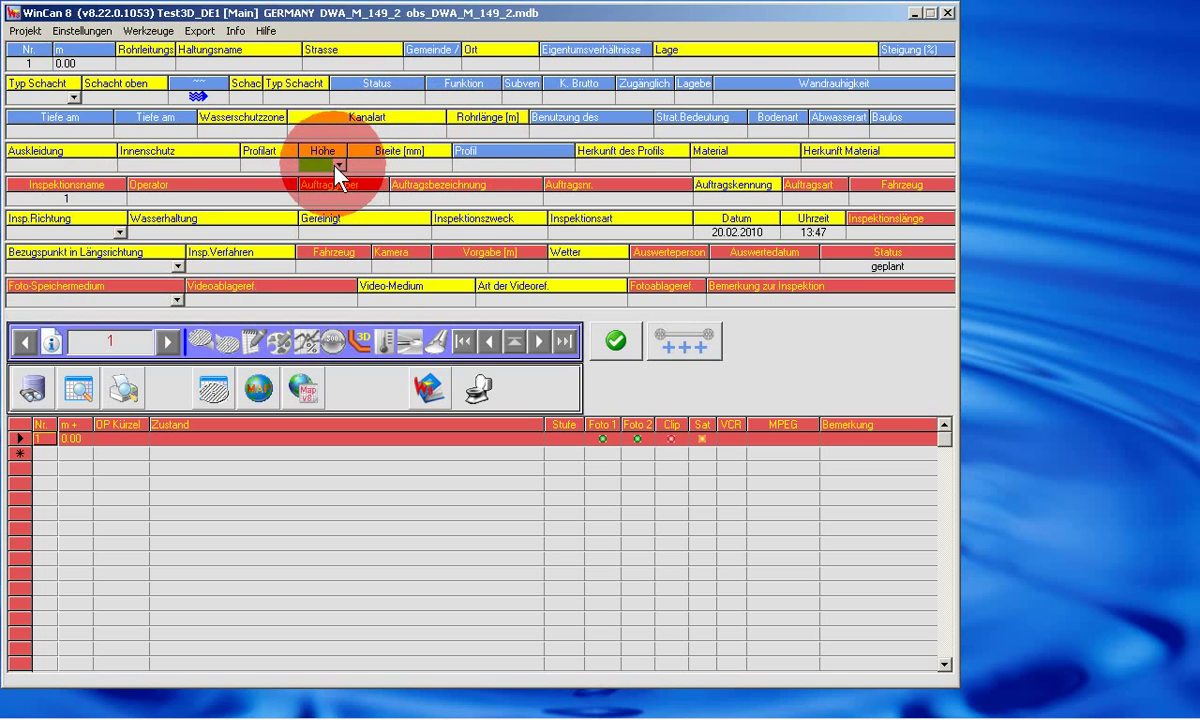
pyautogui.click(339, 166)
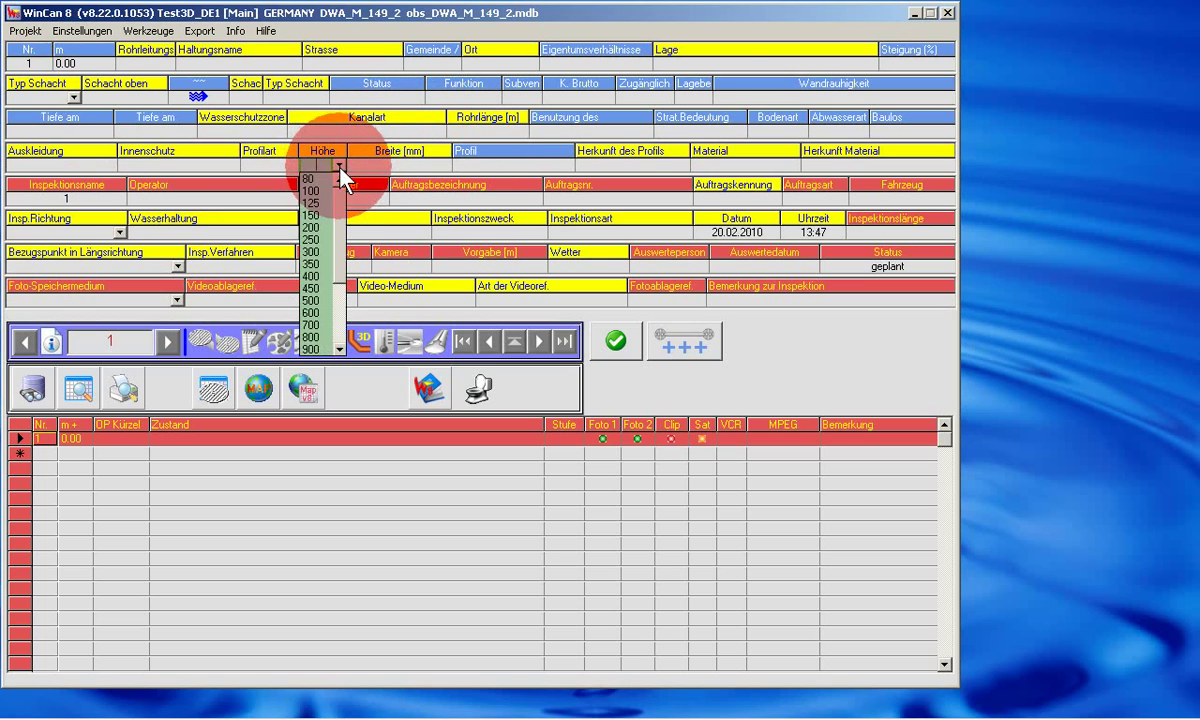
pyautogui.click(316, 215)
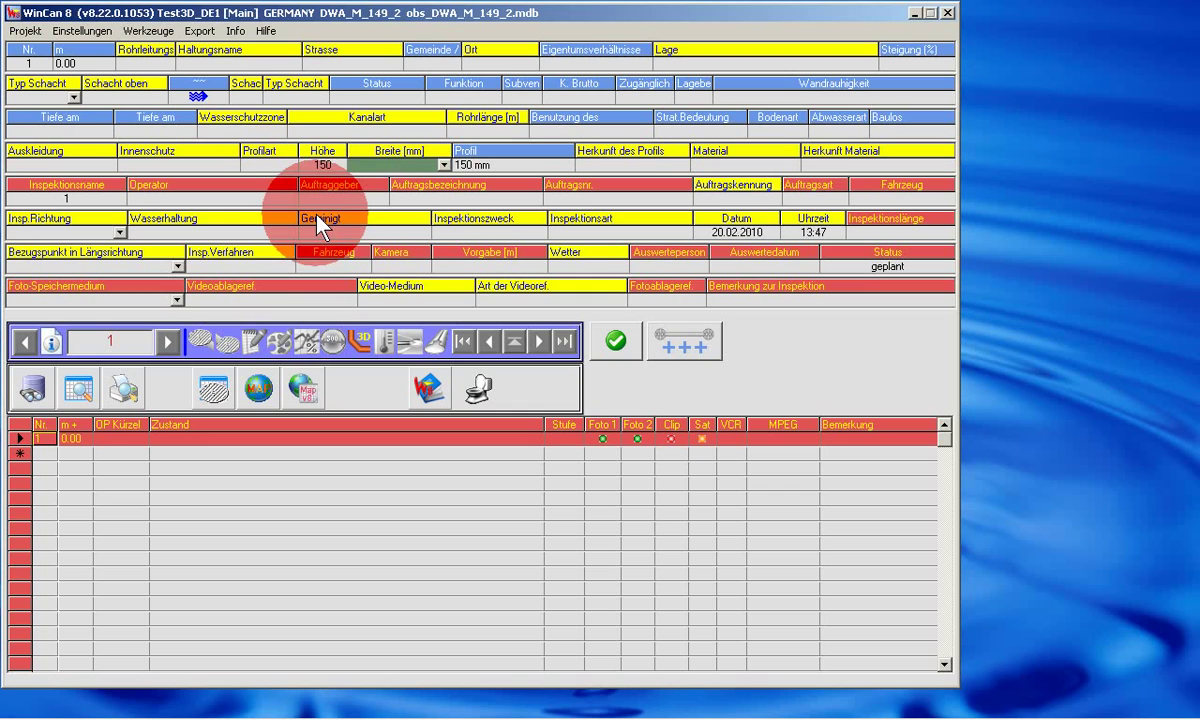
pyautogui.click(927, 66)
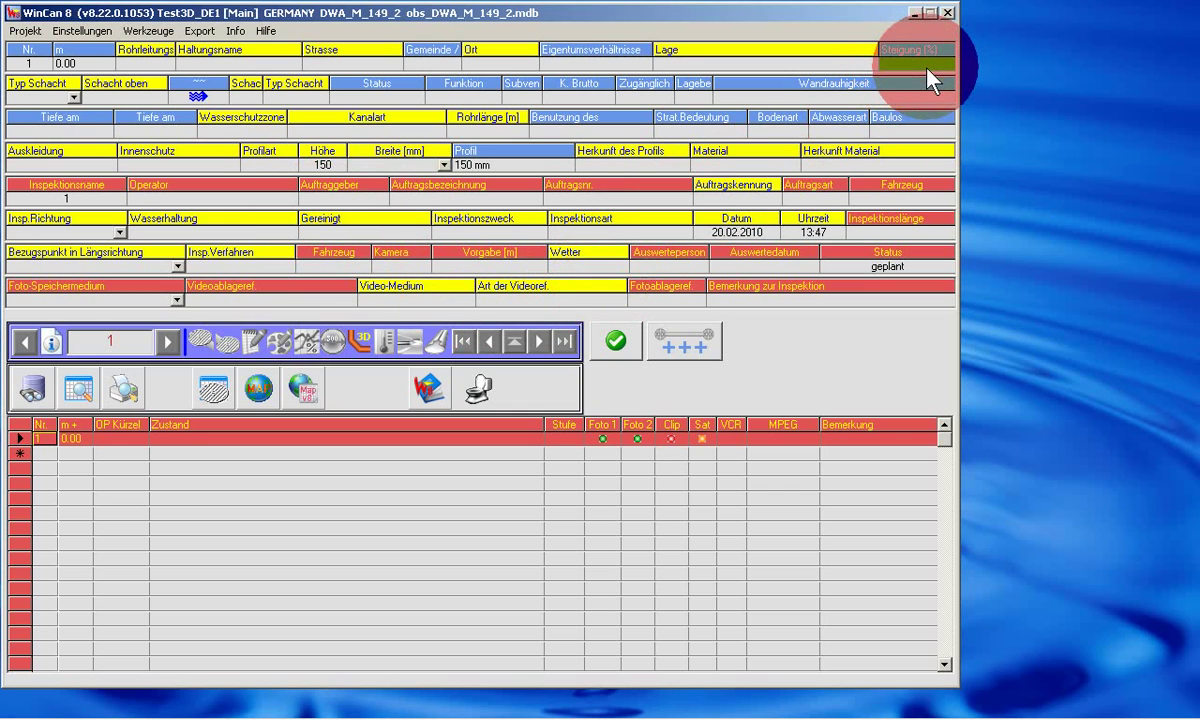
pyautogui.write('5')
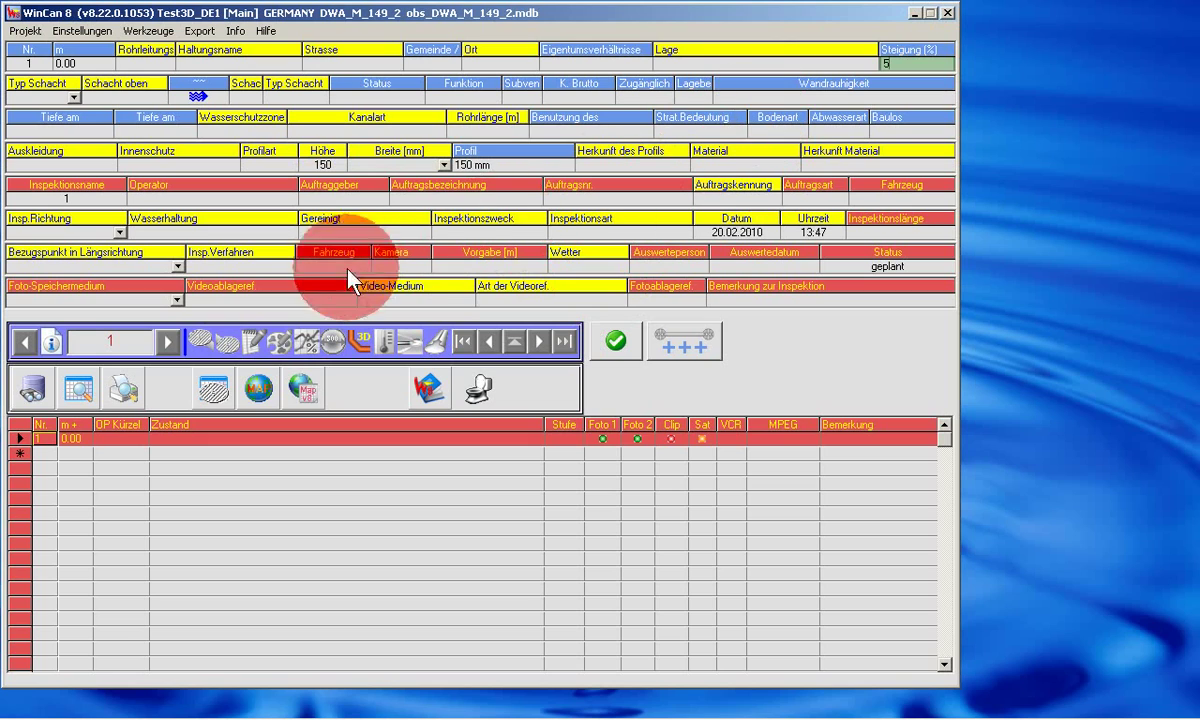
pyautogui.click(119, 232)
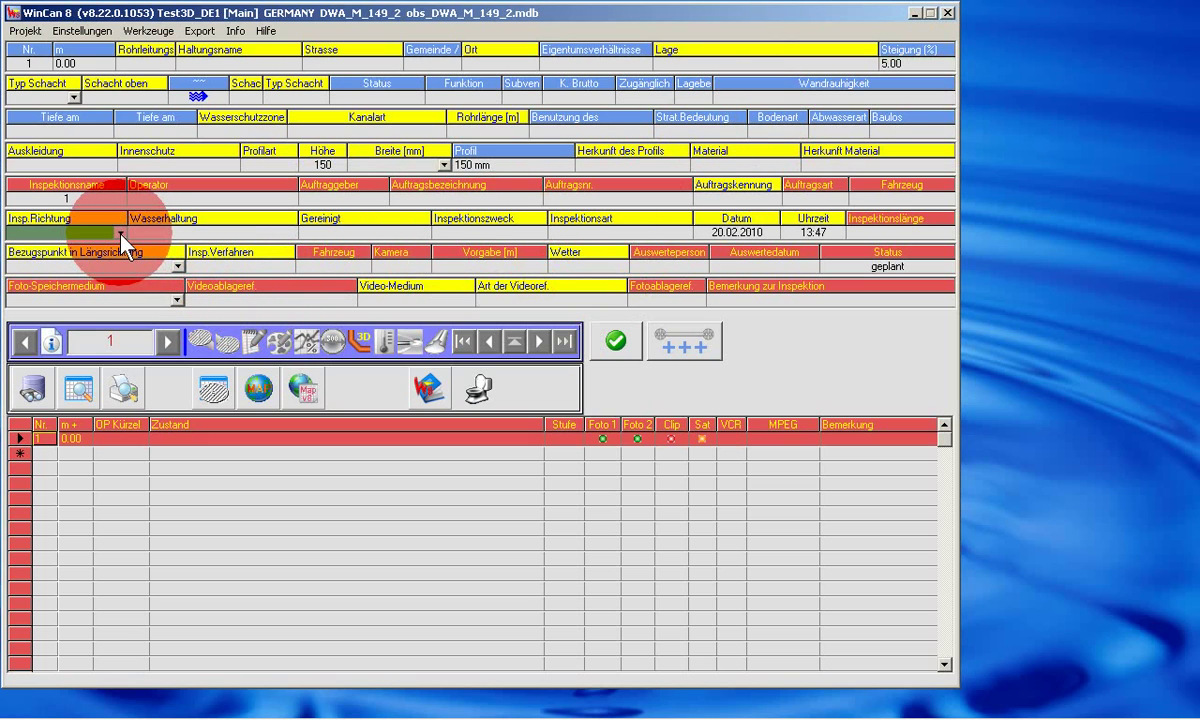
pyautogui.click(119, 235)
pyautogui.click(105, 256)
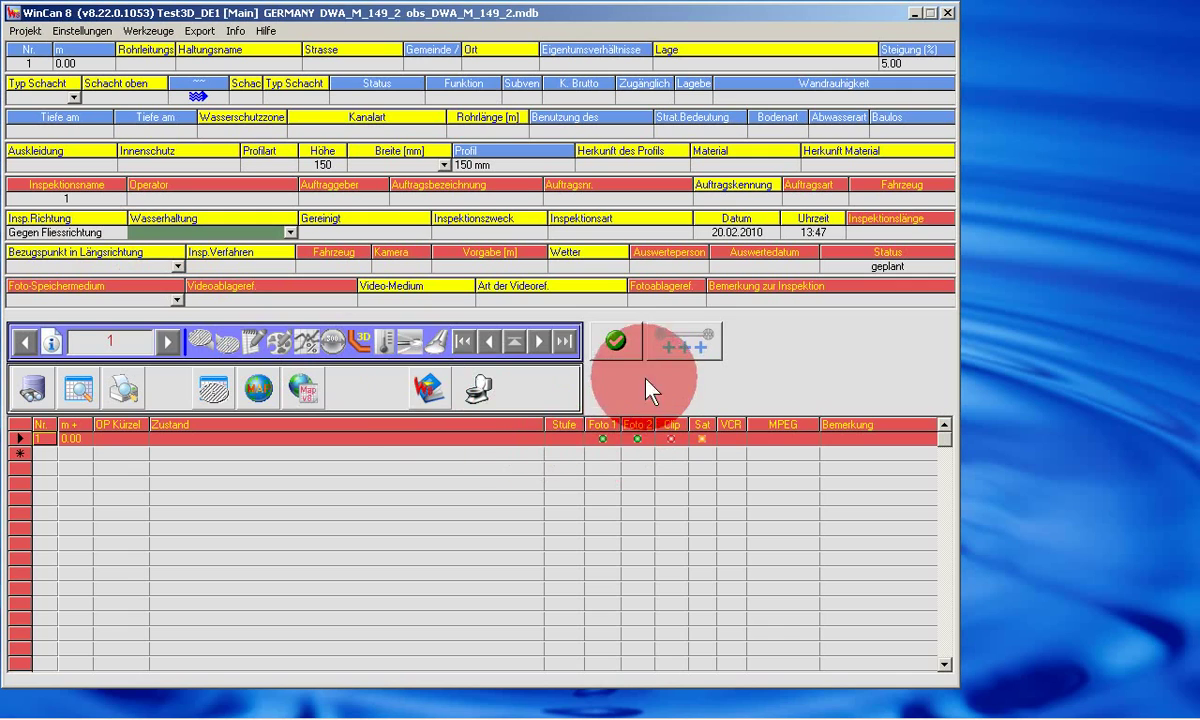
pyautogui.click(617, 343)
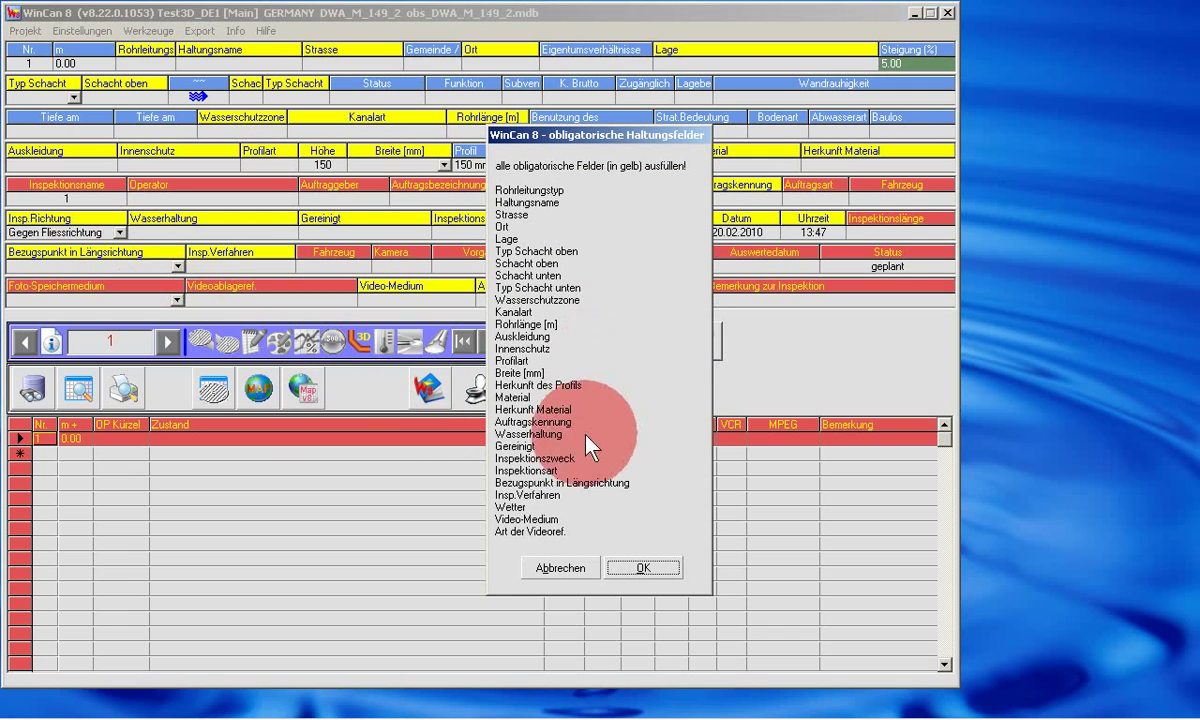
pyautogui.click(569, 570)
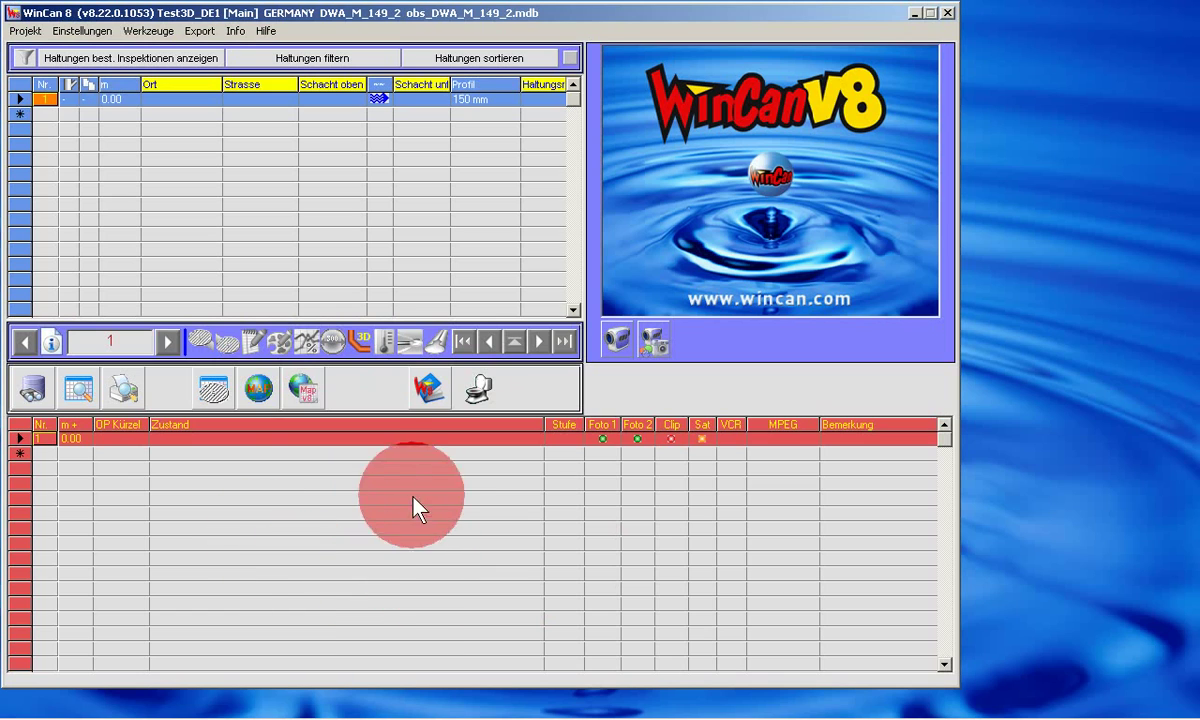
# Add the Rohranfang (BCDXP) observation at 0.00 m.
pyautogui.doubleClick(318, 441)
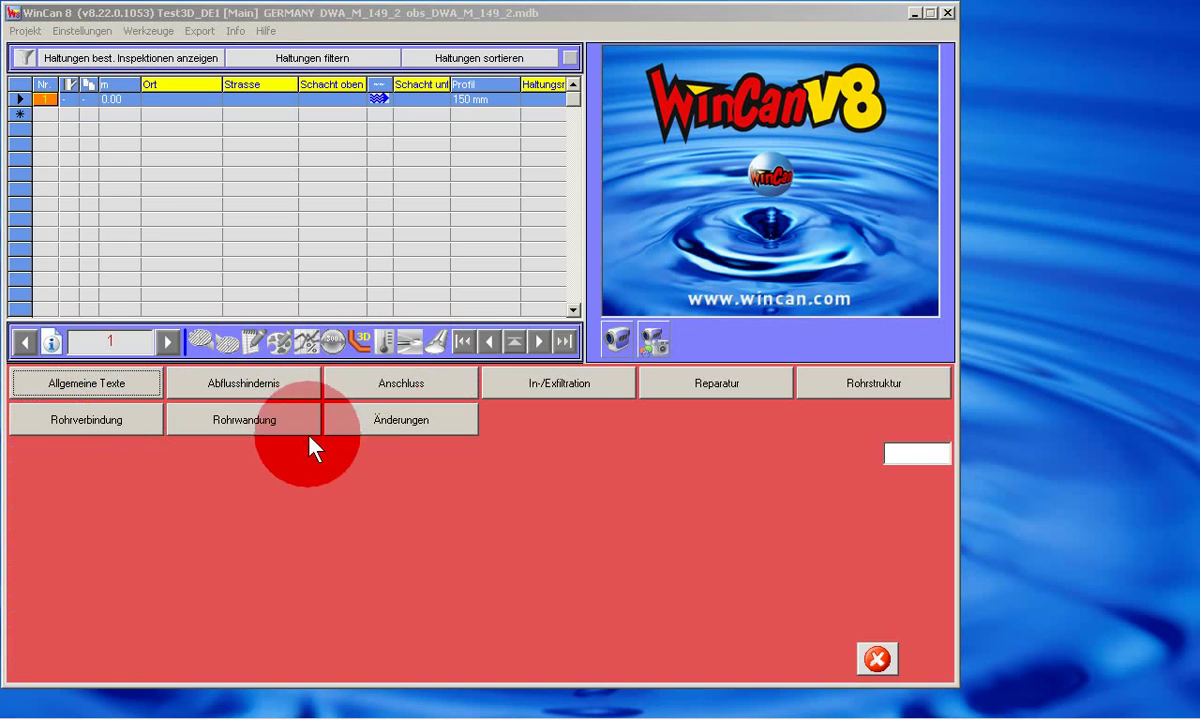
pyautogui.click(145, 385)
pyautogui.click(115, 547)
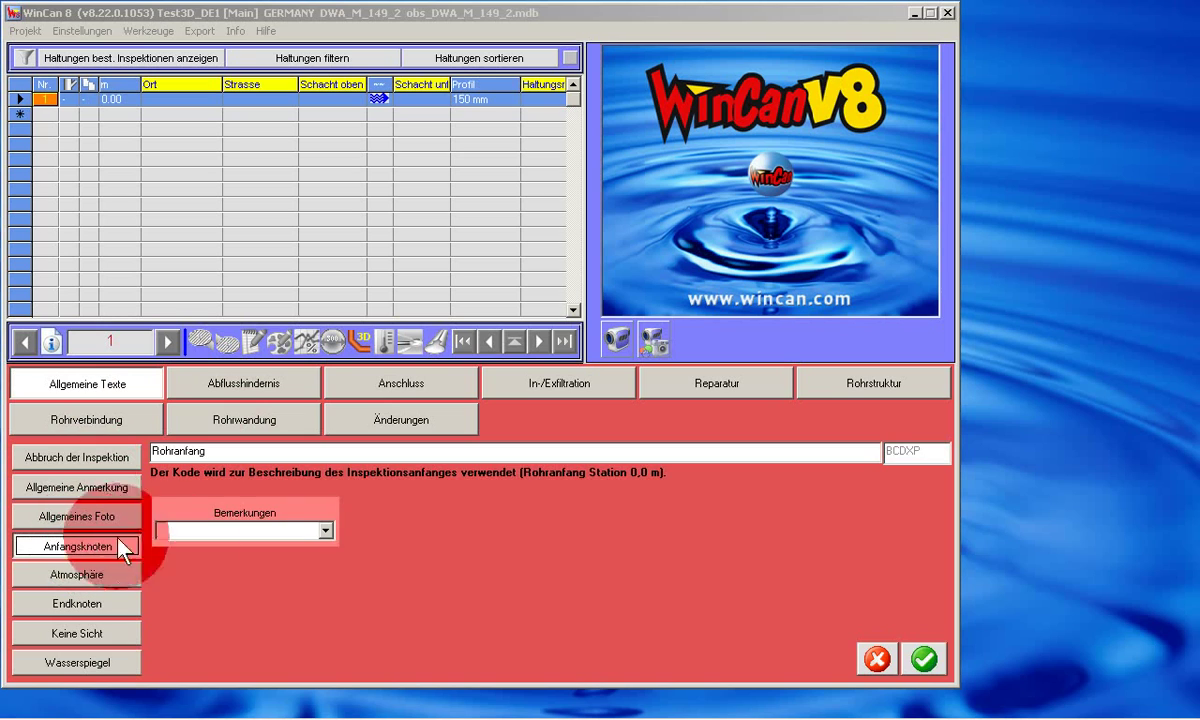
pyautogui.click(926, 660)
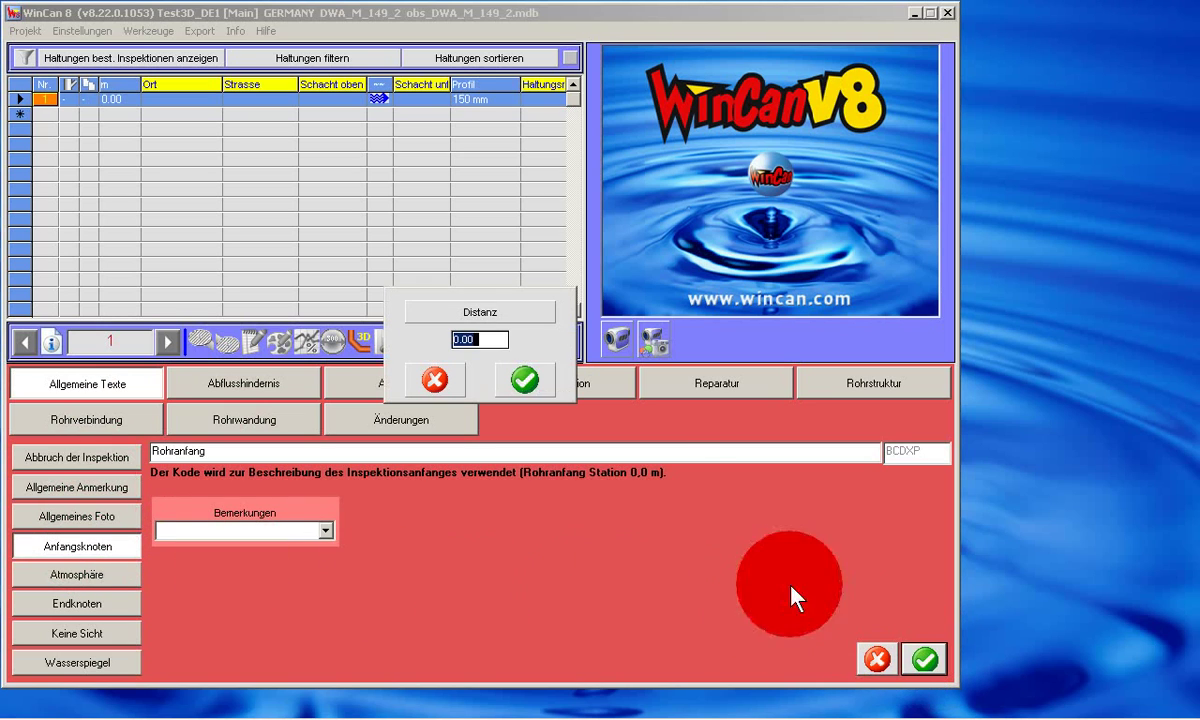
pyautogui.click(530, 388)
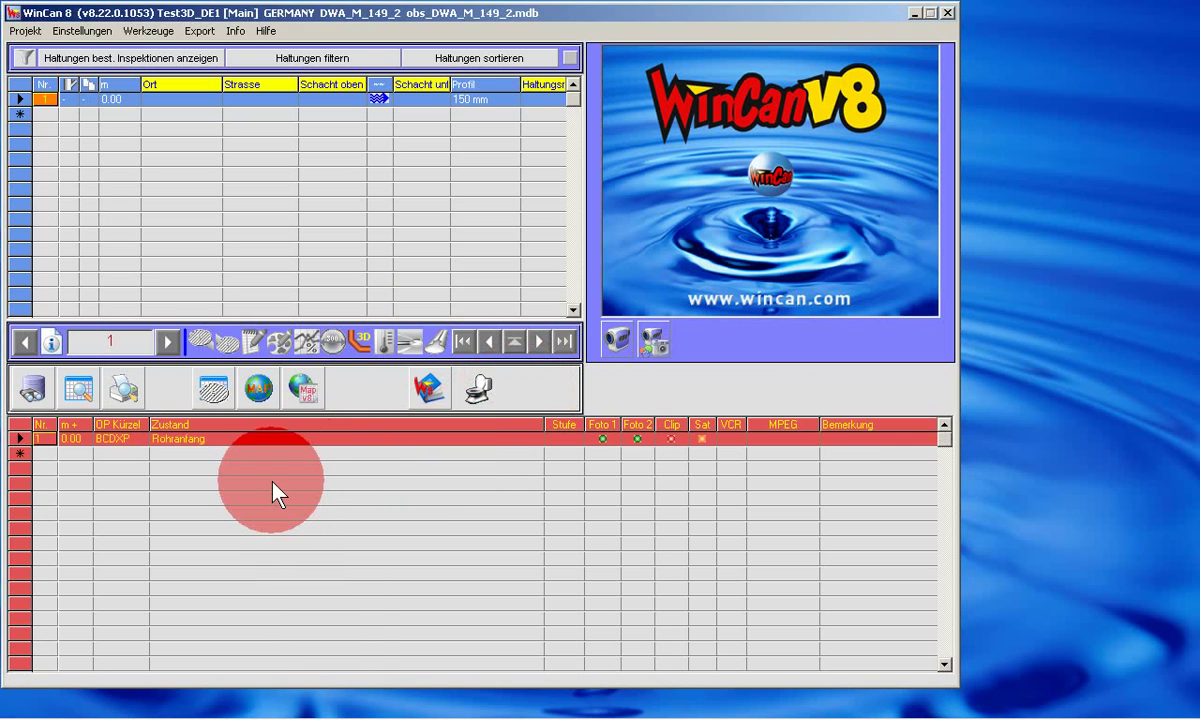
# Add the Rohrende (BCEXP) observation at 21.00 m.
pyautogui.click(230, 454)
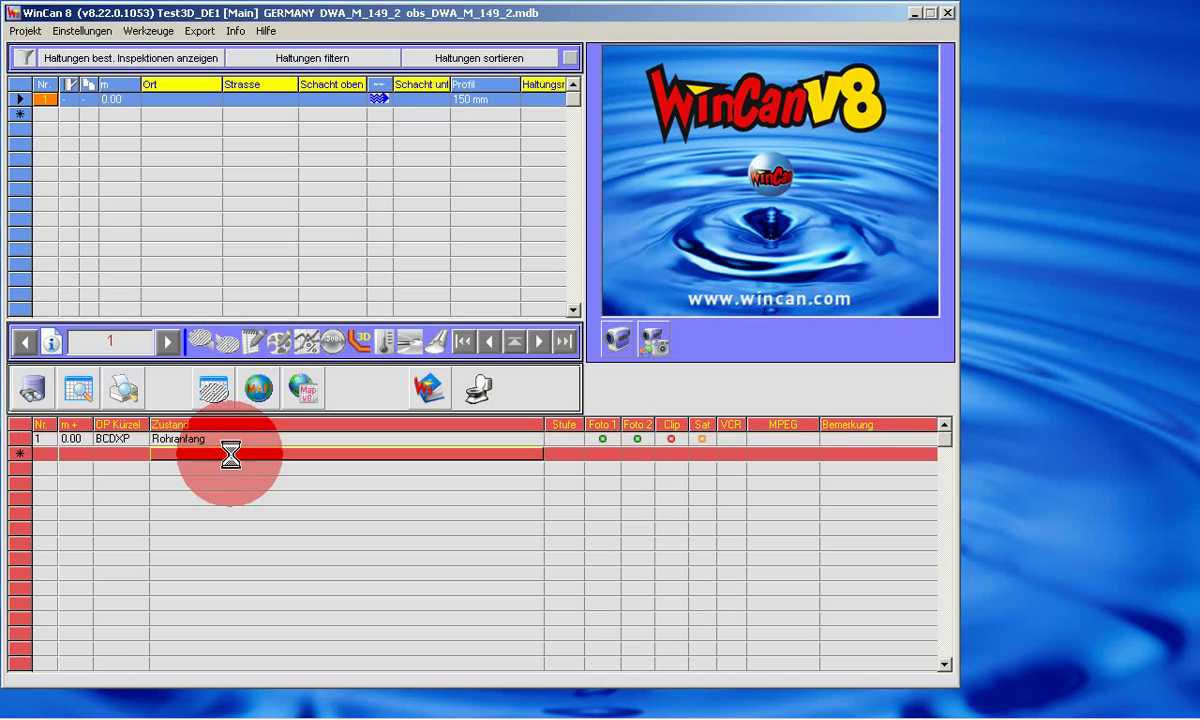
pyautogui.click(130, 385)
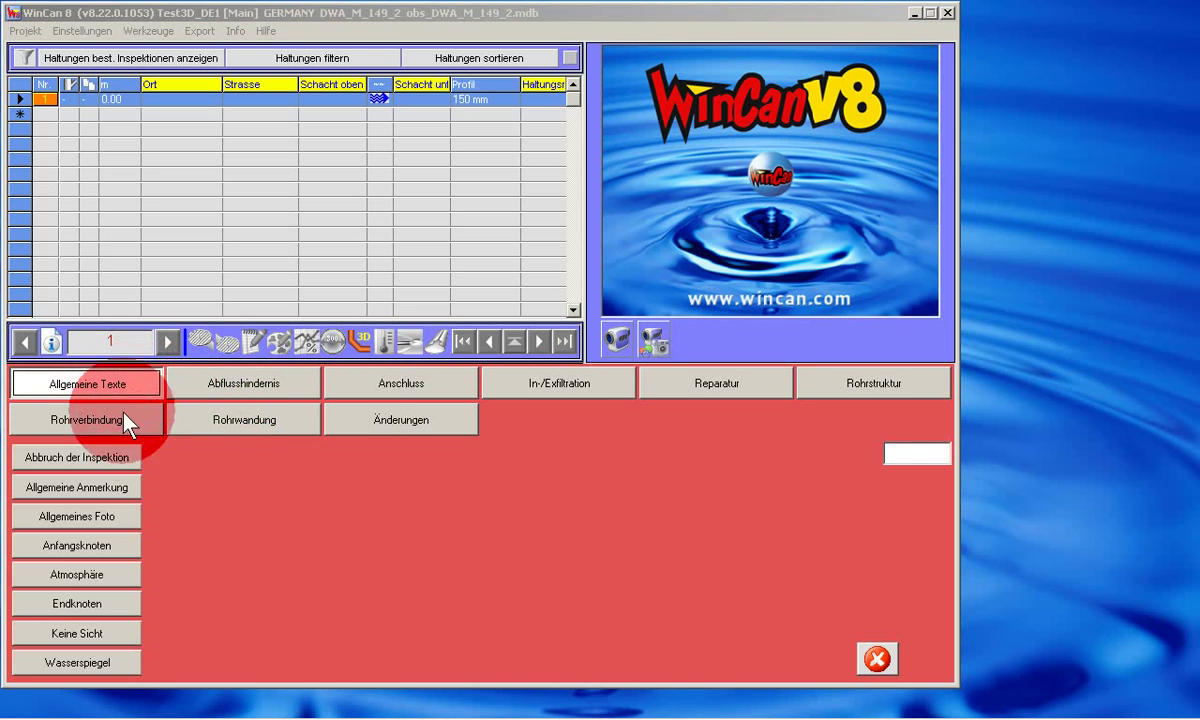
pyautogui.click(82, 608)
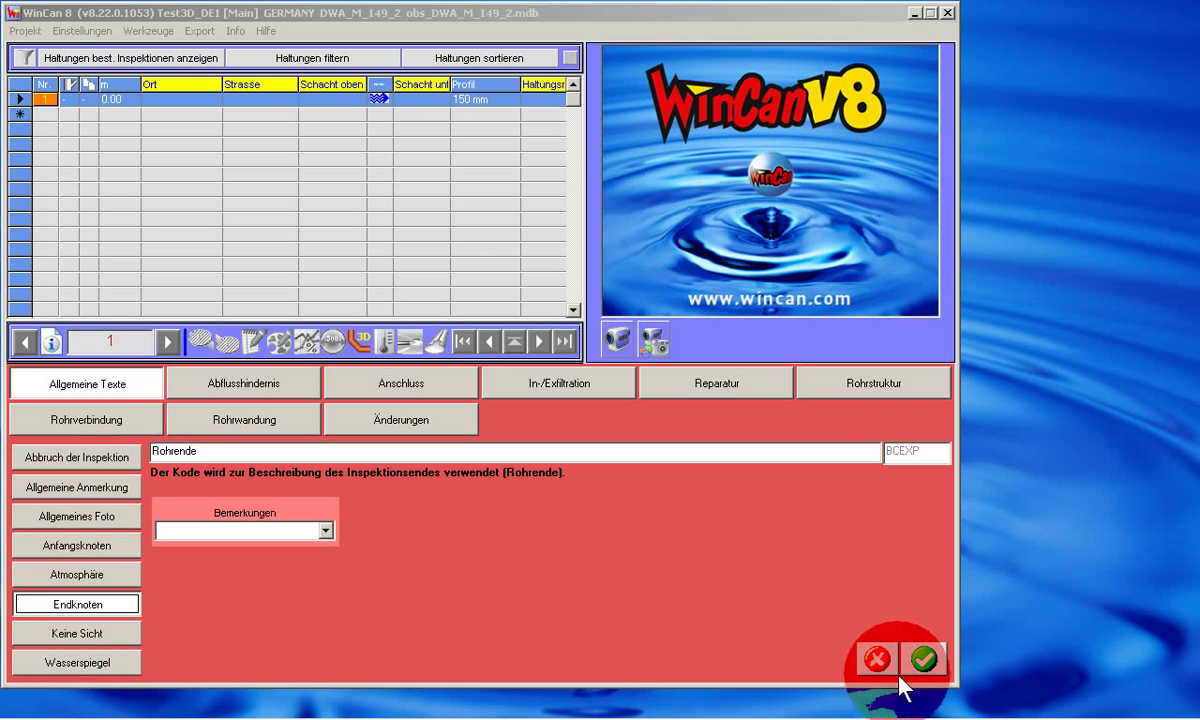
pyautogui.click(921, 662)
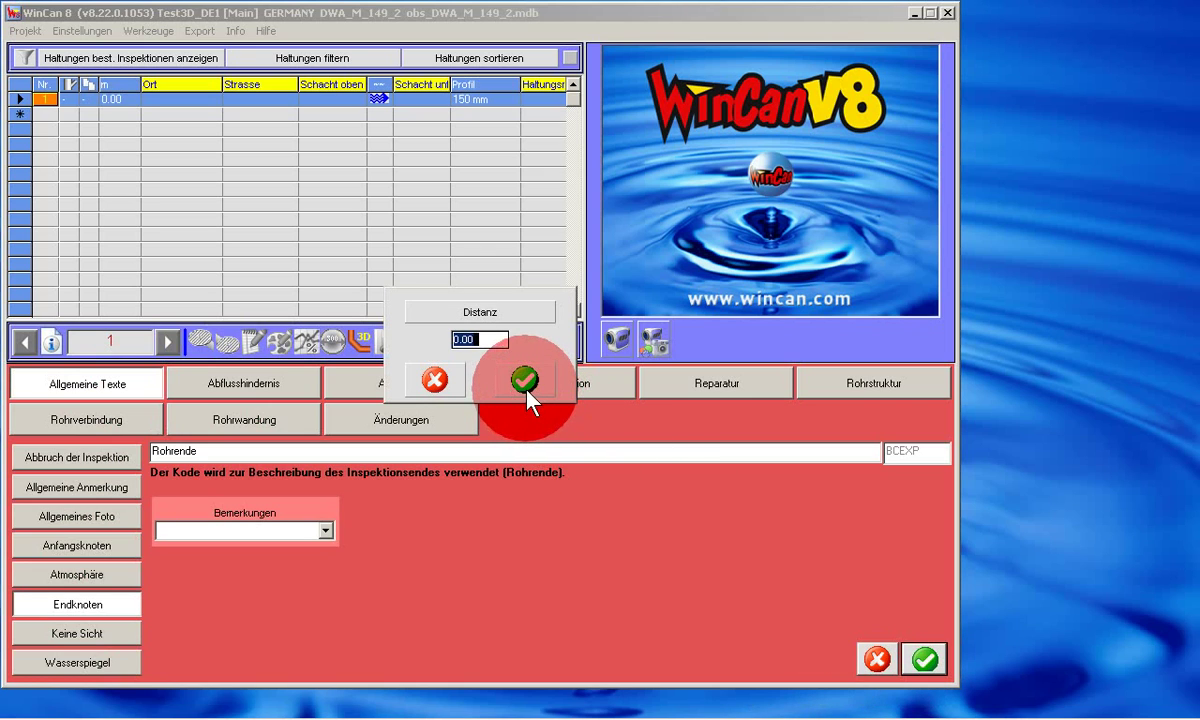
pyautogui.write('21')
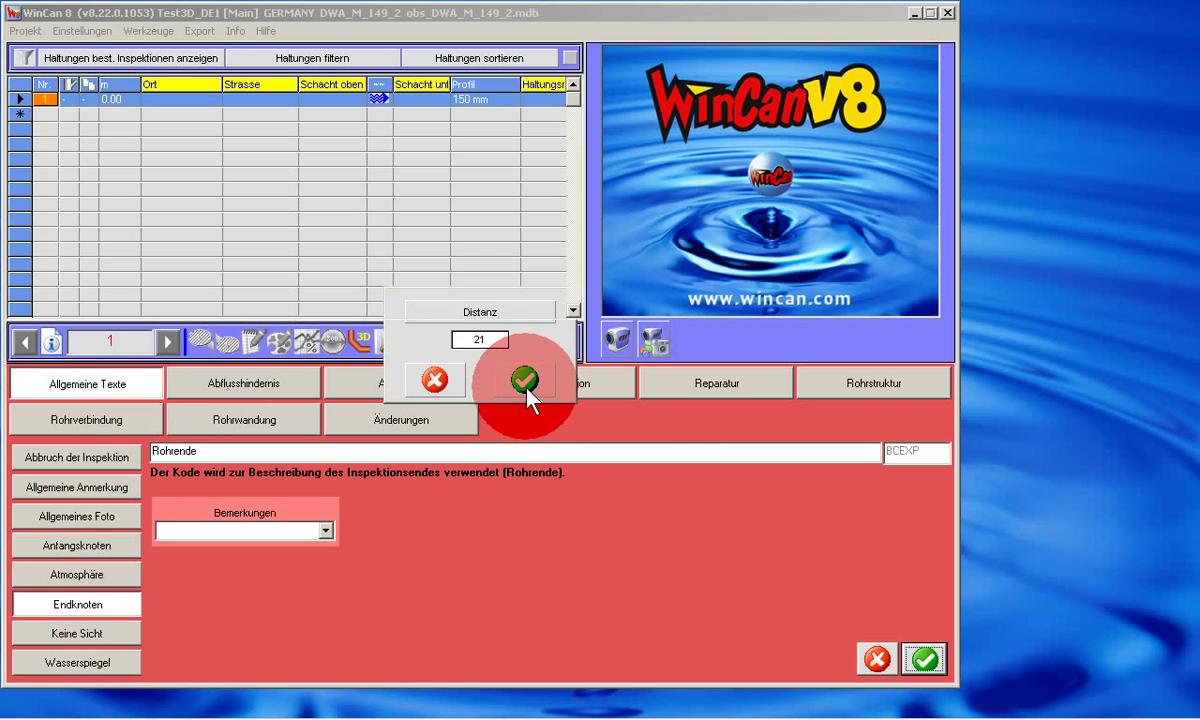
pyautogui.click(526, 385)
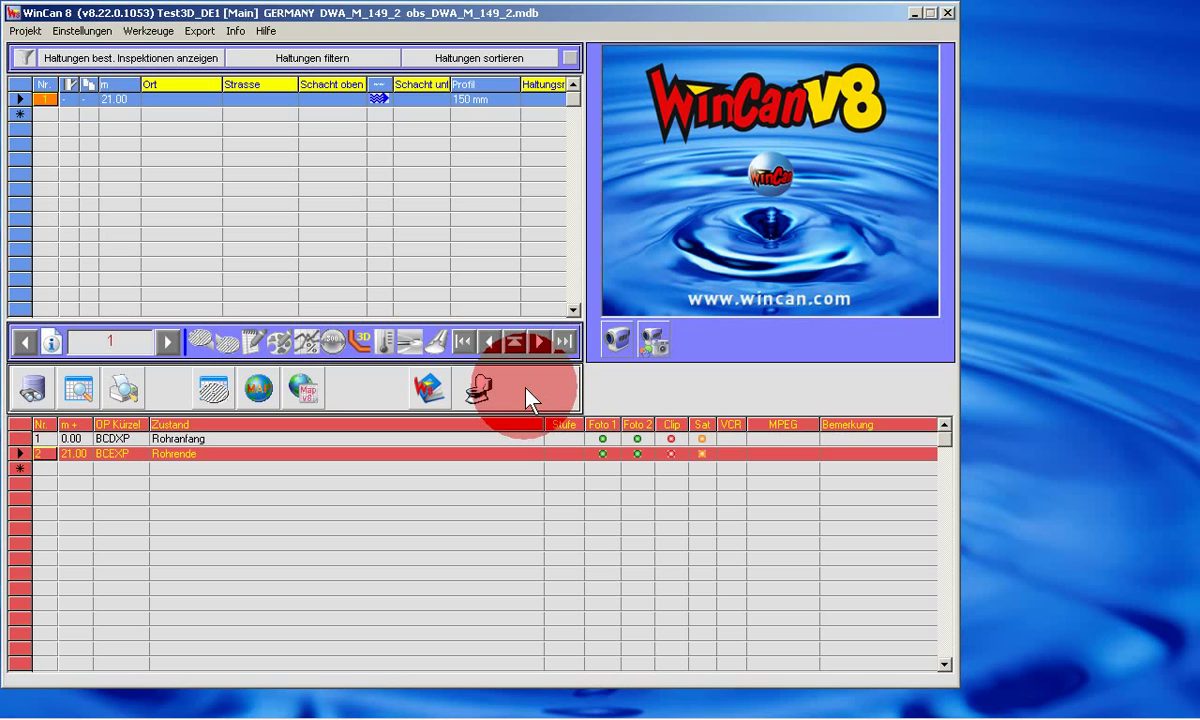
# Open the section in WinCan3D and orbit toward the BCEXP pipe end.
pyautogui.click(360, 346)
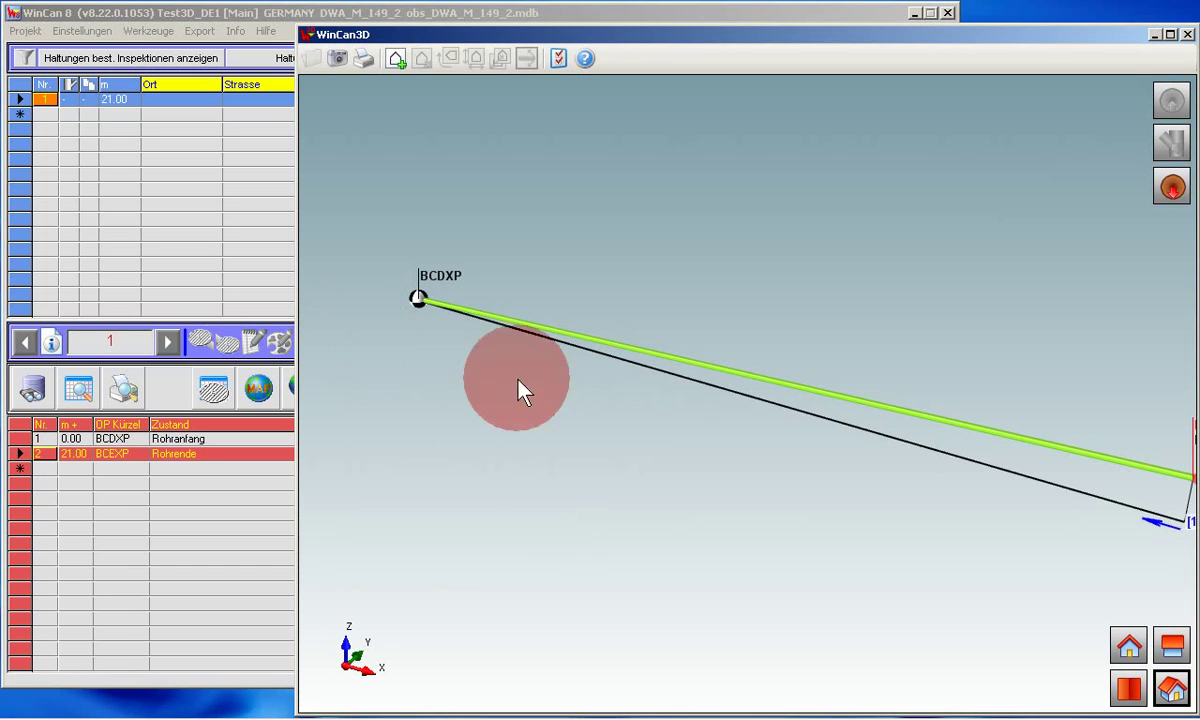
pyautogui.moveTo(838, 415); pyautogui.dragTo(775, 266)
pyautogui.click(1022, 464)
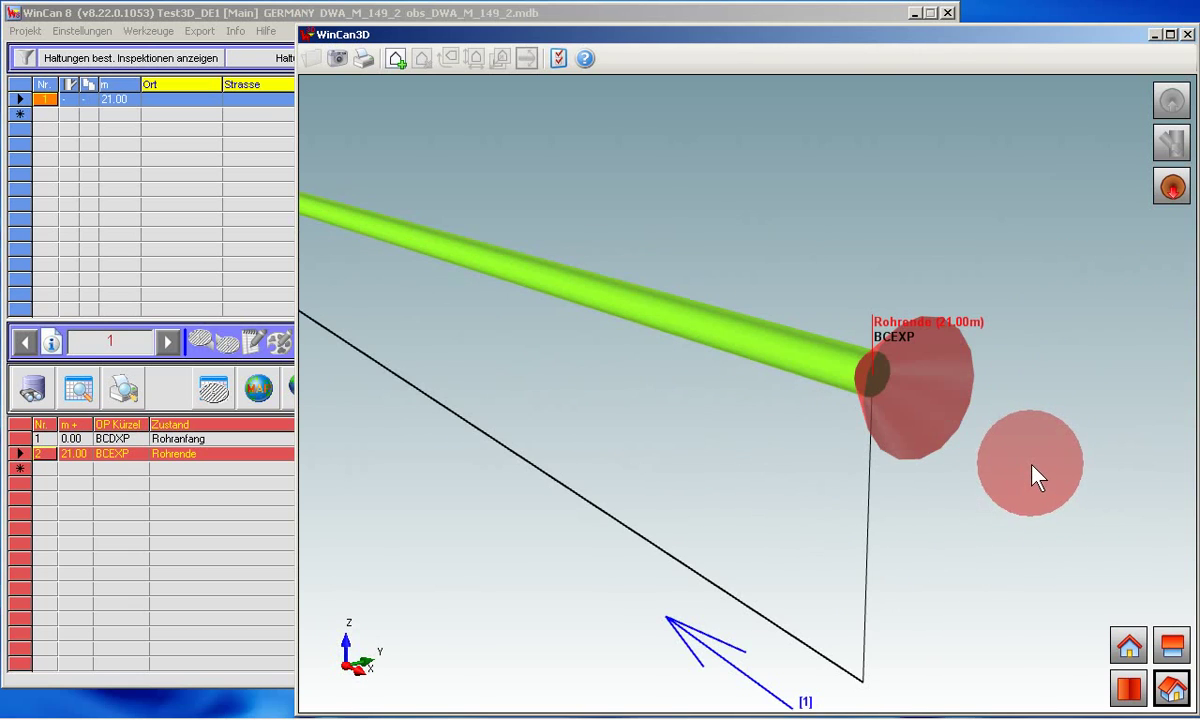
# Jump between the Rohranfang and BCEXP end observations while zooming and rotating the pipe.
pyautogui.click(1172, 187)
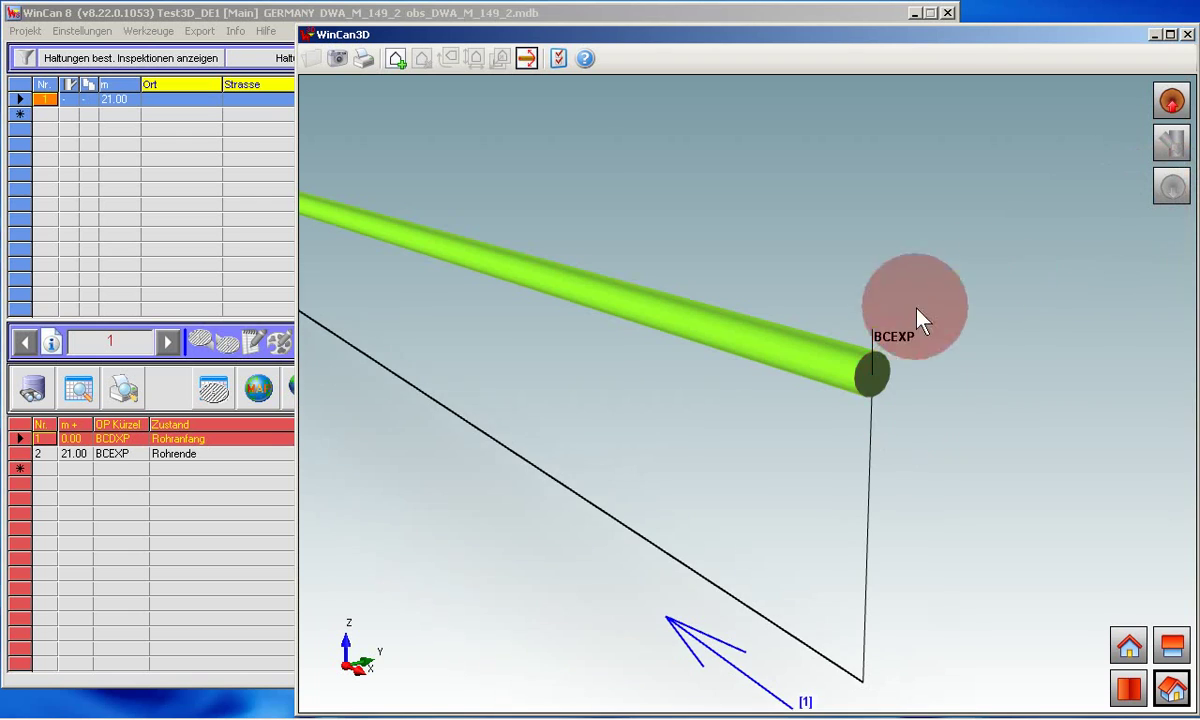
pyautogui.moveTo(916, 308); pyautogui.dragTo(701, 372)
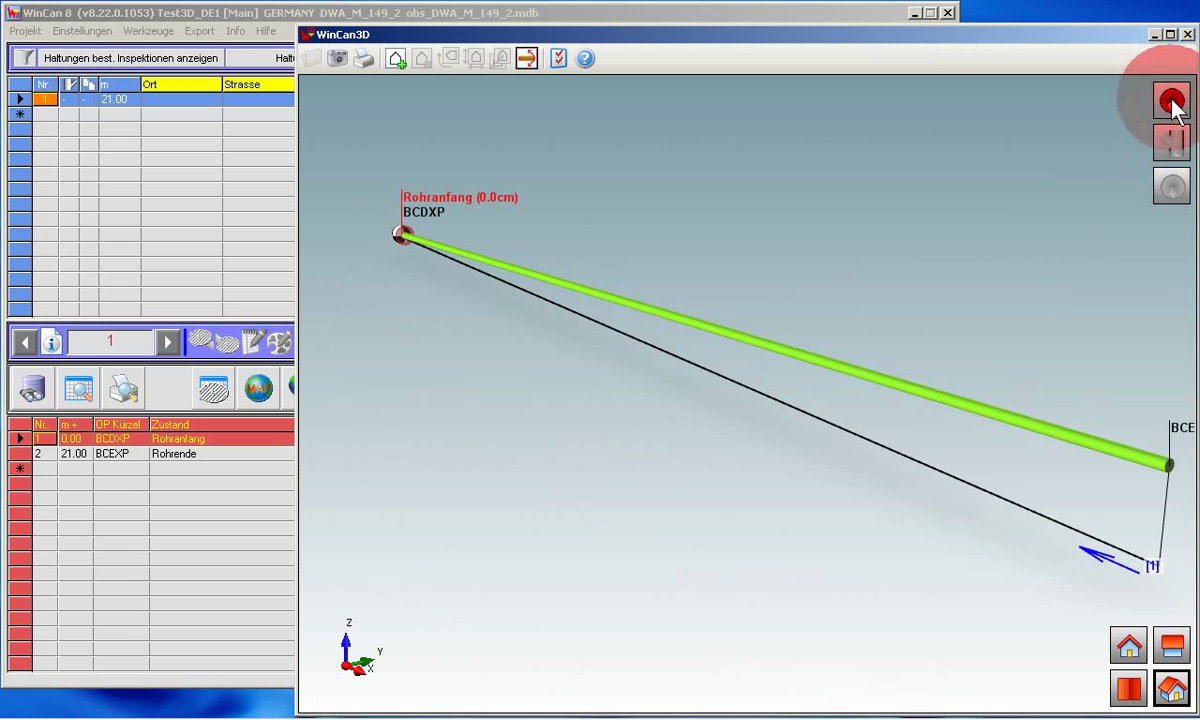
pyautogui.click(1173, 135)
pyautogui.click(1174, 187)
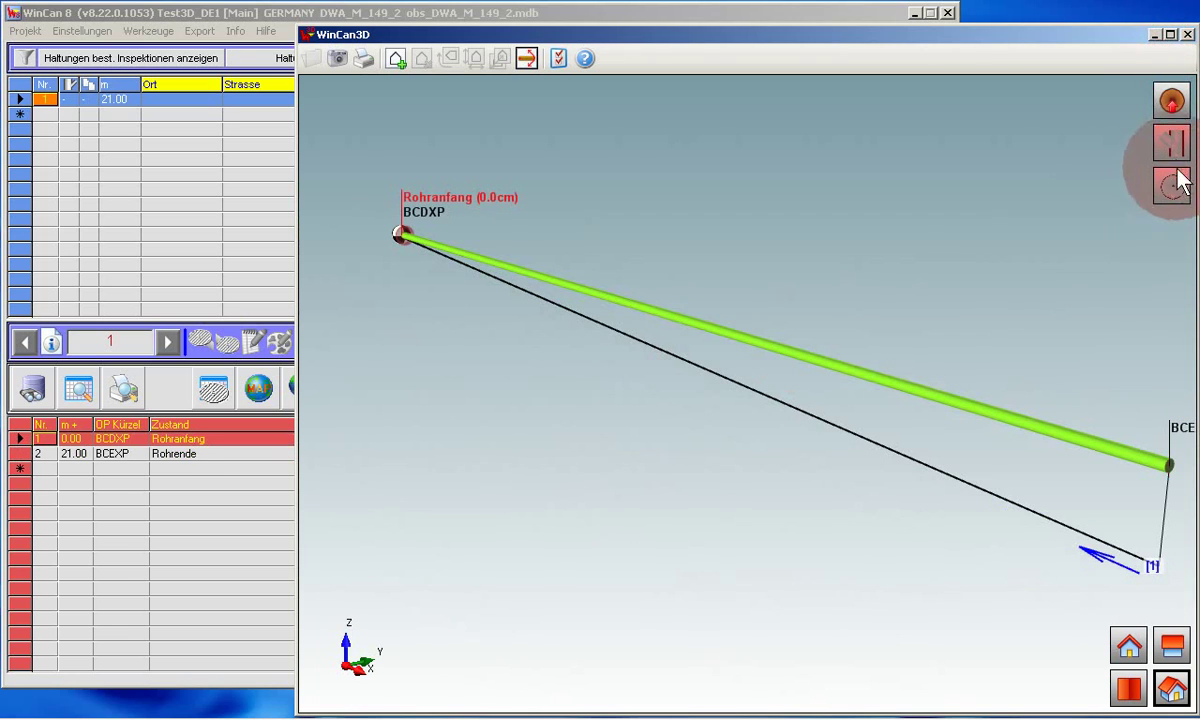
pyautogui.click(1171, 101)
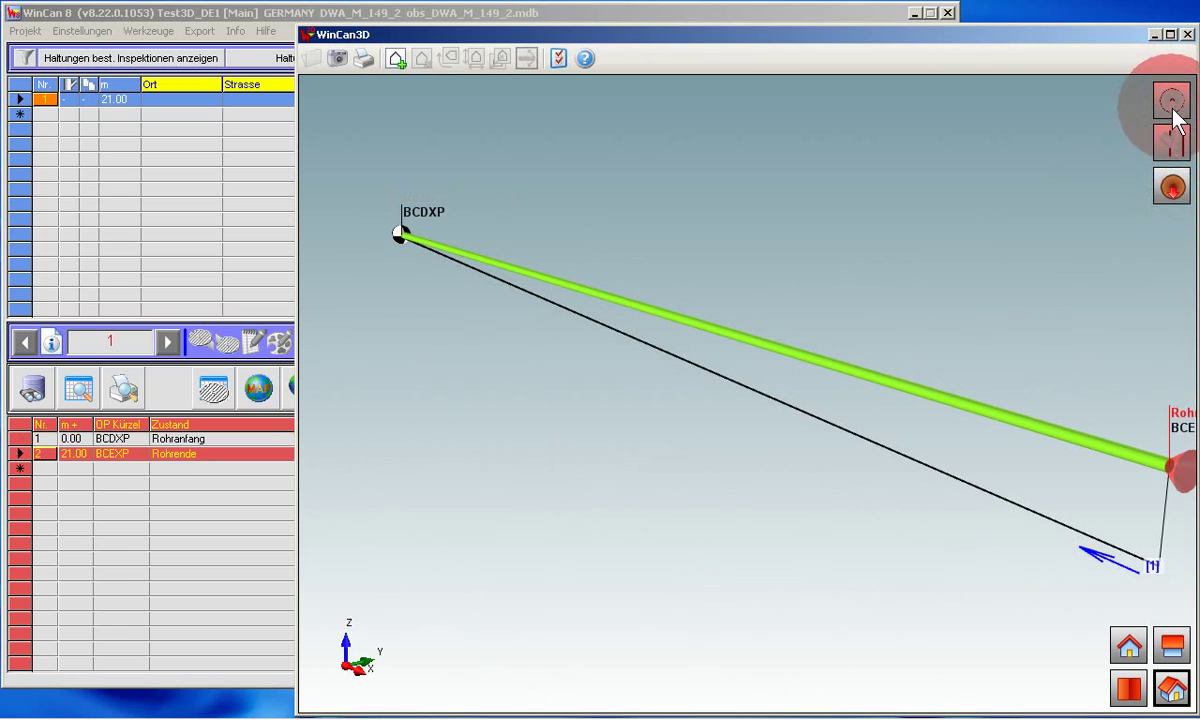
pyautogui.click(1174, 190)
pyautogui.click(812, 333)
pyautogui.moveTo(812, 333); pyautogui.dragTo(694, 391)
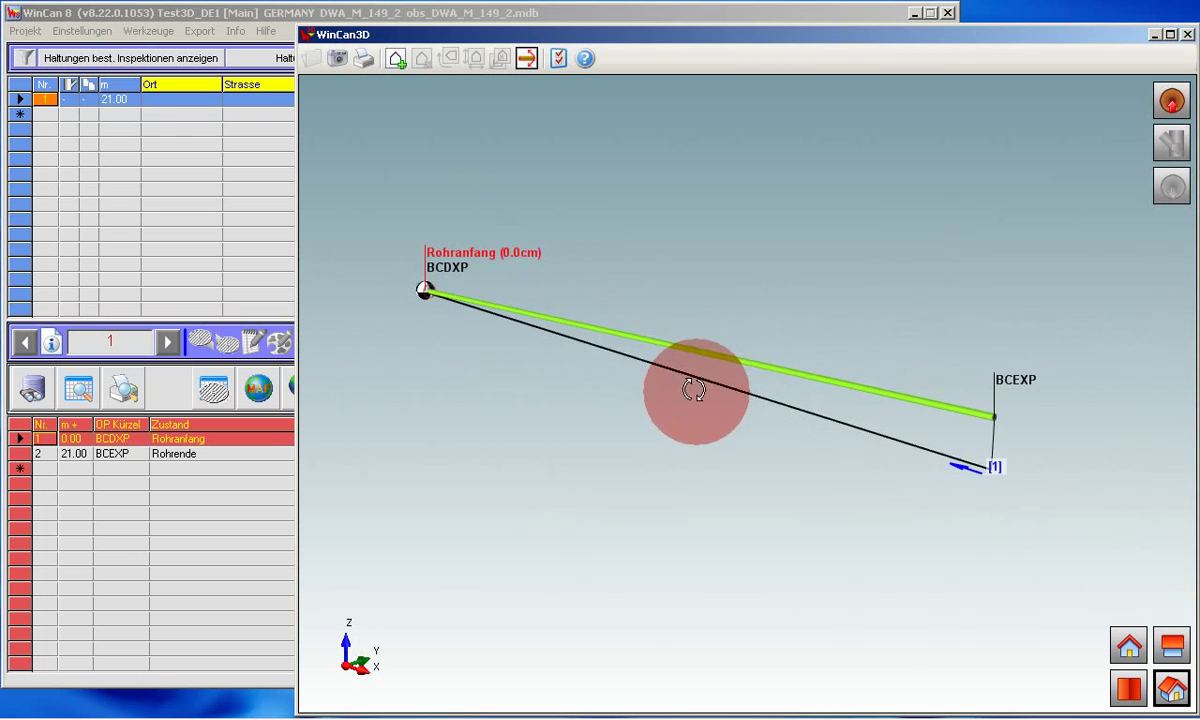
# Load WinCan3DPlan_DE.png as the floor plan and zoom in on the pipe's start corner.
pyautogui.click(394, 60)
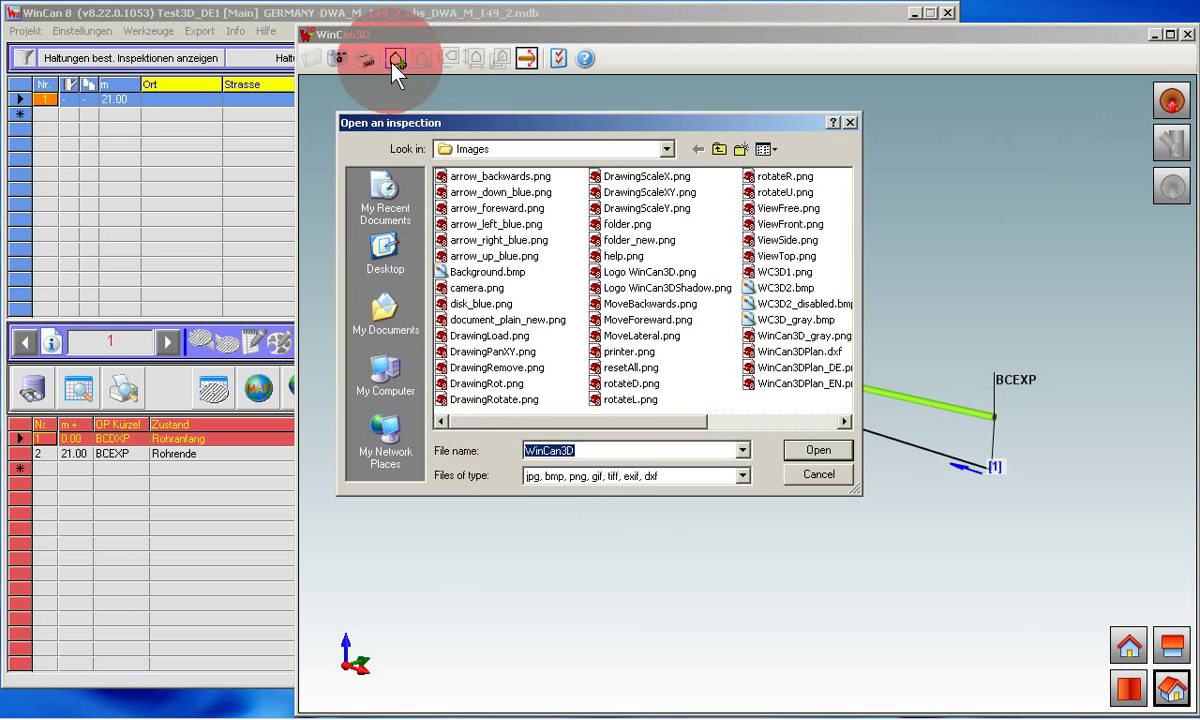
pyautogui.doubleClick(773, 370)
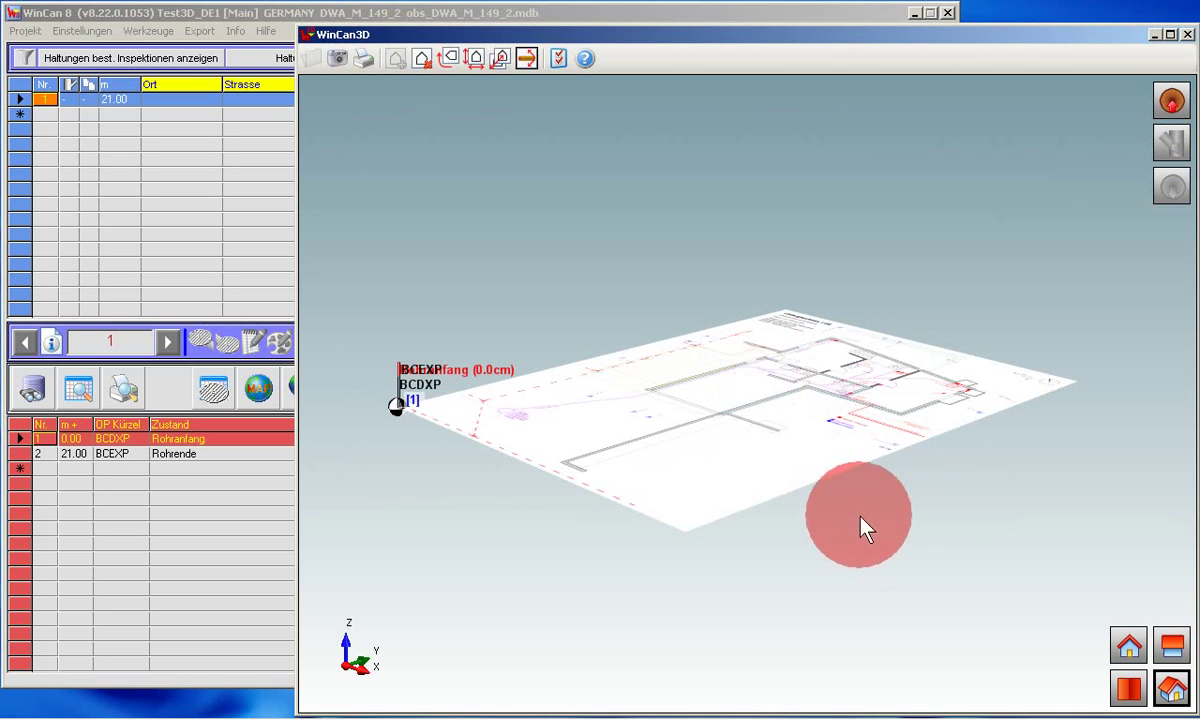
pyautogui.moveTo(699, 372); pyautogui.dragTo(803, 408)
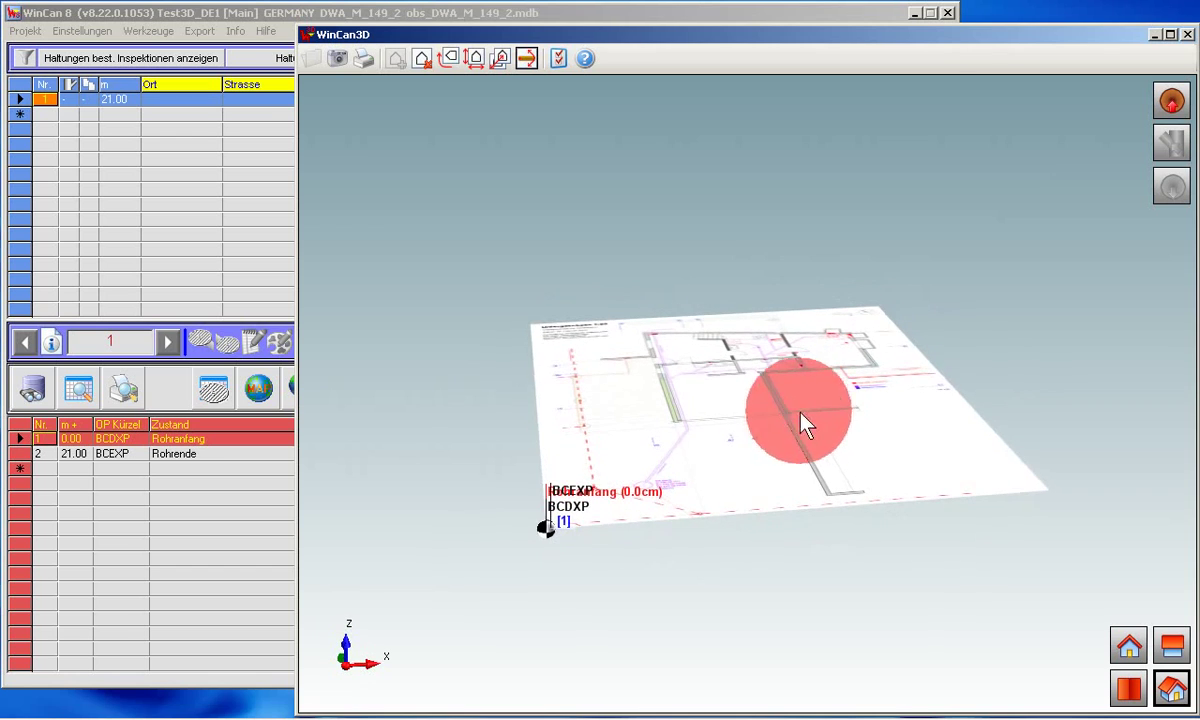
pyautogui.scroll(5, 545, 528)
pyautogui.scroll(3, 538, 510)
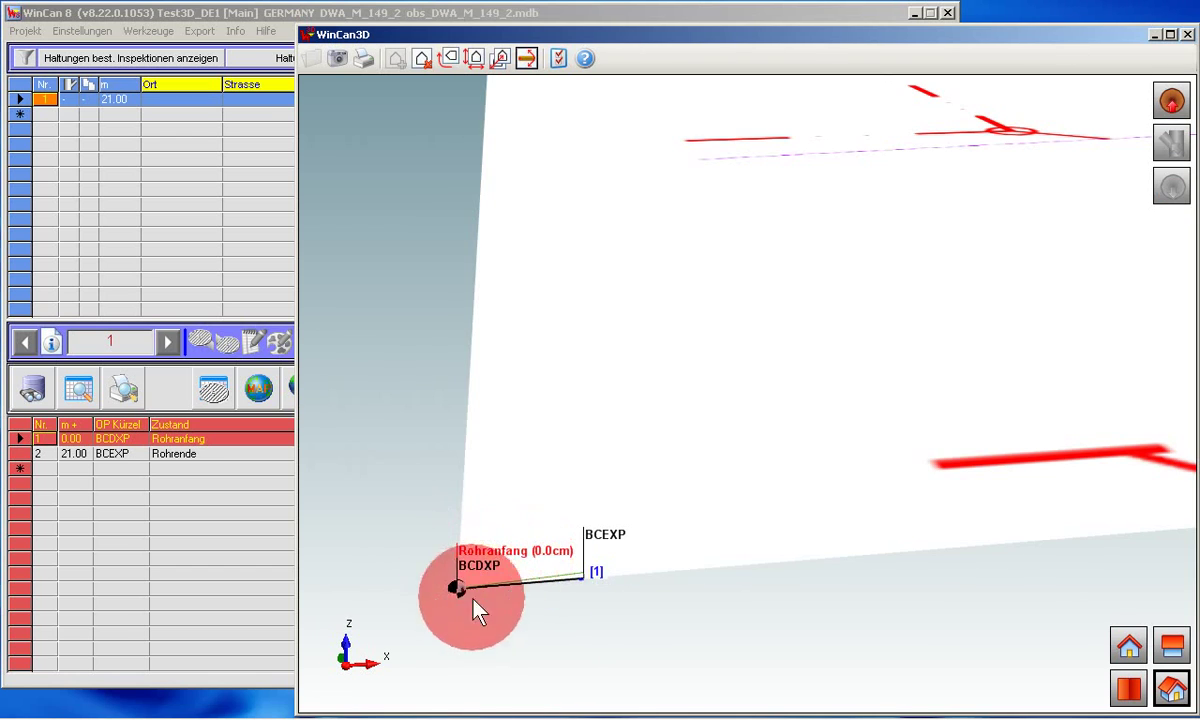
pyautogui.moveTo(710, 477); pyautogui.dragTo(745, 421)
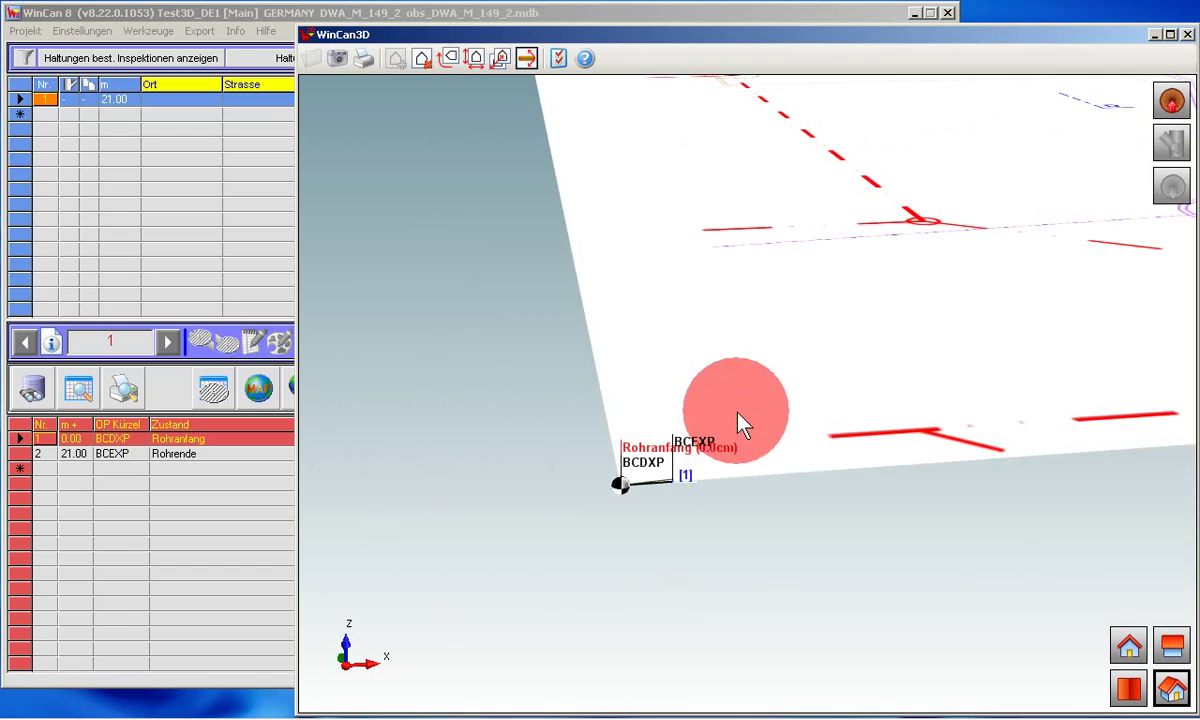
# In orthographic top view, scale the plan uniformly using the 1.00 dimension as 1 m.
pyautogui.click(1128, 695)
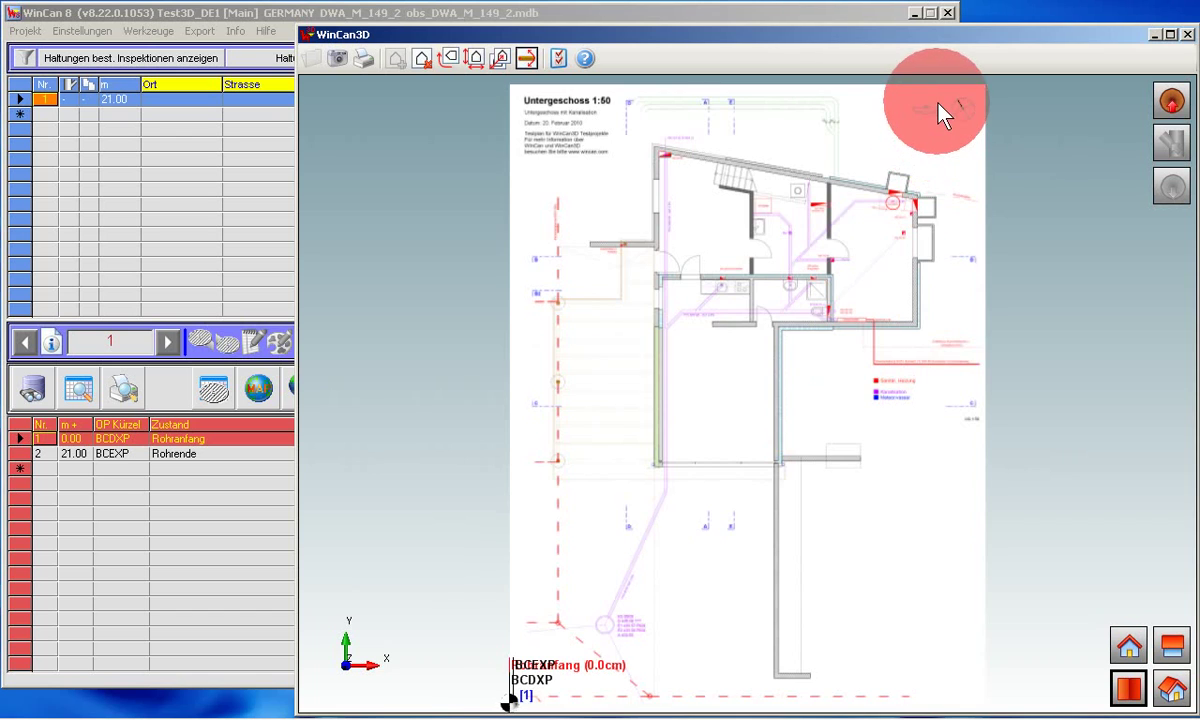
pyautogui.scroll(10, 939, 101)
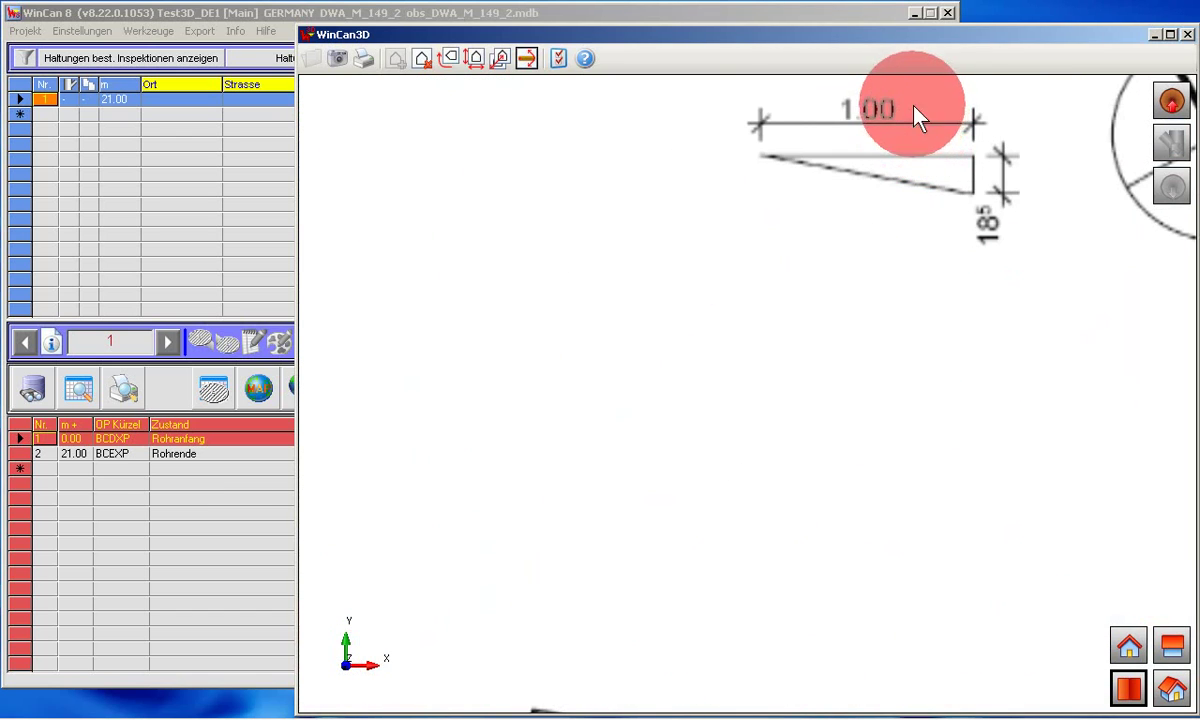
pyautogui.scroll(1, 918, 117)
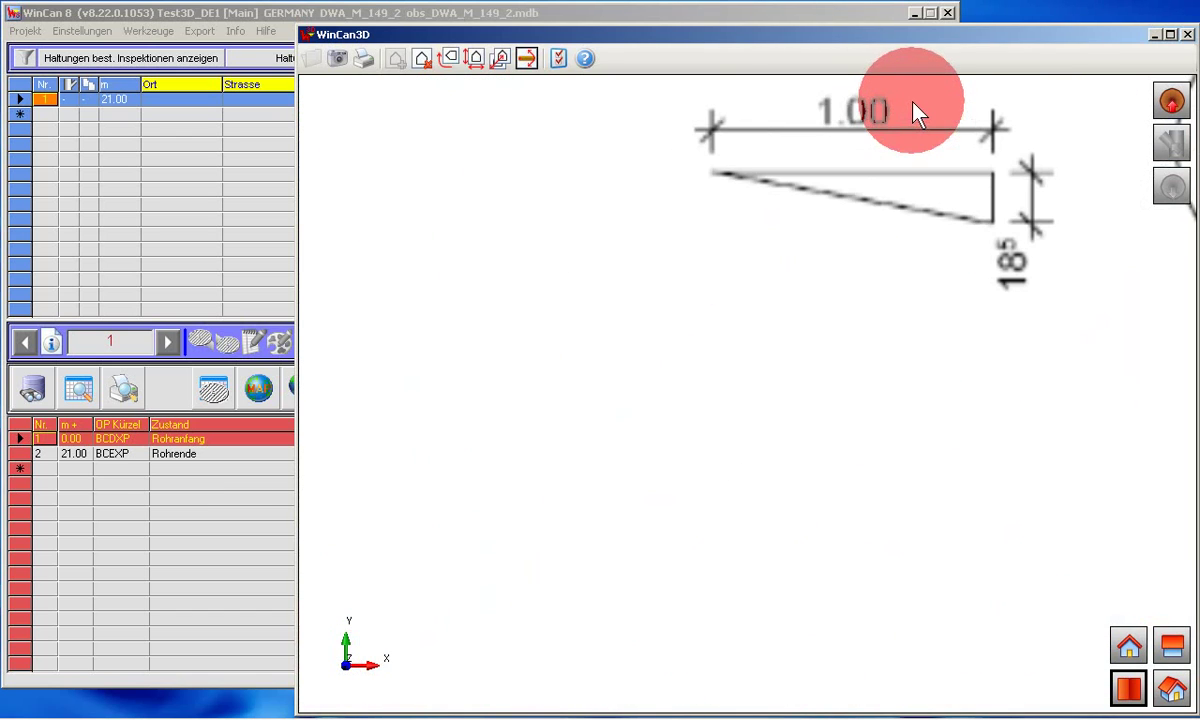
pyautogui.click(474, 60)
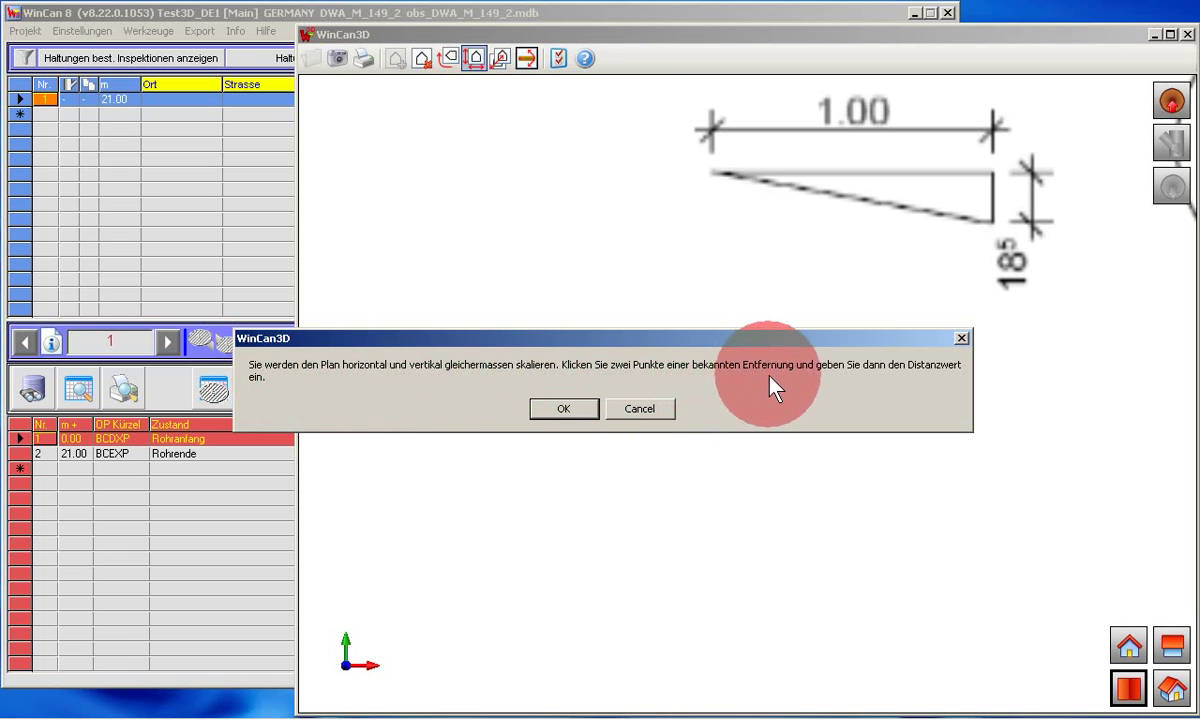
pyautogui.click(557, 410)
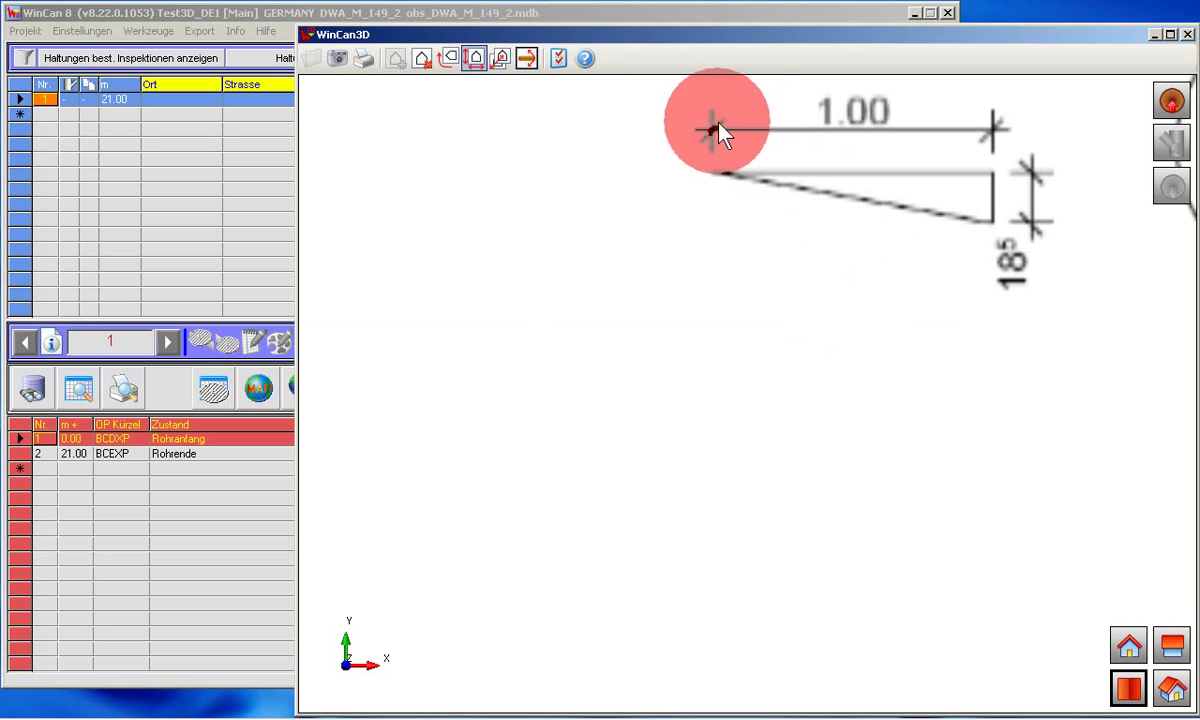
pyautogui.moveTo(711, 129)
pyautogui.mouseDown()
pyautogui.moveTo(970, 187)
pyautogui.moveTo(993, 135)
pyautogui.mouseUp()
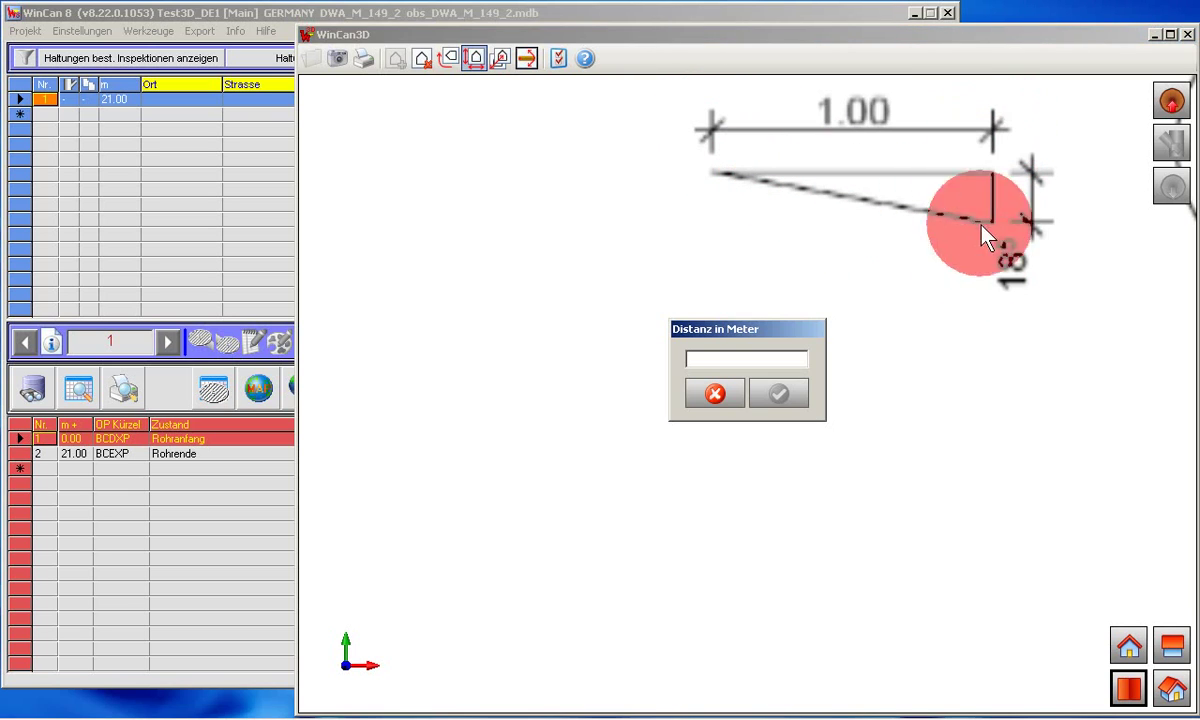
pyautogui.write('1')
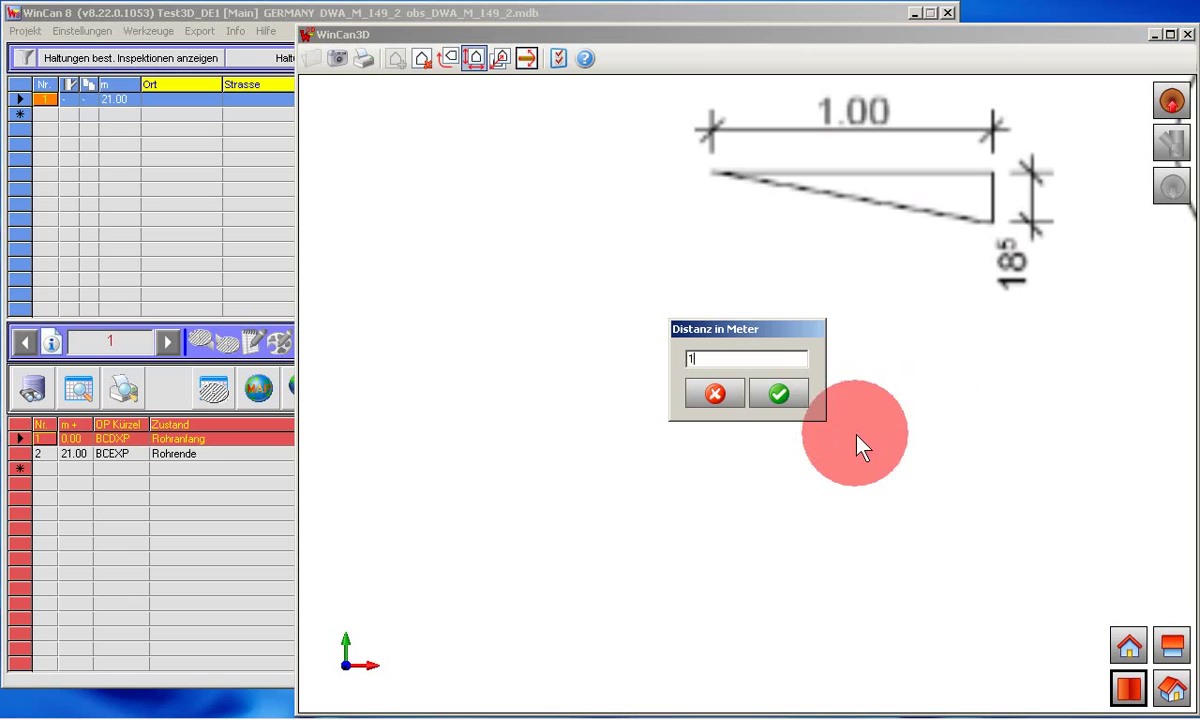
pyautogui.click(772, 396)
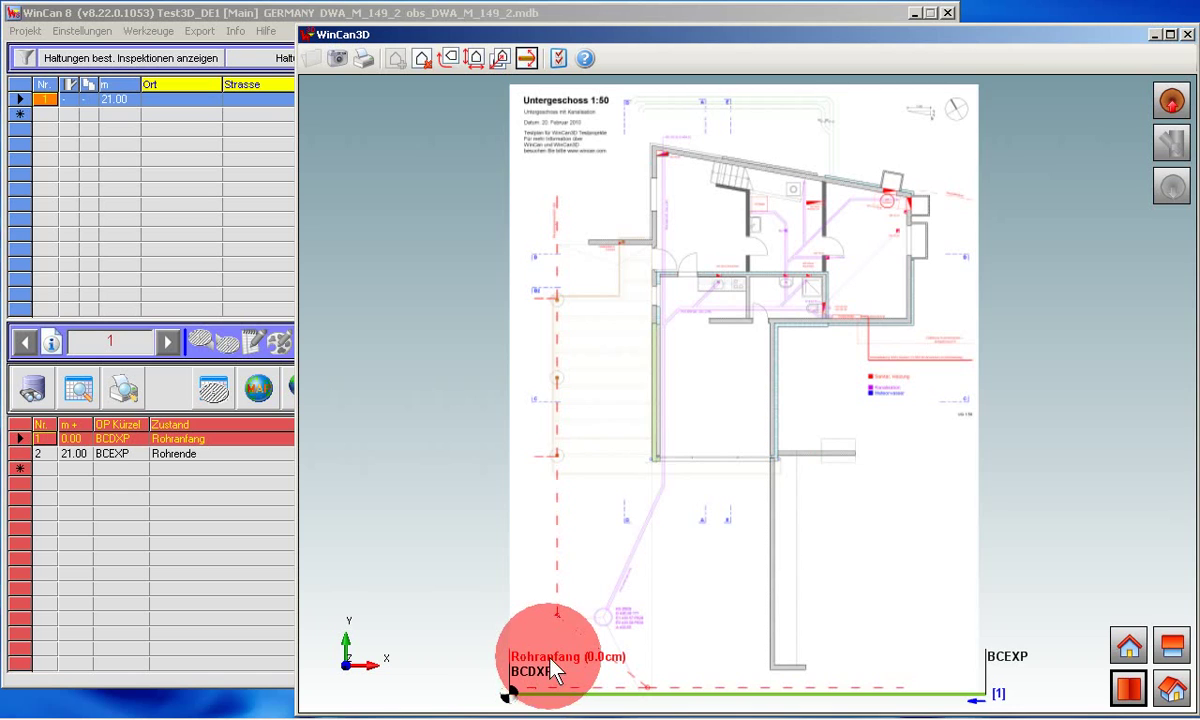
# Zoom to the KS Ø800 manhole and drag the plan so it sits on the pipe start.
pyautogui.moveTo(548, 649); pyautogui.dragTo(608, 467)
pyautogui.scroll(5, 600, 478)
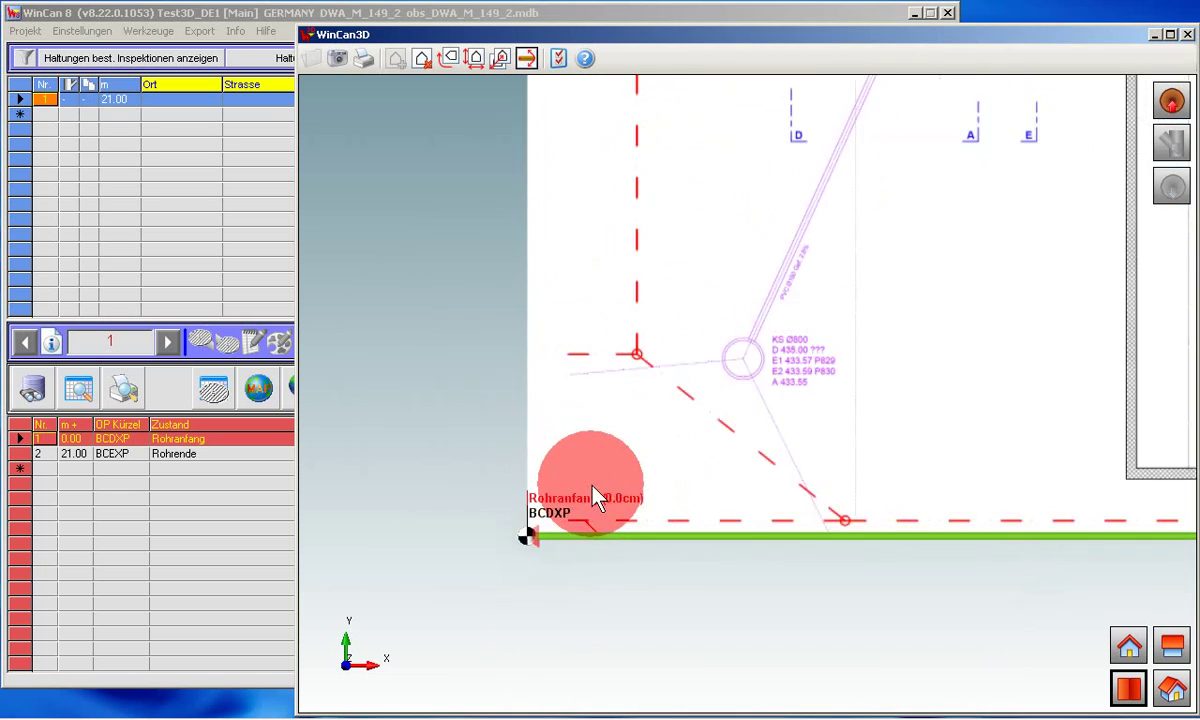
pyautogui.click(500, 62)
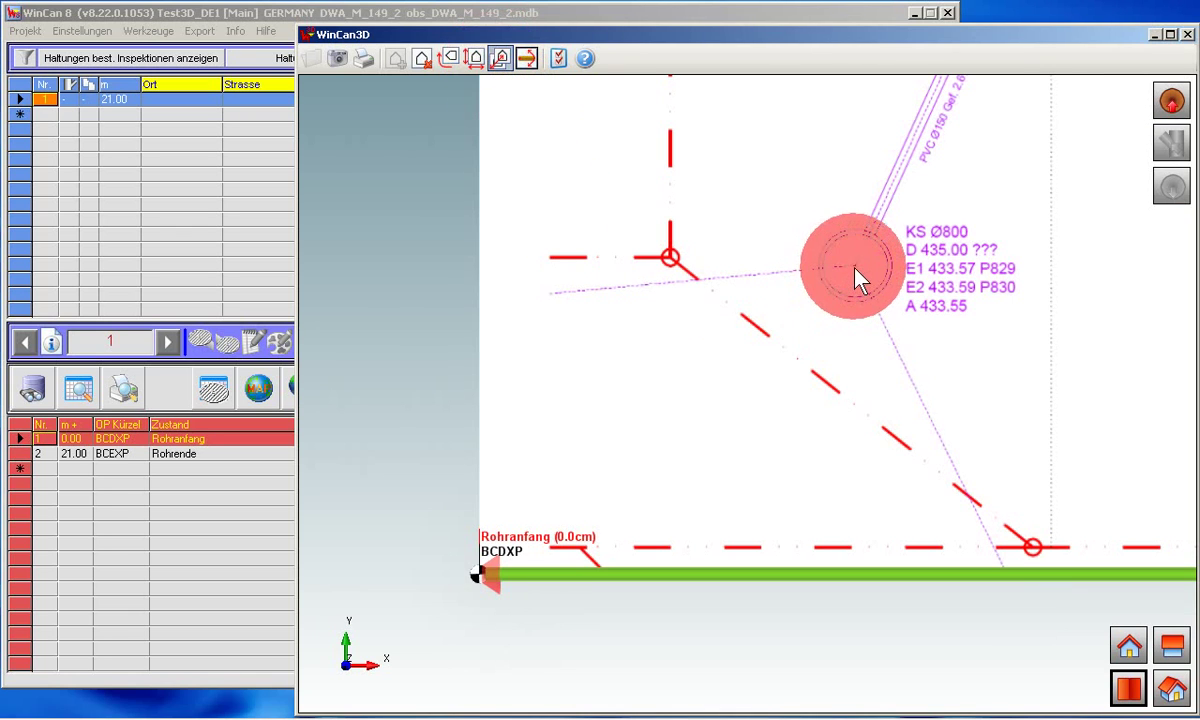
pyautogui.moveTo(854, 268); pyautogui.dragTo(478, 575)
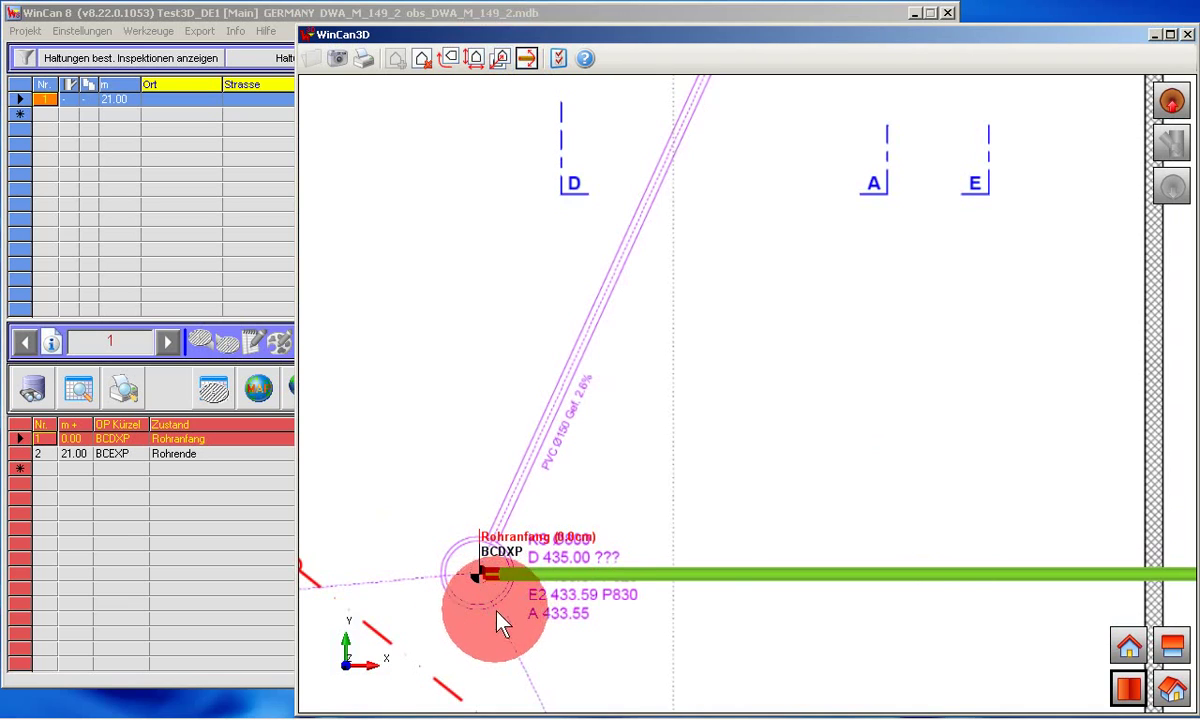
pyautogui.click(527, 58)
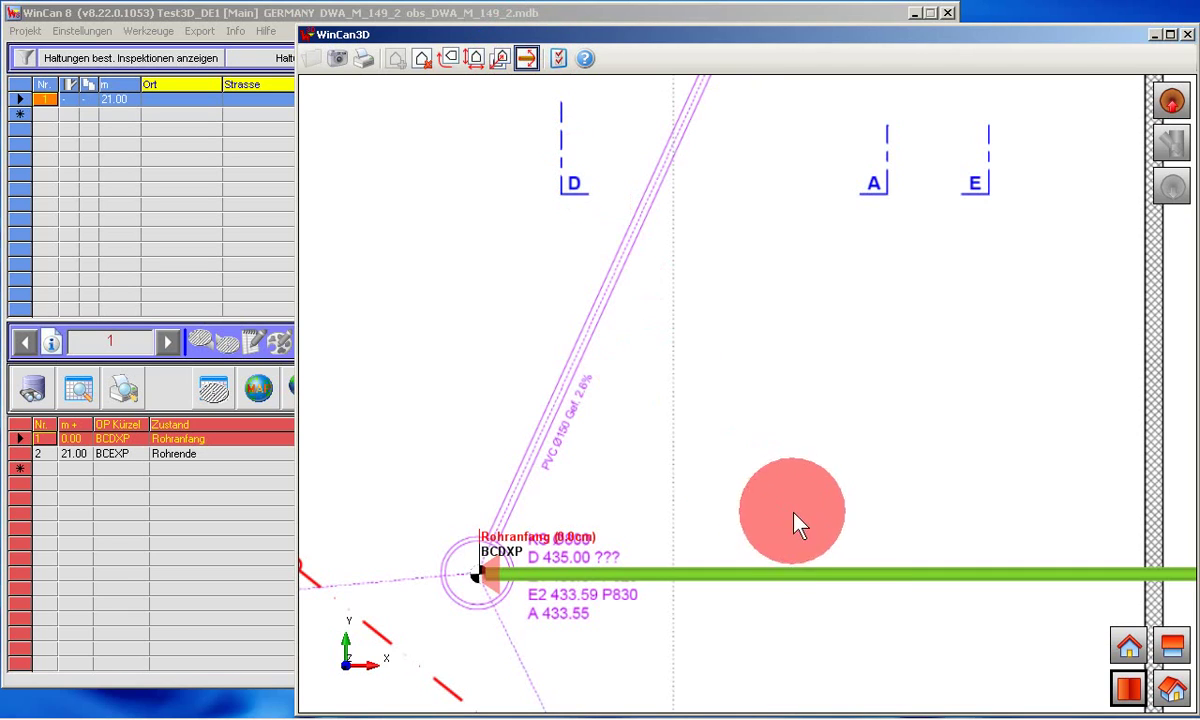
# Rotate the pipe along the PVC line, fine-align the manhole under its start, and close WinCan3D.
pyautogui.moveTo(846, 577)
pyautogui.mouseDown()
pyautogui.moveTo(871, 445)
pyautogui.moveTo(846, 287)
pyautogui.moveTo(702, 171)
pyautogui.moveTo(680, 129)
pyautogui.mouseUp()
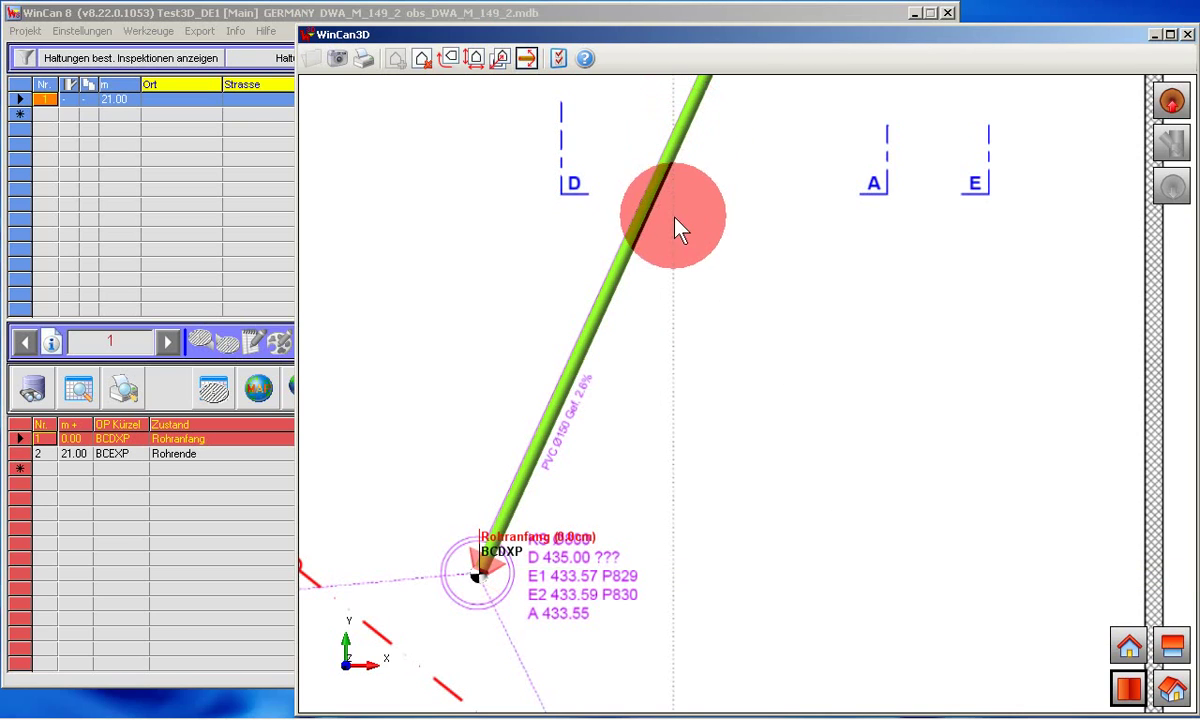
pyautogui.click(495, 68)
pyautogui.moveTo(455, 394); pyautogui.dragTo(548, 567)
pyautogui.scroll(3, 545, 568)
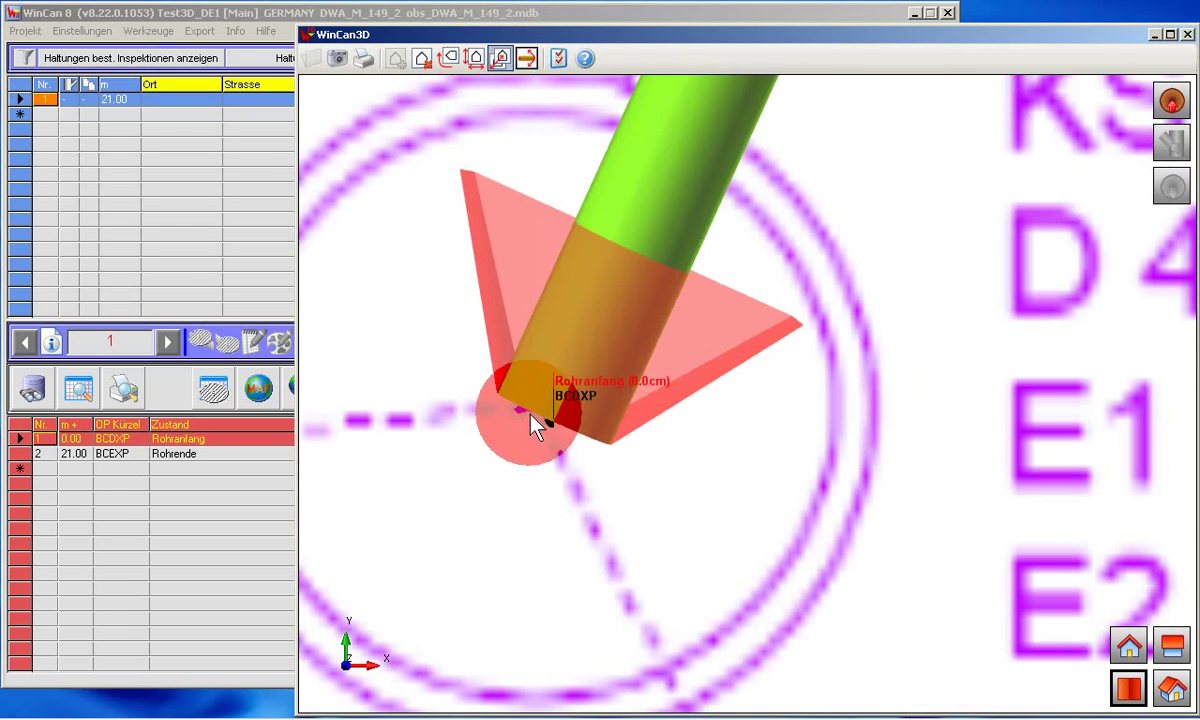
pyautogui.moveTo(536, 410); pyautogui.dragTo(549, 420)
pyautogui.scroll(-5, 550, 421)
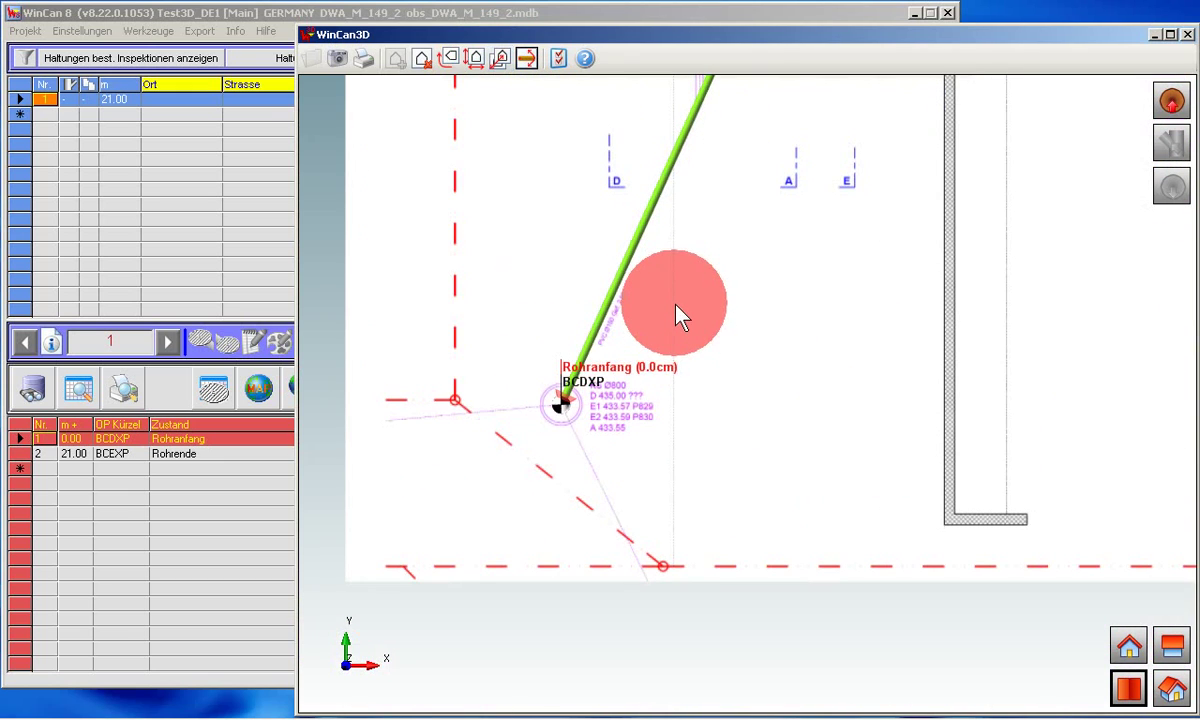
pyautogui.click(1128, 646)
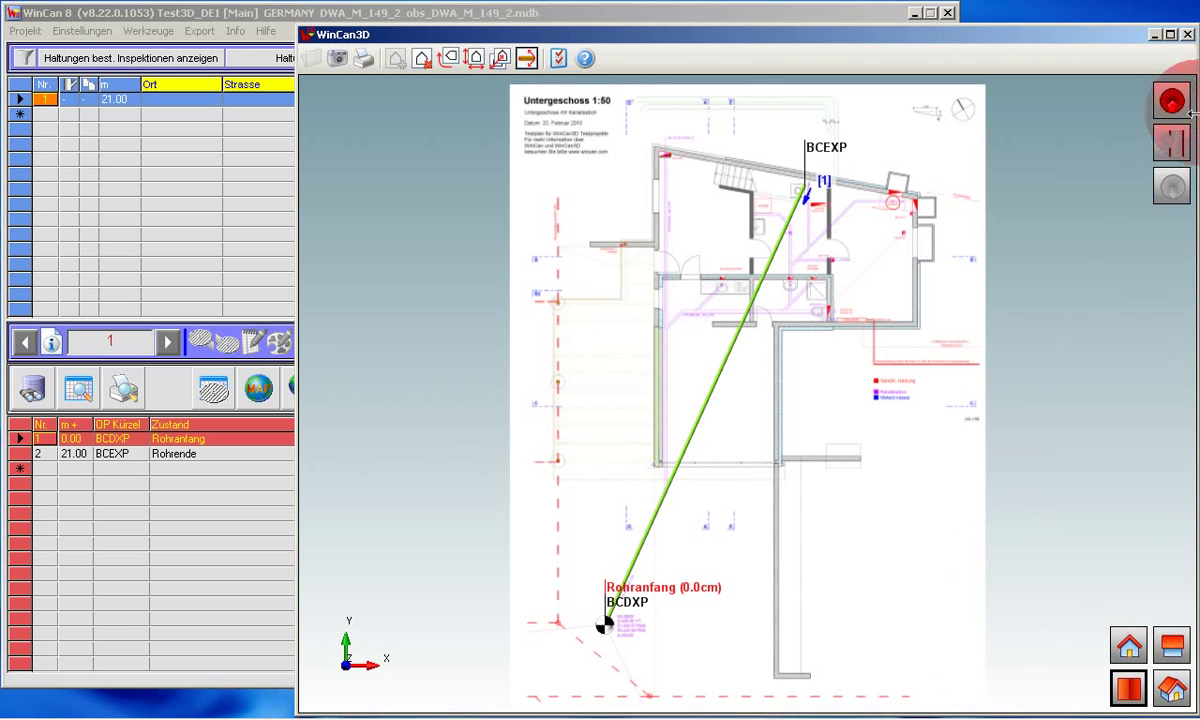
pyautogui.click(1187, 36)
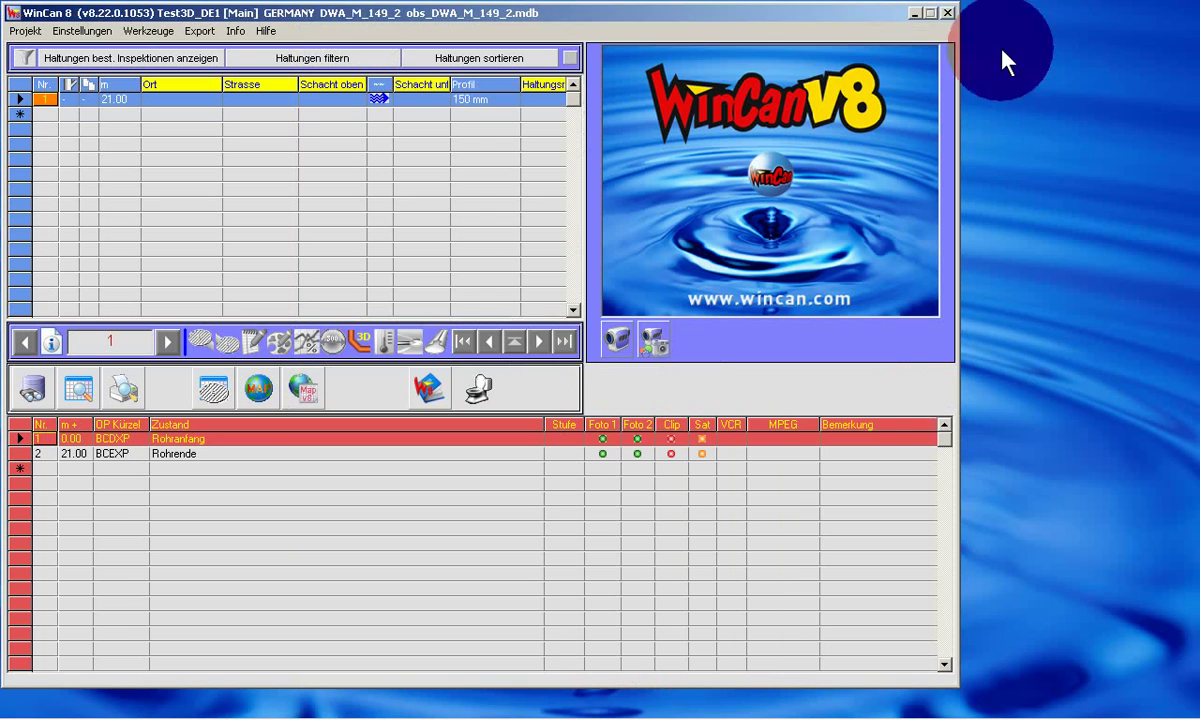
# Add a BCCAY left bend with a 30° direction change at 6.36 m.
pyautogui.click(221, 483)
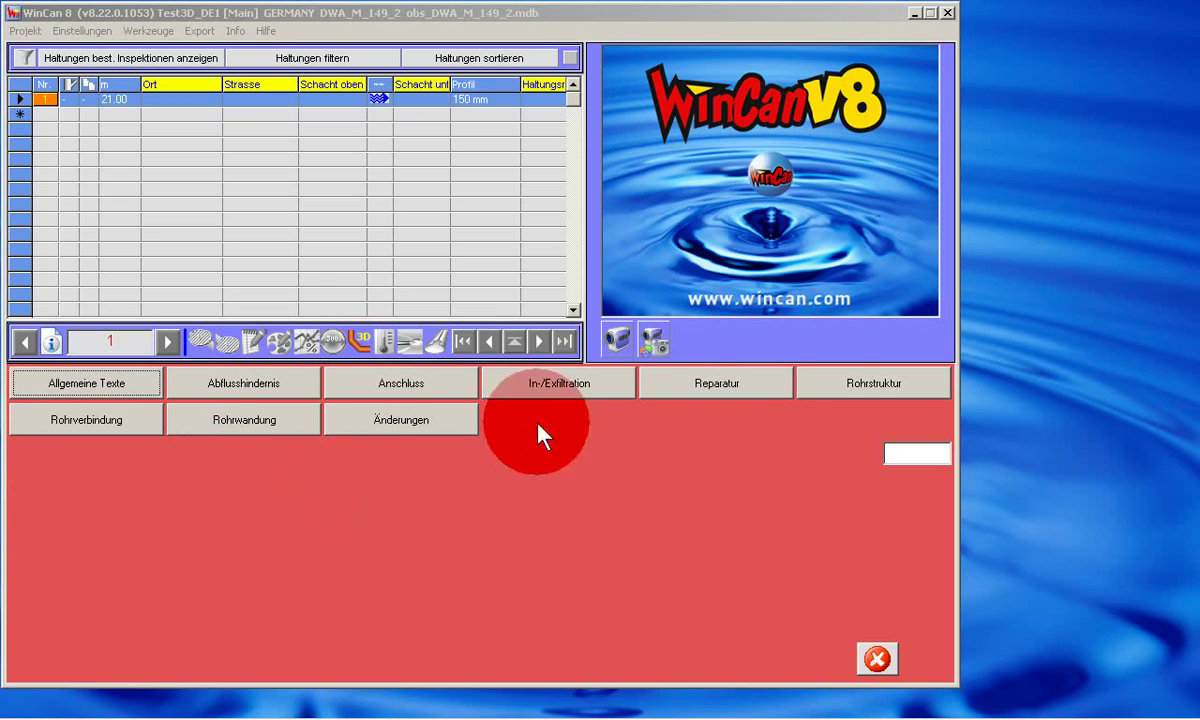
pyautogui.click(815, 393)
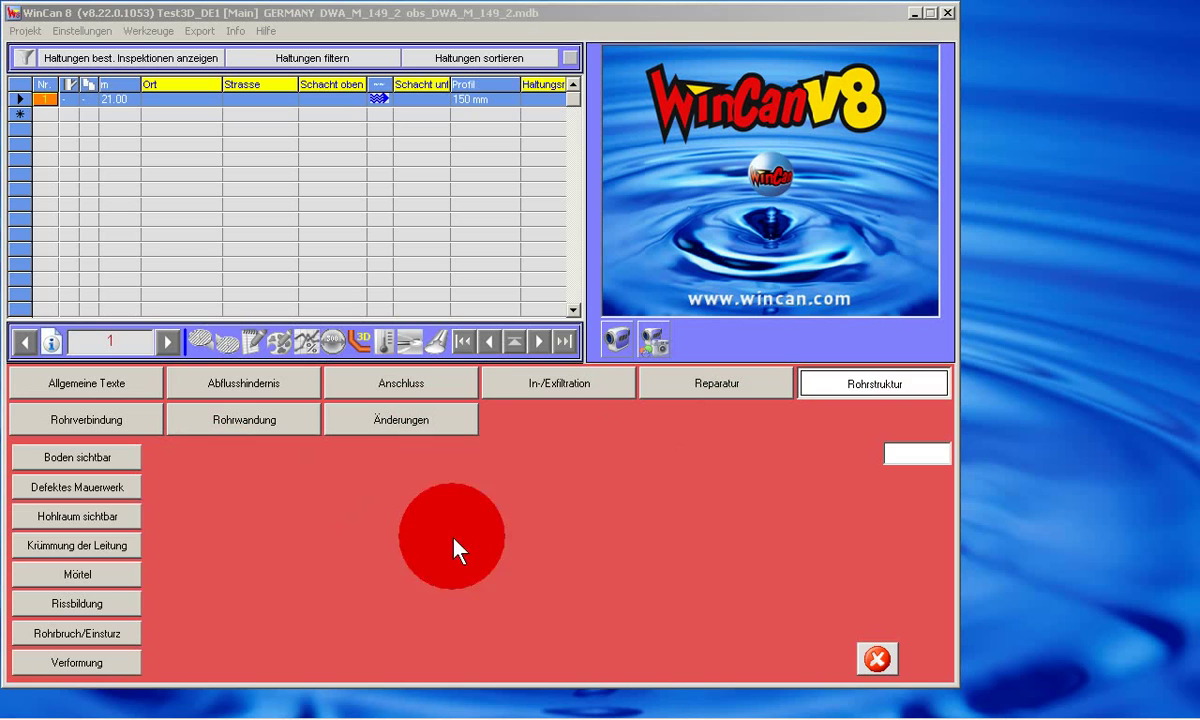
pyautogui.click(75, 548)
pyautogui.click(166, 533)
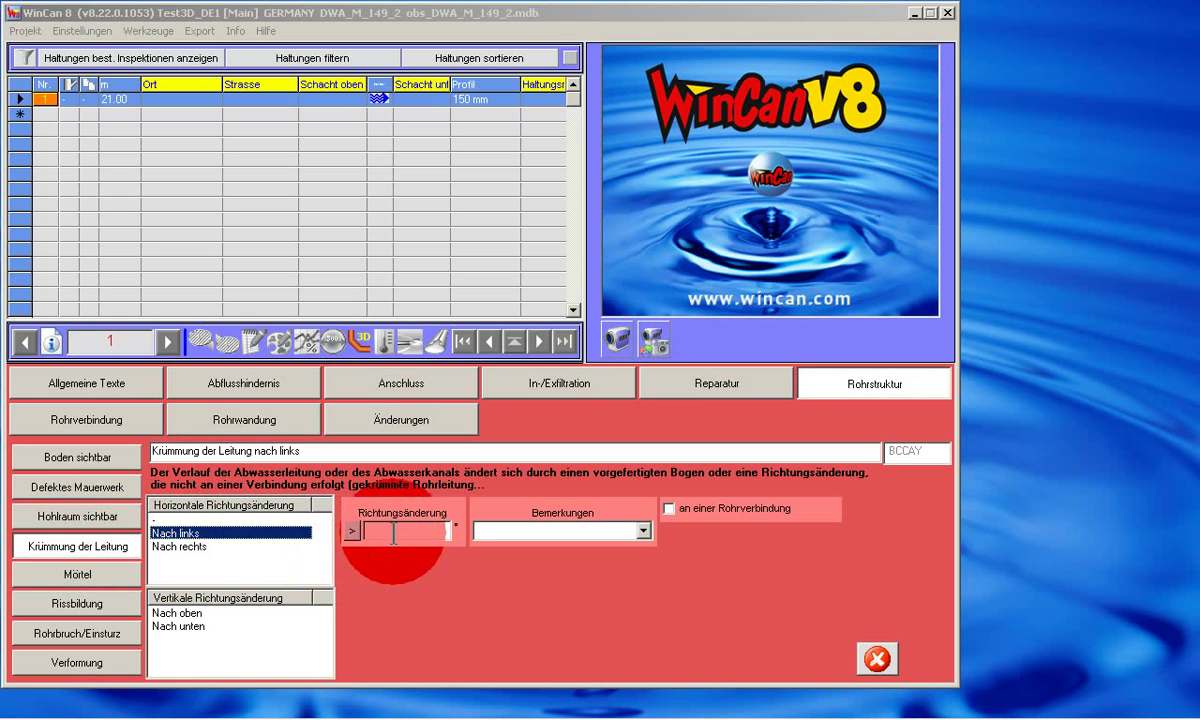
pyautogui.click(390, 531)
pyautogui.write('30')
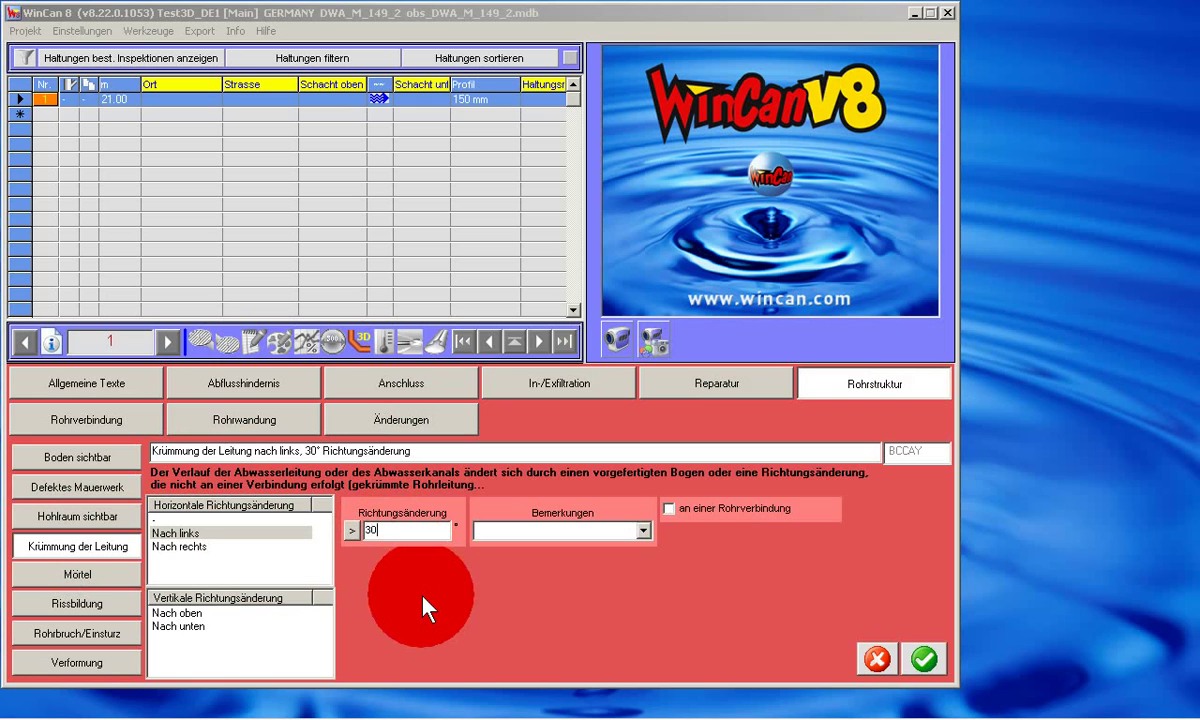
pyautogui.click(922, 660)
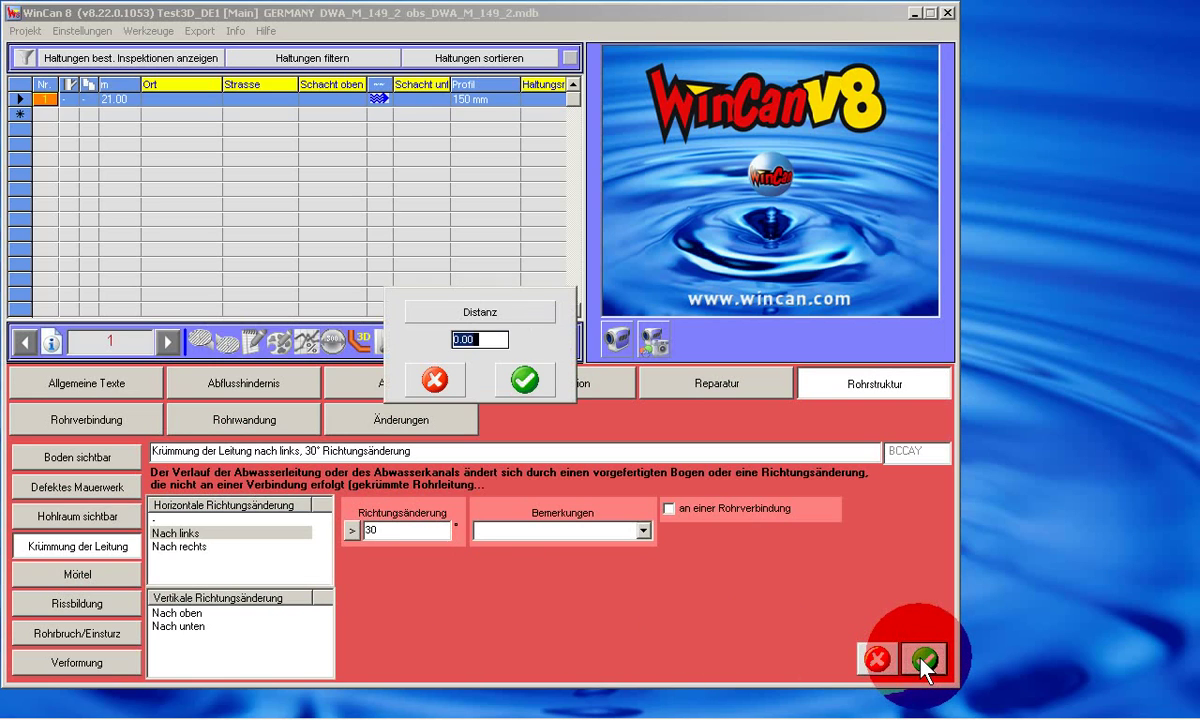
pyautogui.write('6.')
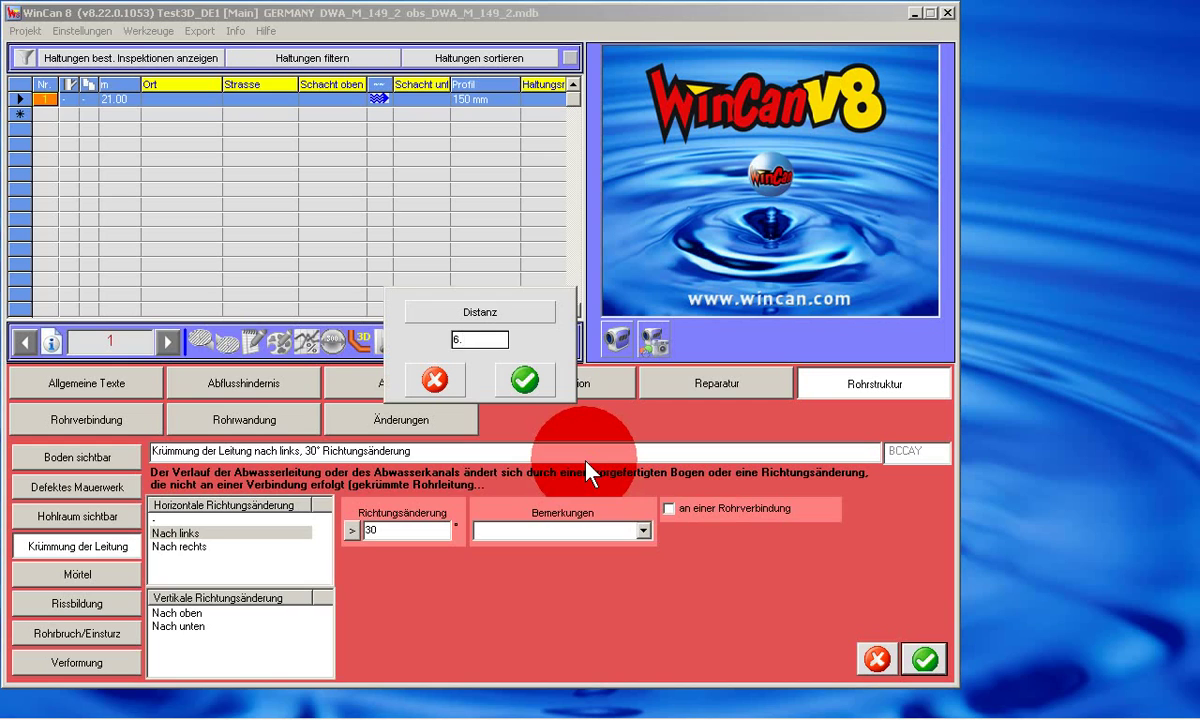
pyautogui.write('36')
pyautogui.press('Return')
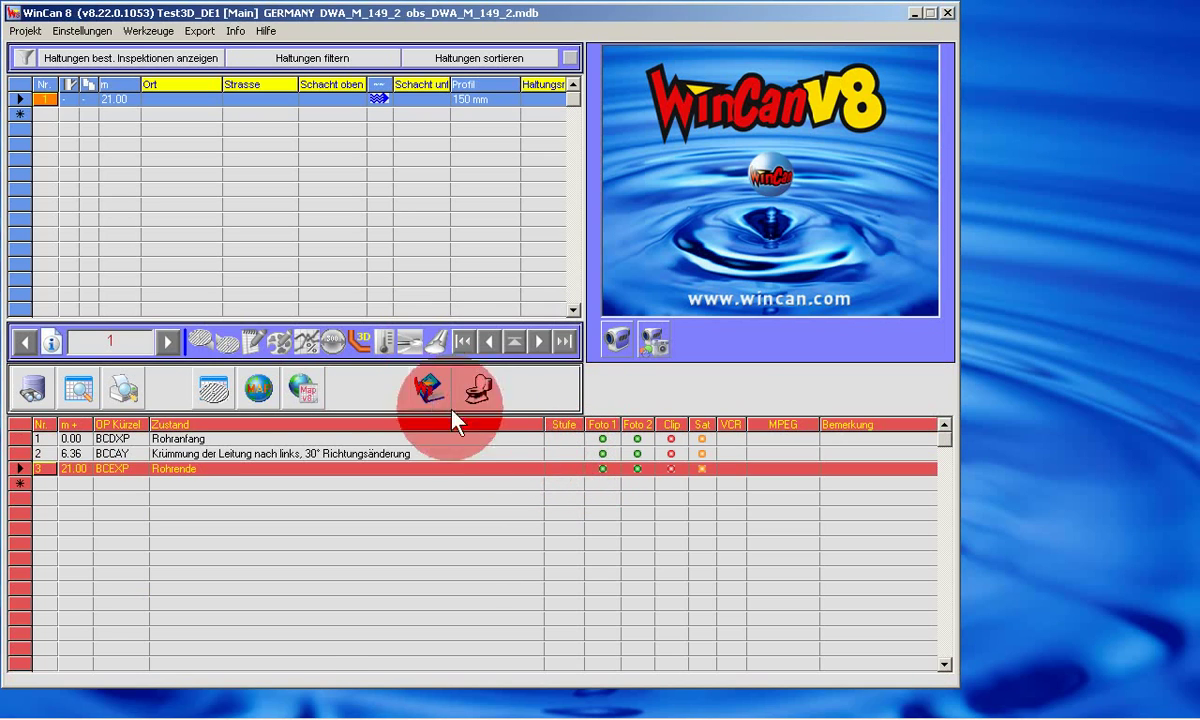
# Open the section in 3D, reorient the floor plan view, and select the BCCAY bend node.
pyautogui.click(365, 340)
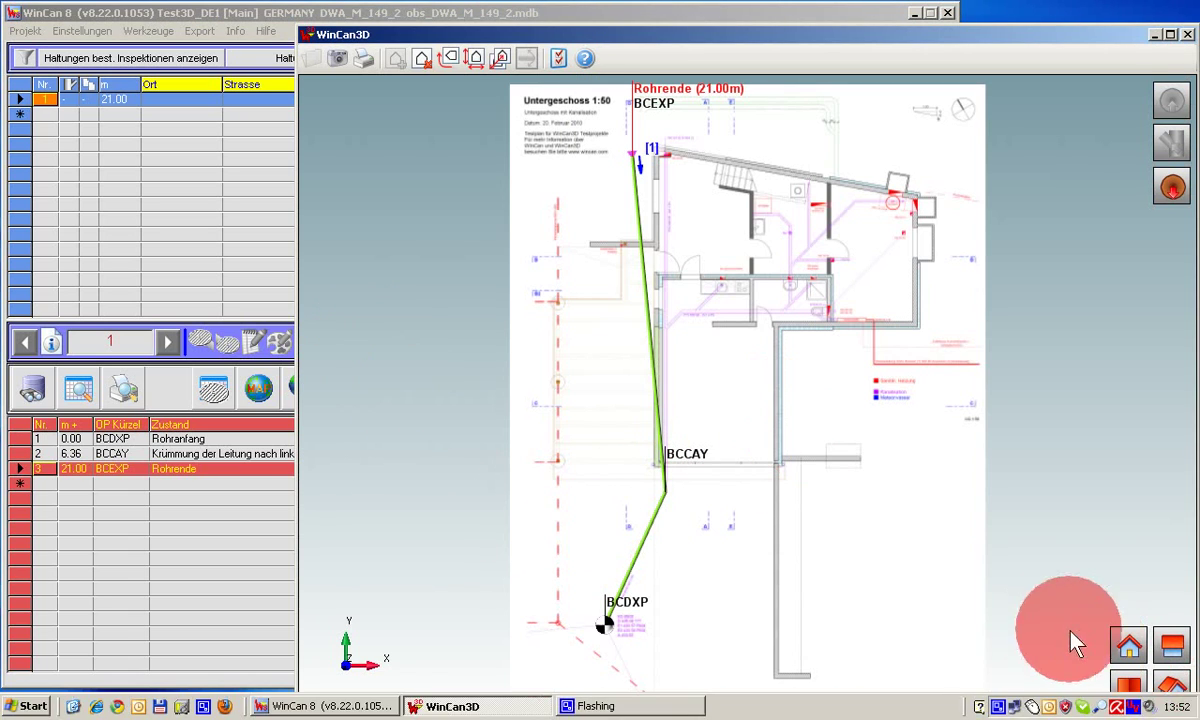
pyautogui.moveTo(636, 170); pyautogui.dragTo(650, 450)
pyautogui.click(1170, 688)
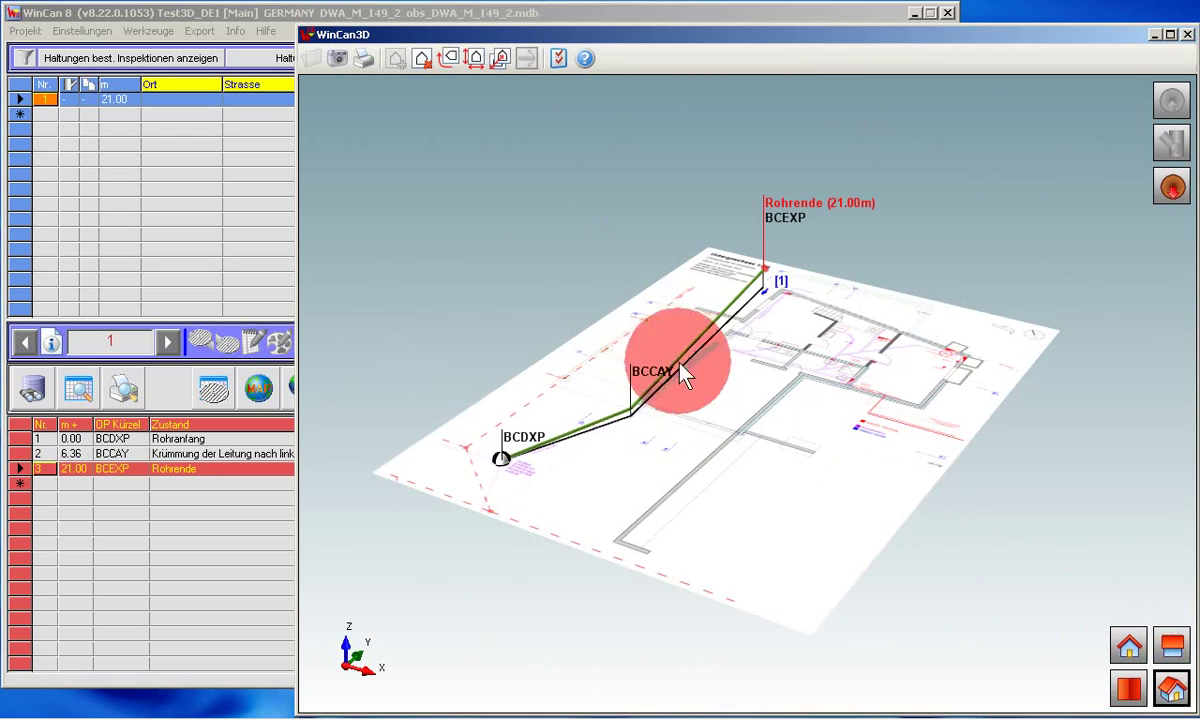
pyautogui.moveTo(681, 367); pyautogui.dragTo(388, 648)
pyautogui.click(388, 648)
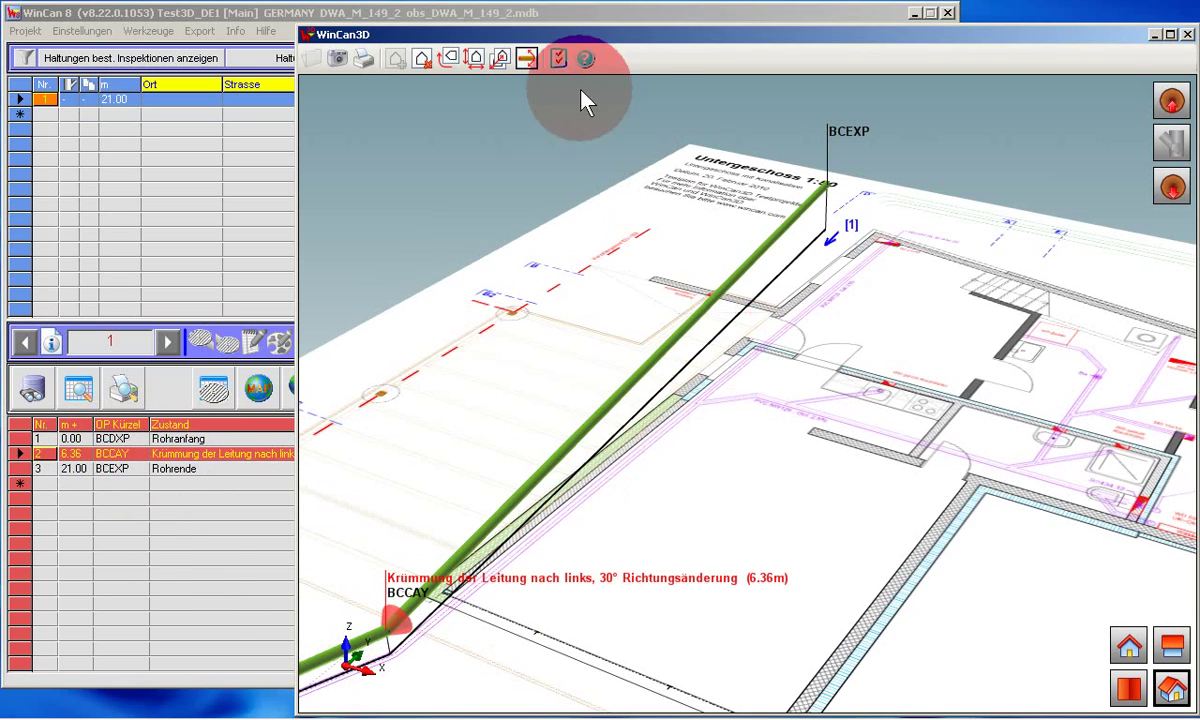
# Rotate the pipe run around the BCCAY bend and close the 3D view.
pyautogui.click(526, 60)
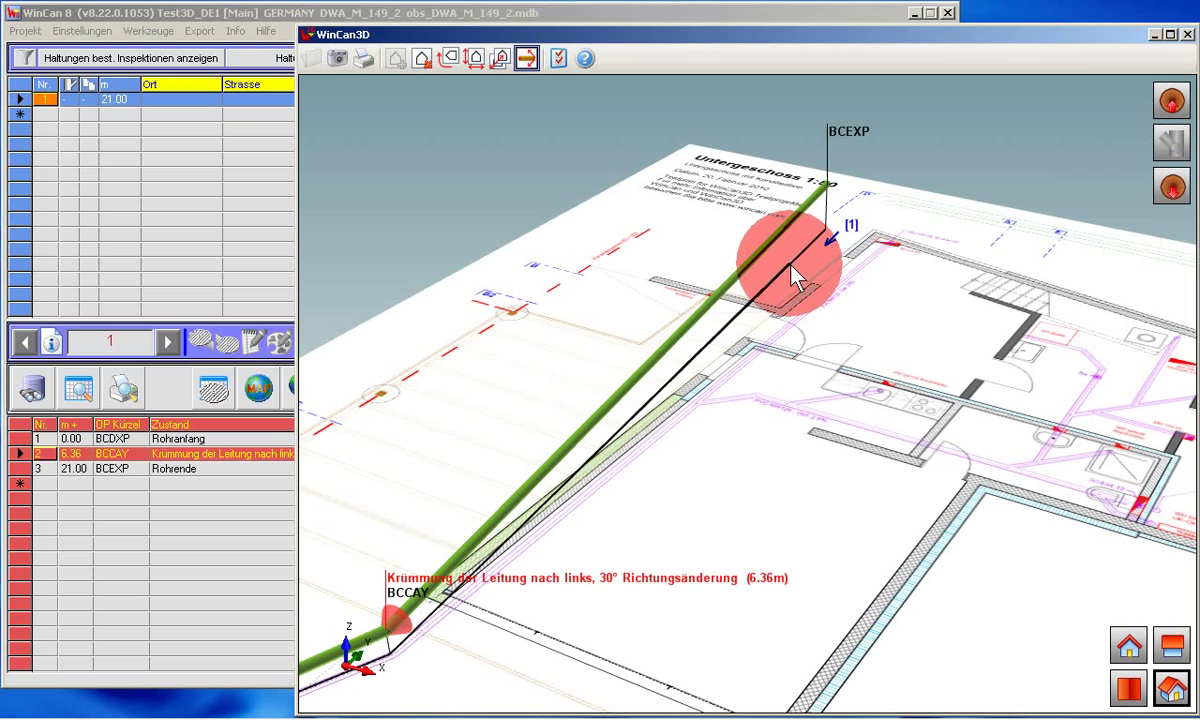
pyautogui.moveTo(795, 278); pyautogui.dragTo(905, 258)
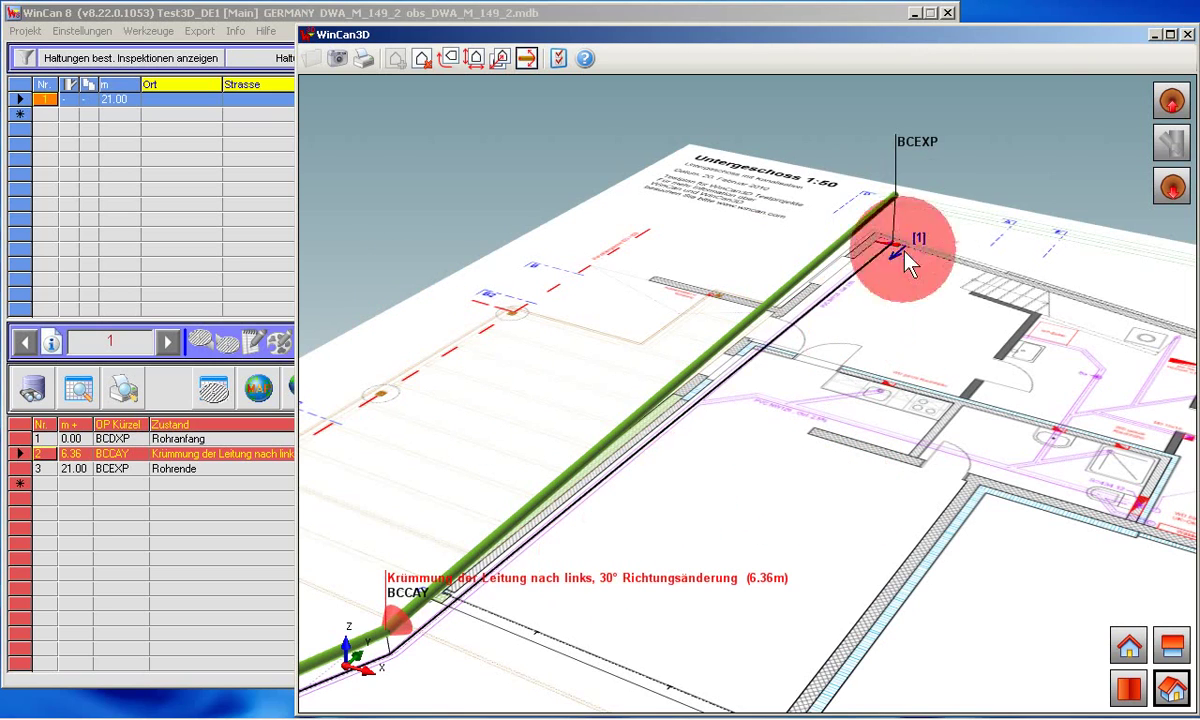
pyautogui.click(1187, 34)
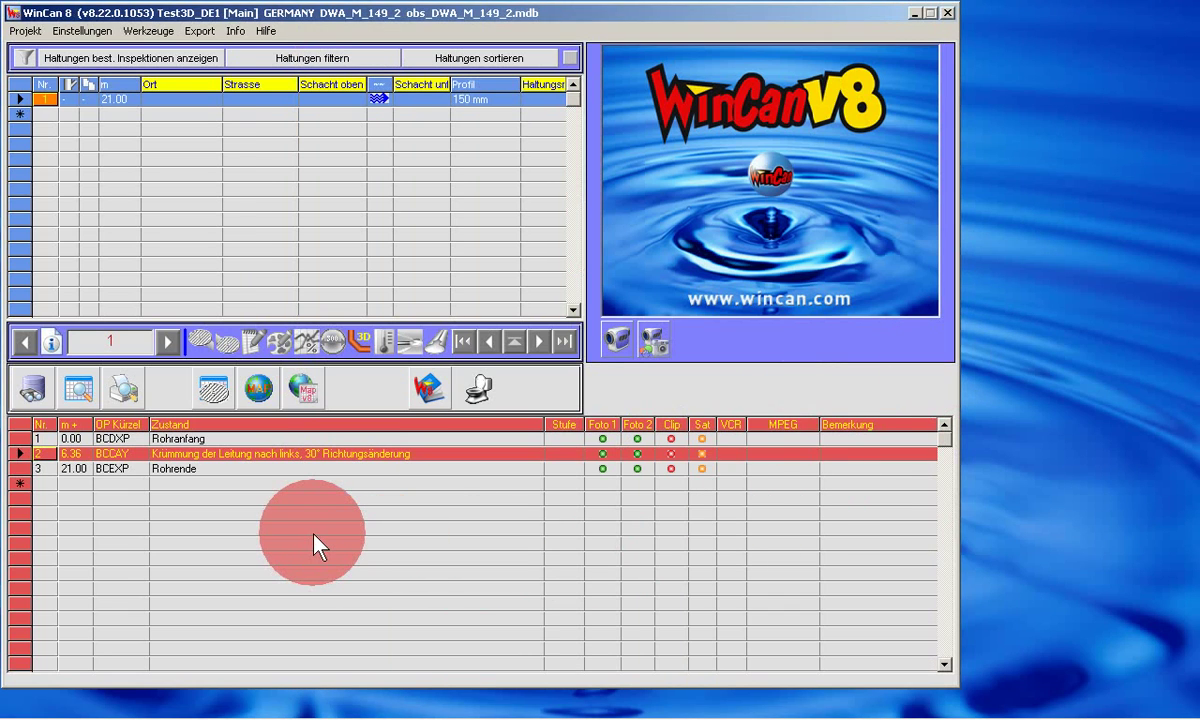
# Start a new open Abzweig Anschluss observation with height and width 150 mm.
pyautogui.click(285, 484)
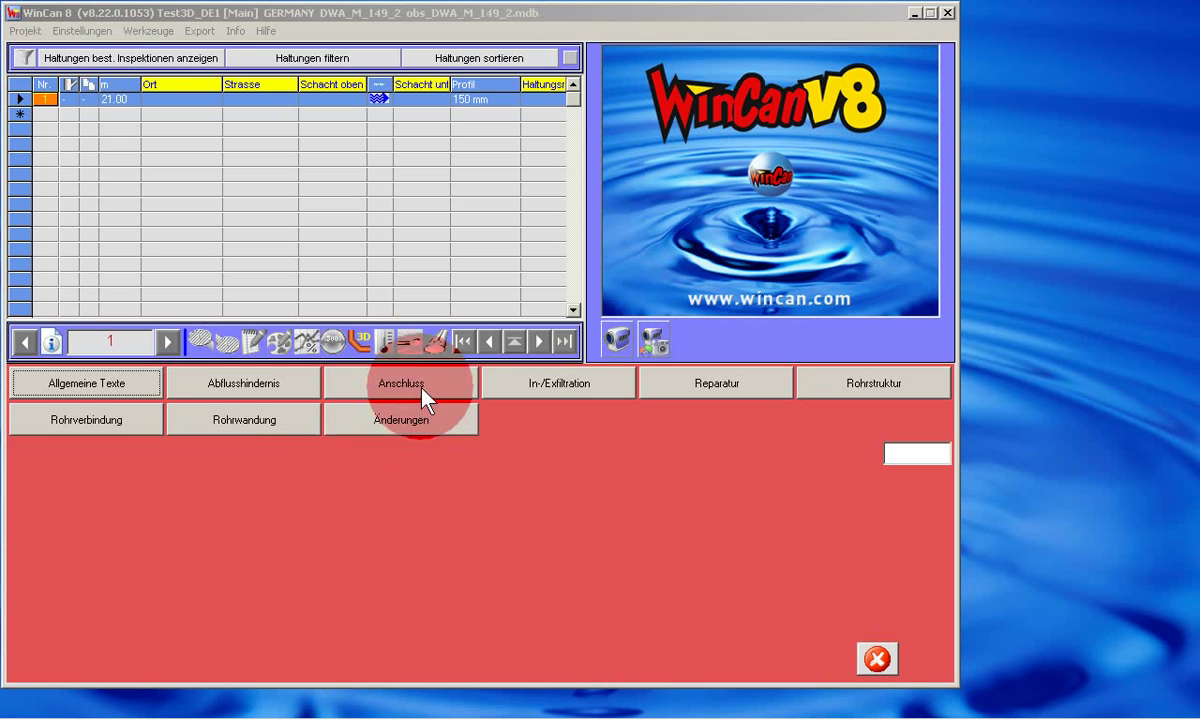
pyautogui.click(385, 390)
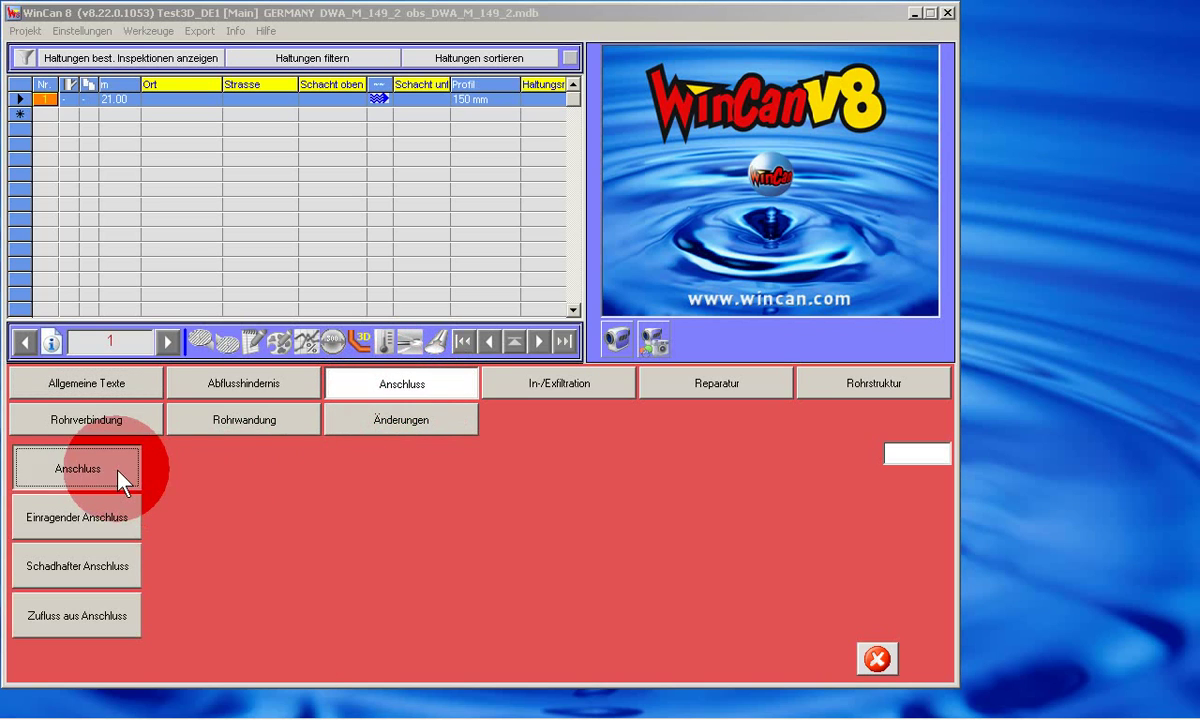
pyautogui.click(118, 476)
pyautogui.click(174, 521)
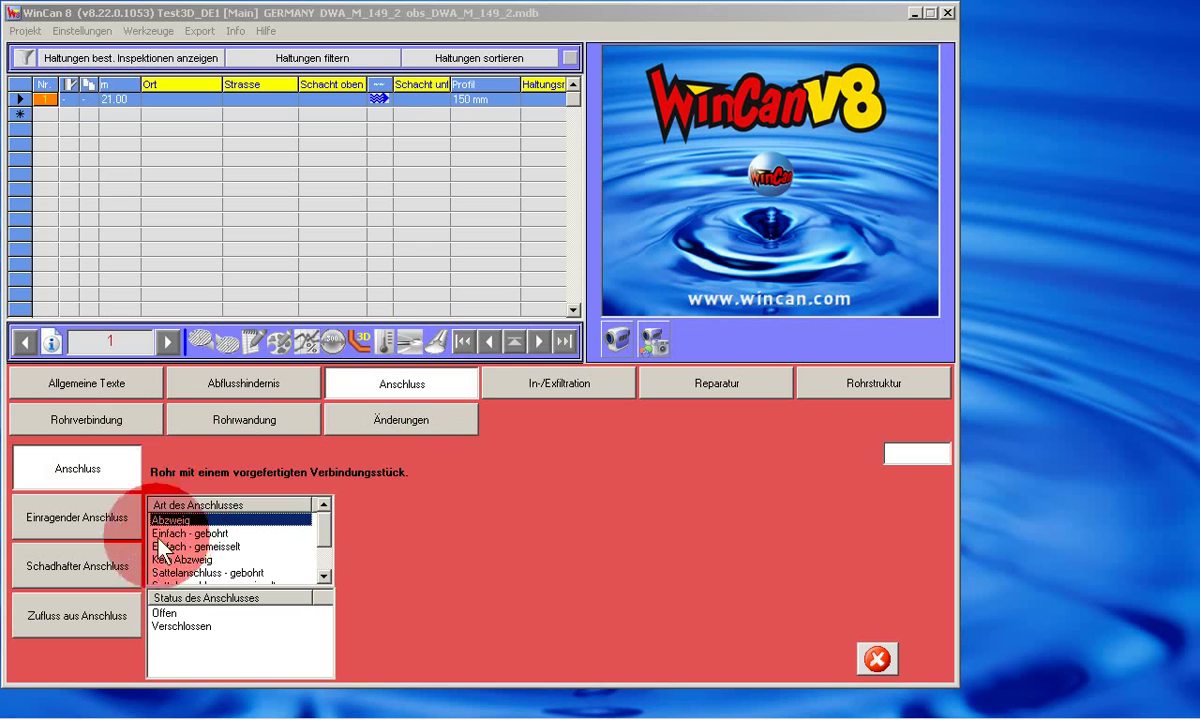
pyautogui.click(166, 614)
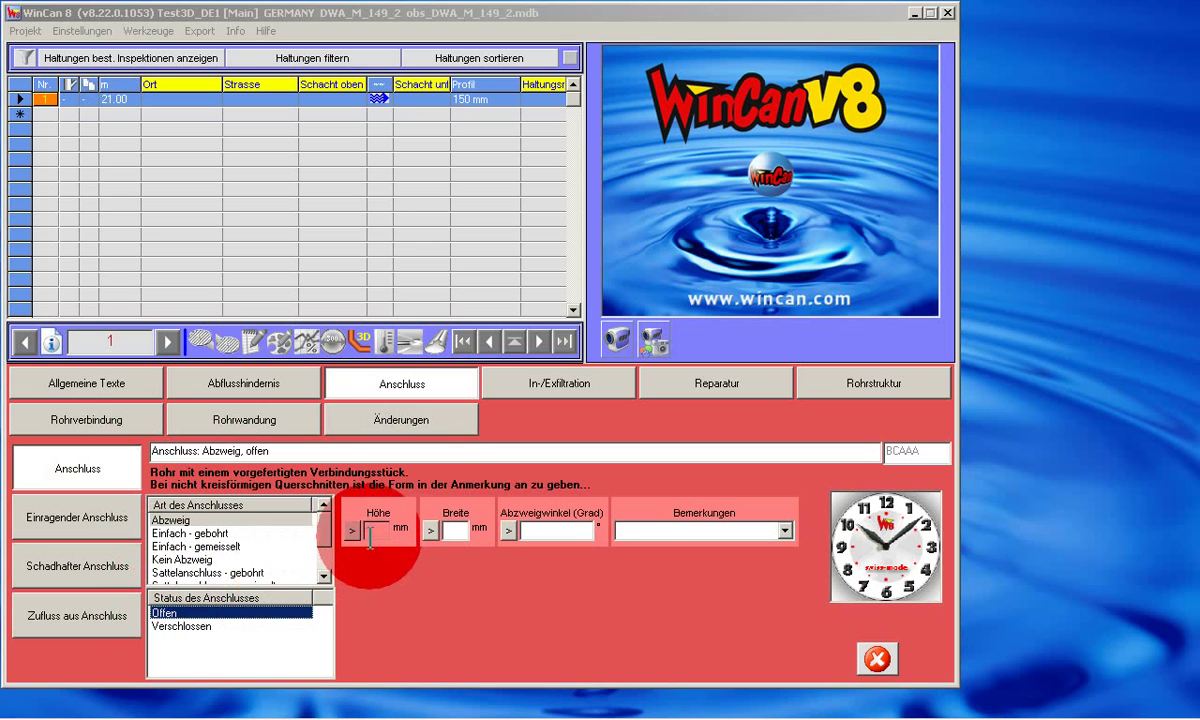
pyautogui.click(375, 530)
pyautogui.write('150')
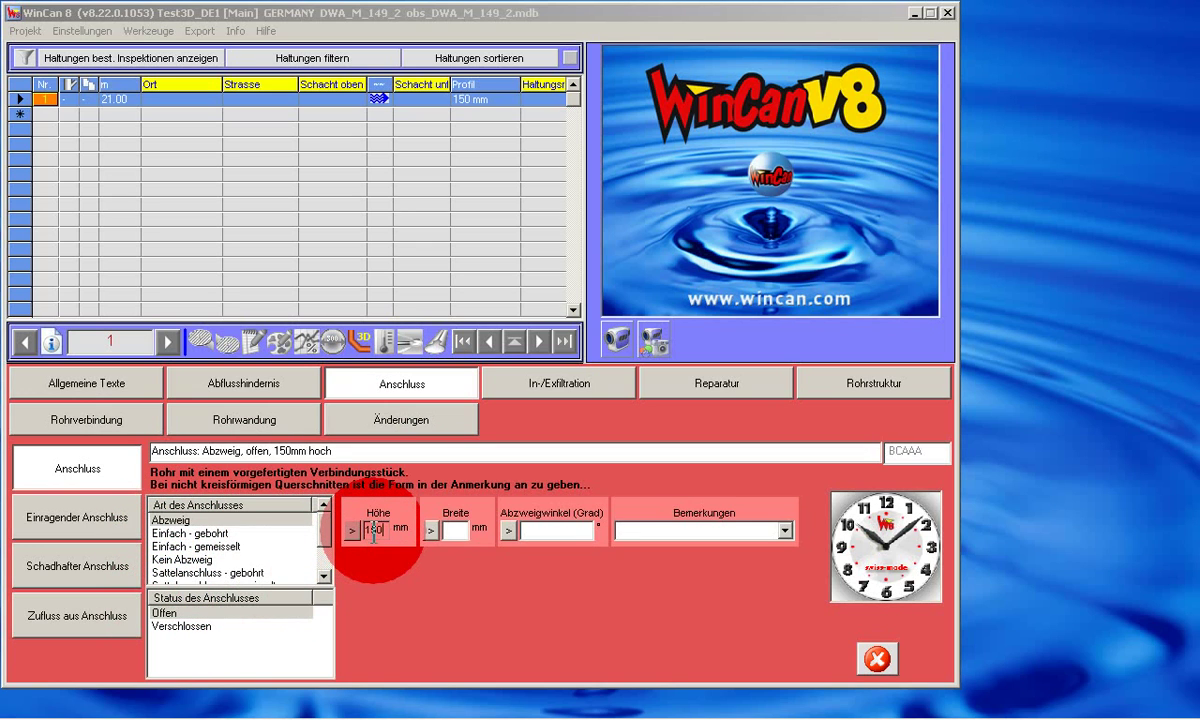
pyautogui.press('Tab')
pyautogui.write('150')
# Set the branch angle to 45° at 3 o'clock and place it at 13.40 m.
pyautogui.click(511, 531)
pyautogui.write('45')
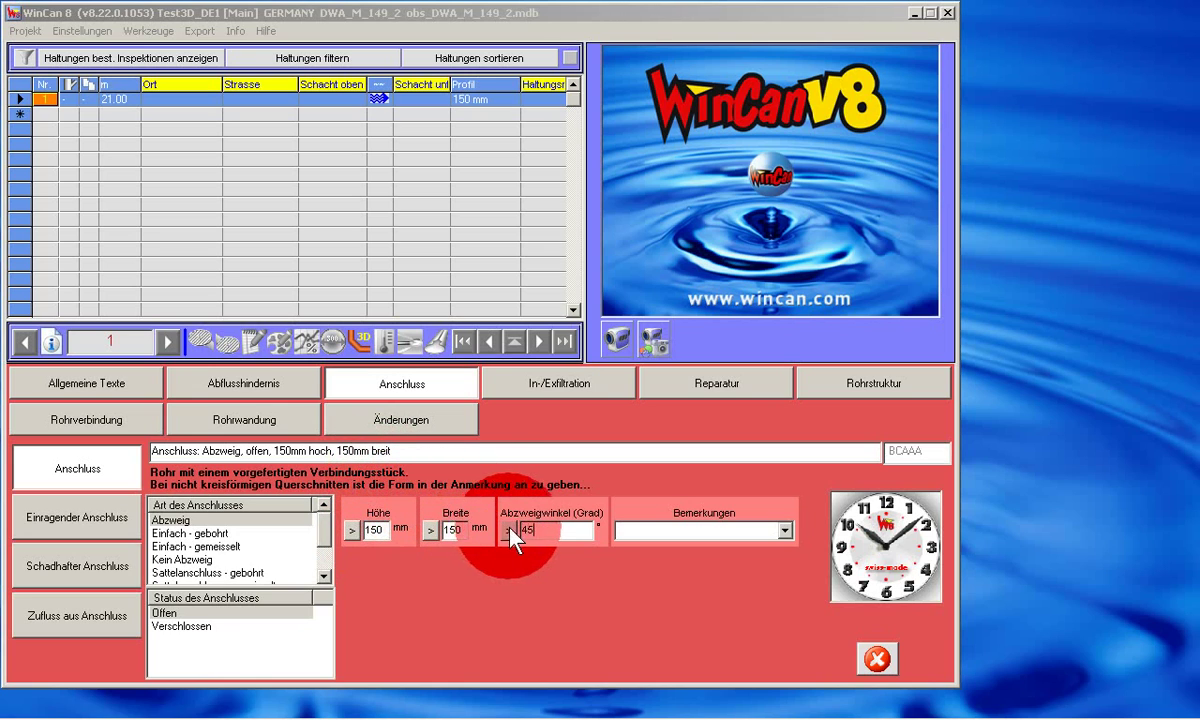
pyautogui.click(931, 550)
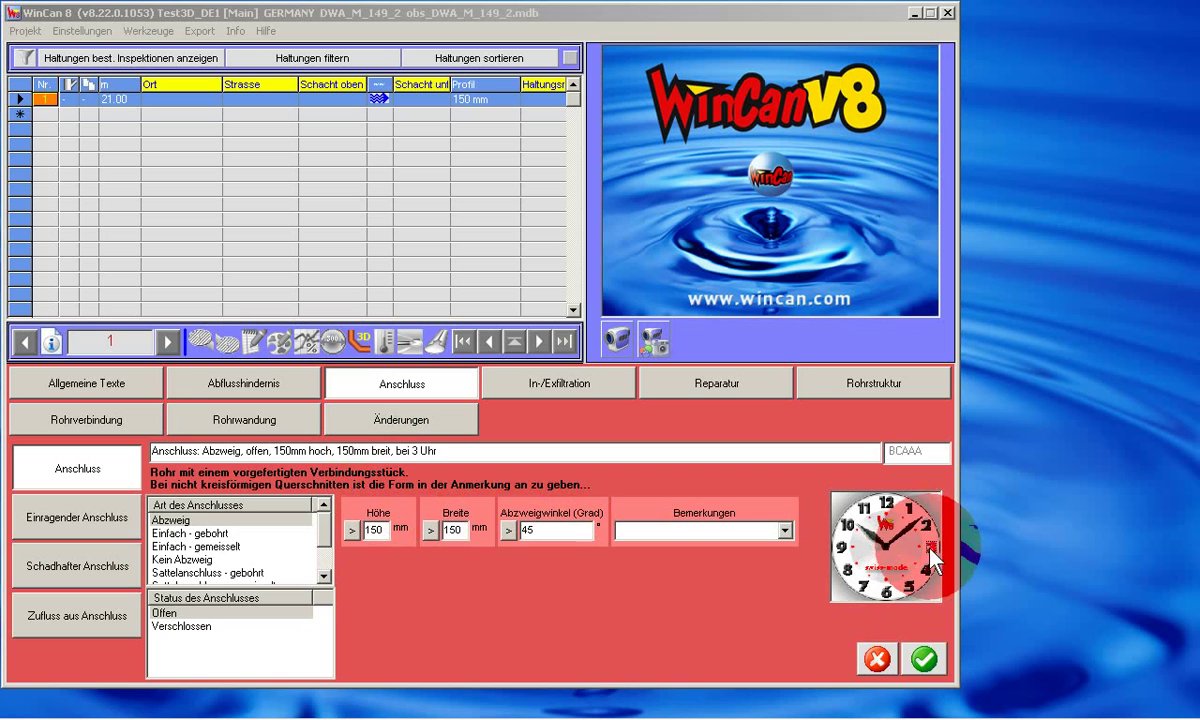
pyautogui.click(924, 659)
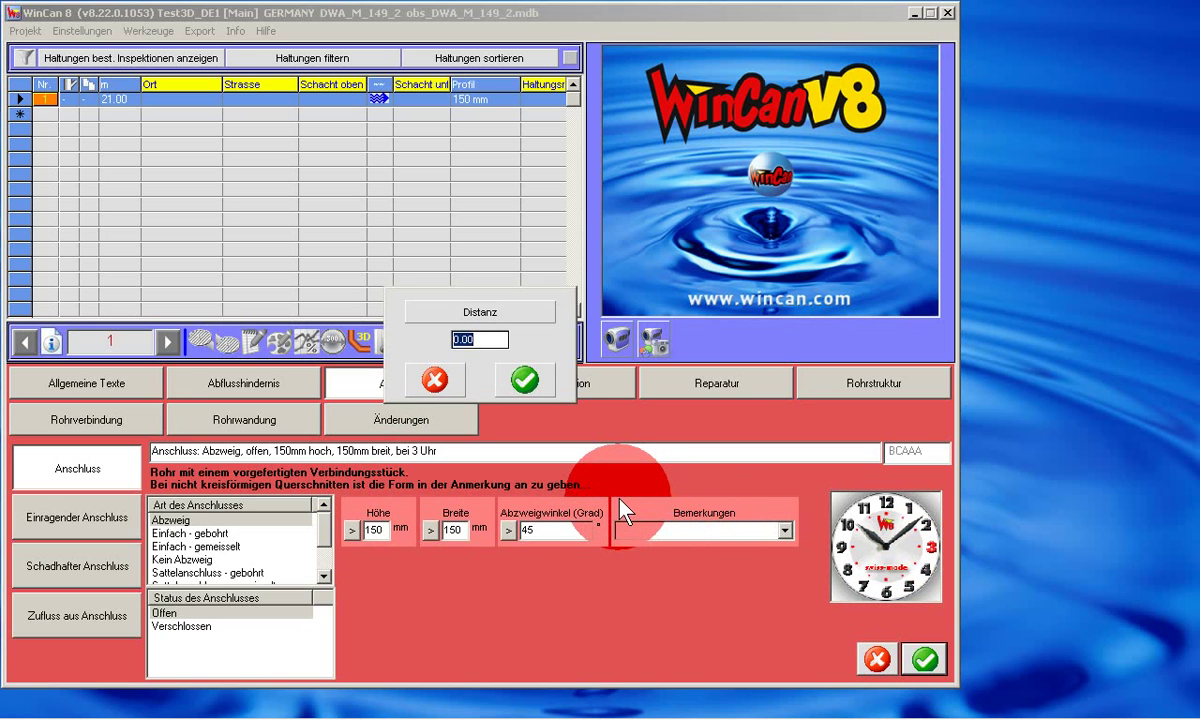
pyautogui.write('13.4')
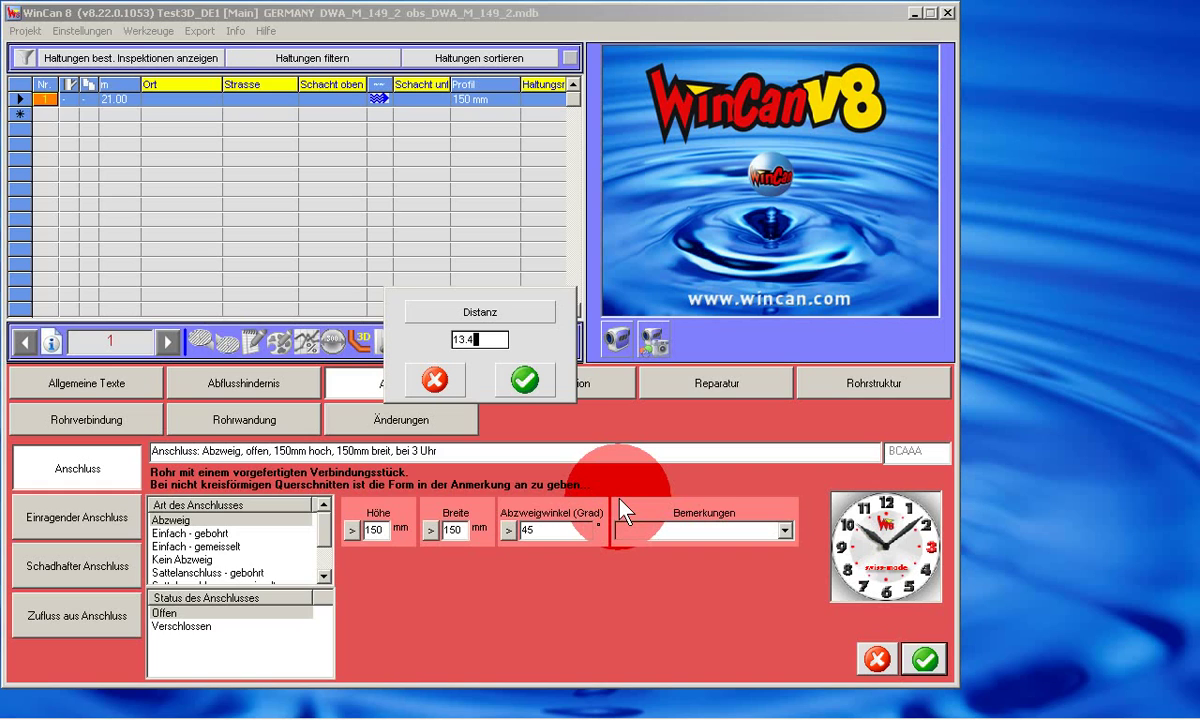
pyautogui.click(525, 379)
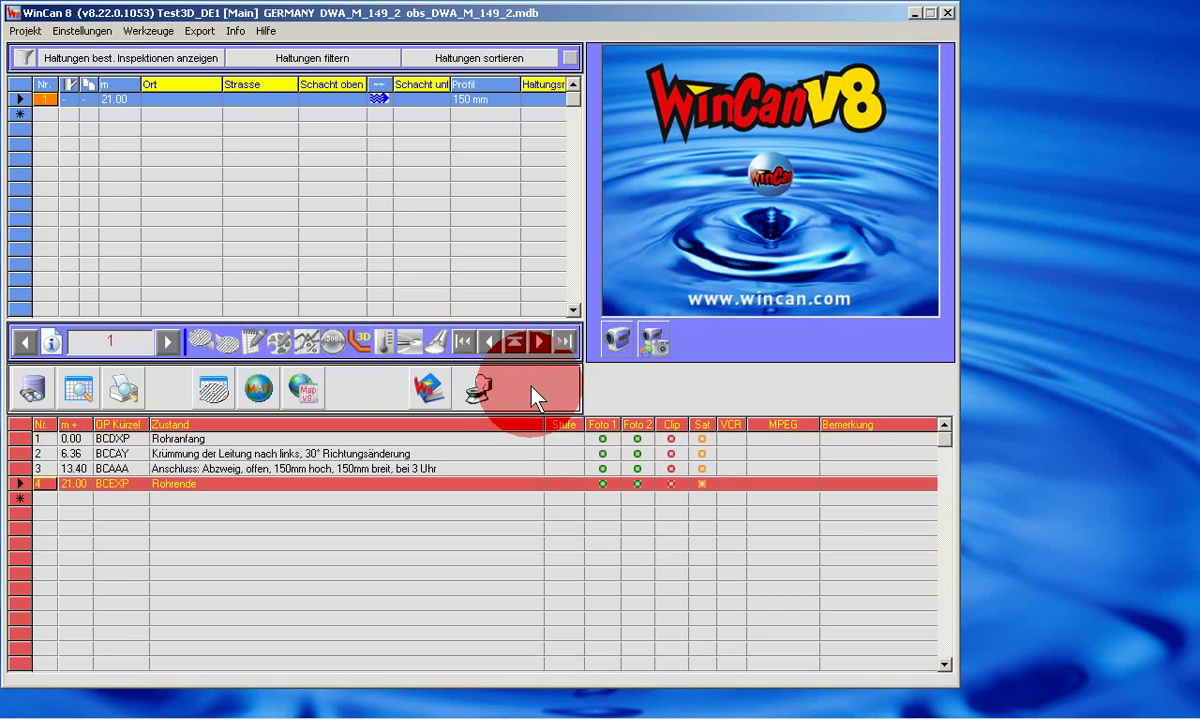
pyautogui.click(283, 469)
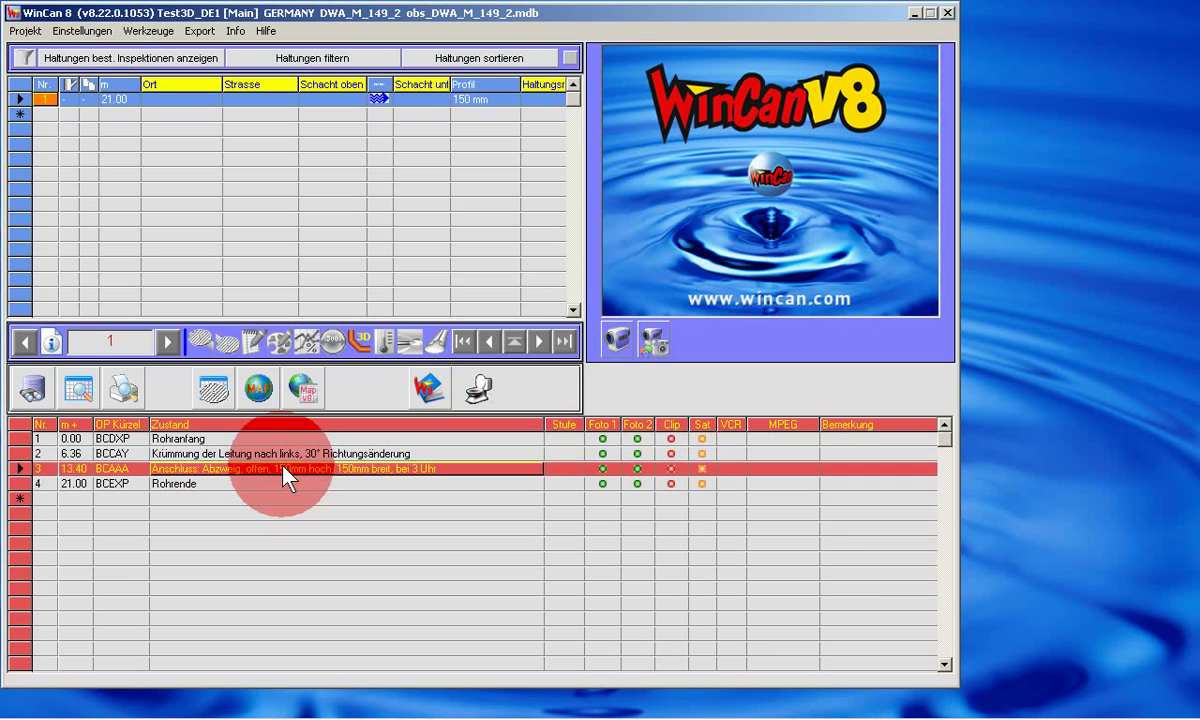
# Add a house-connection pipe at row 3: height 150, gradient 3 %, inspection Gegen Fliessrichtung, saved.
pyautogui.doubleClick(702, 469)
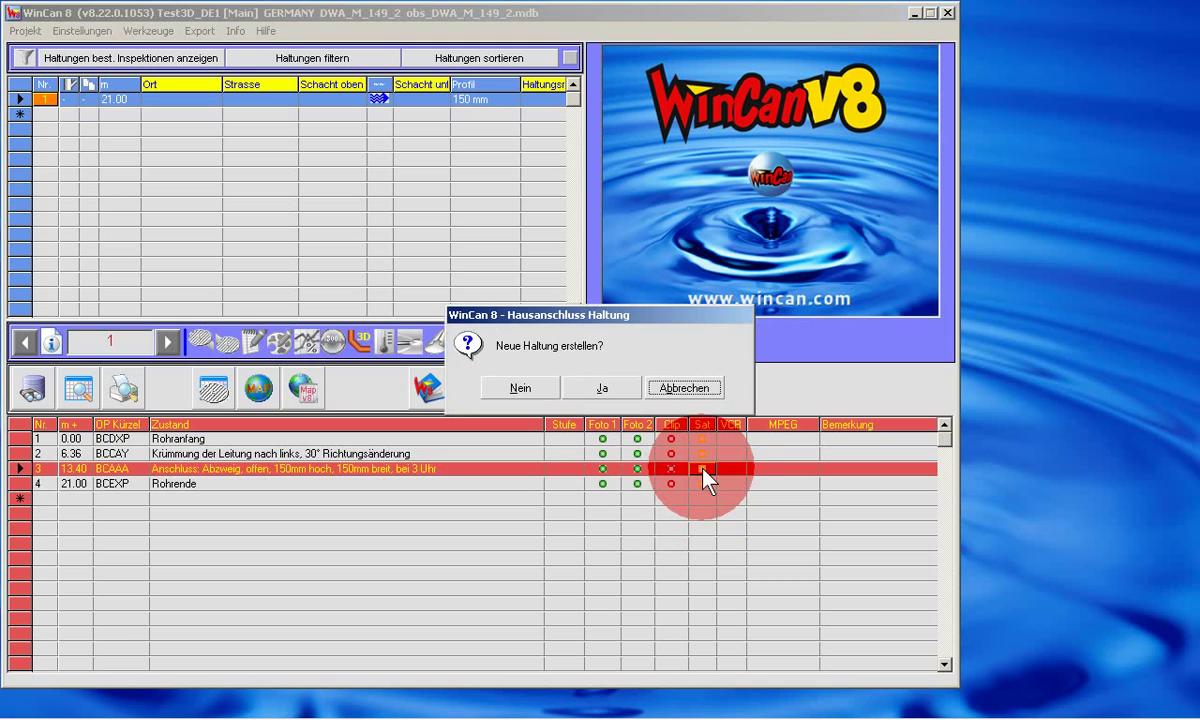
pyautogui.click(597, 391)
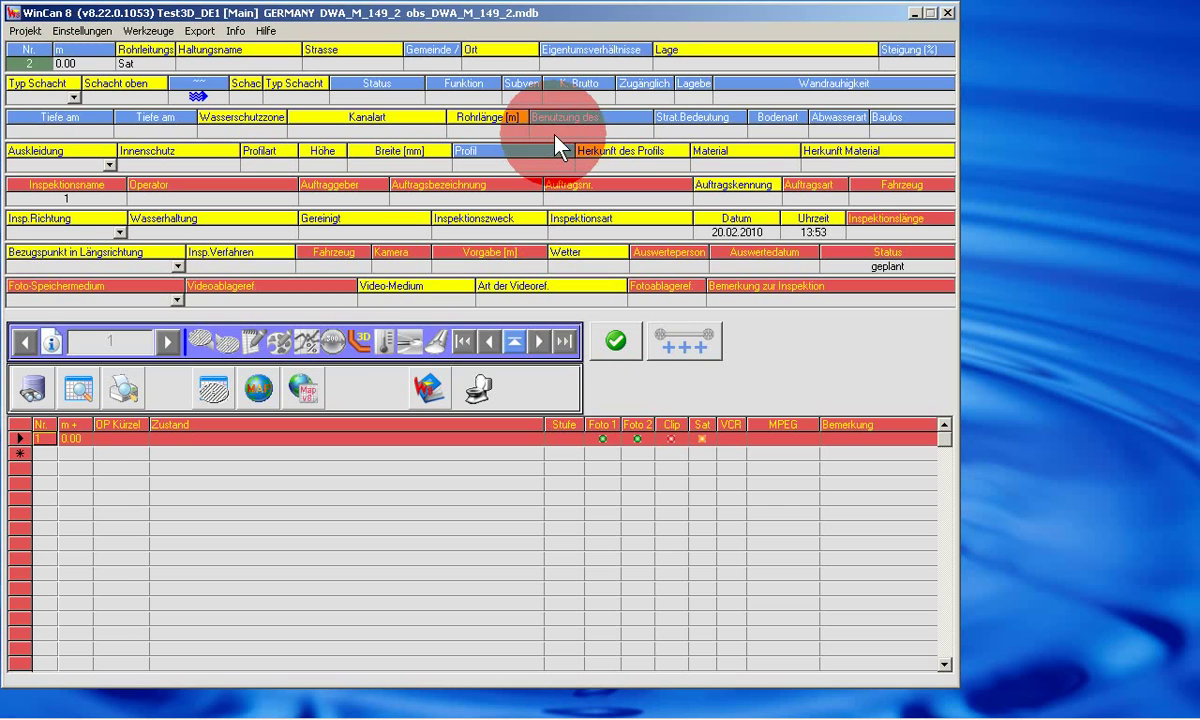
pyautogui.click(320, 164)
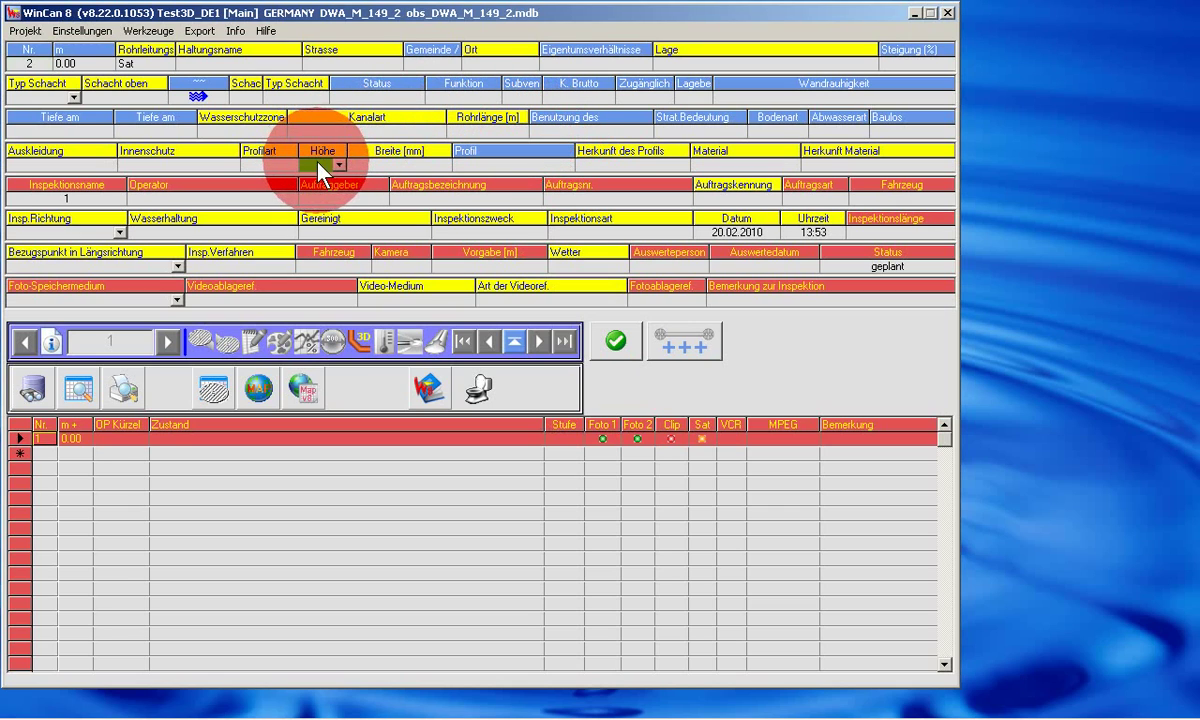
pyautogui.click(339, 164)
pyautogui.click(303, 215)
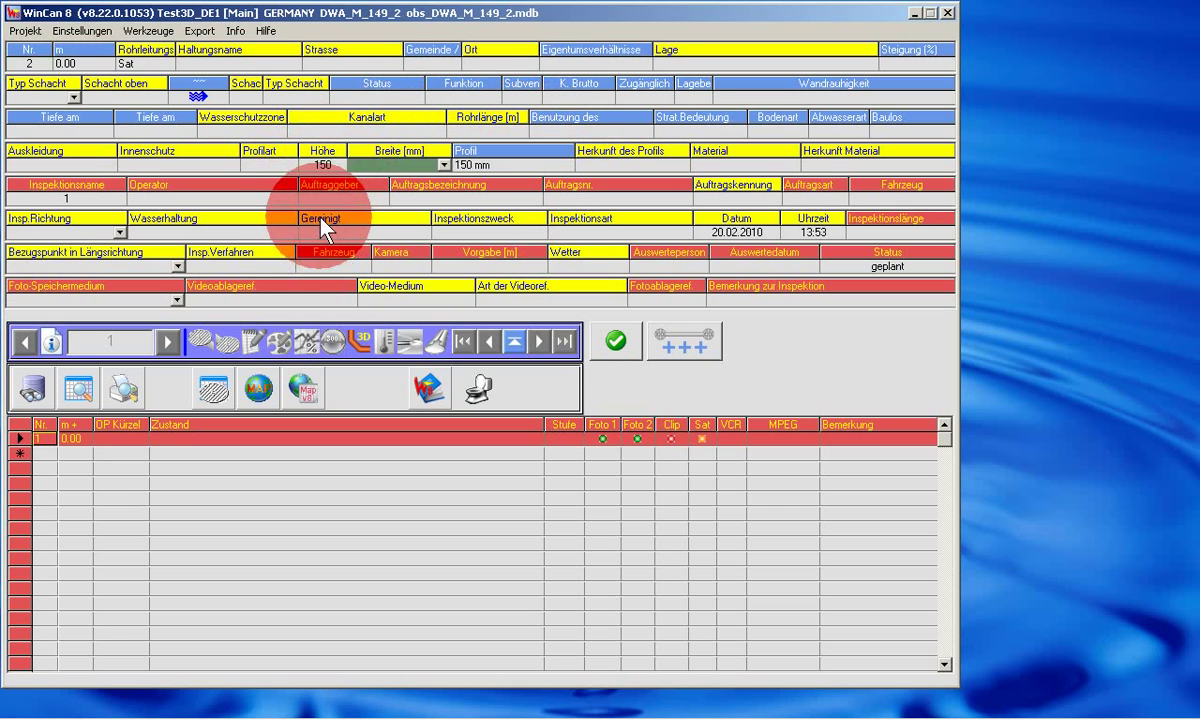
pyautogui.click(900, 64)
pyautogui.write('3')
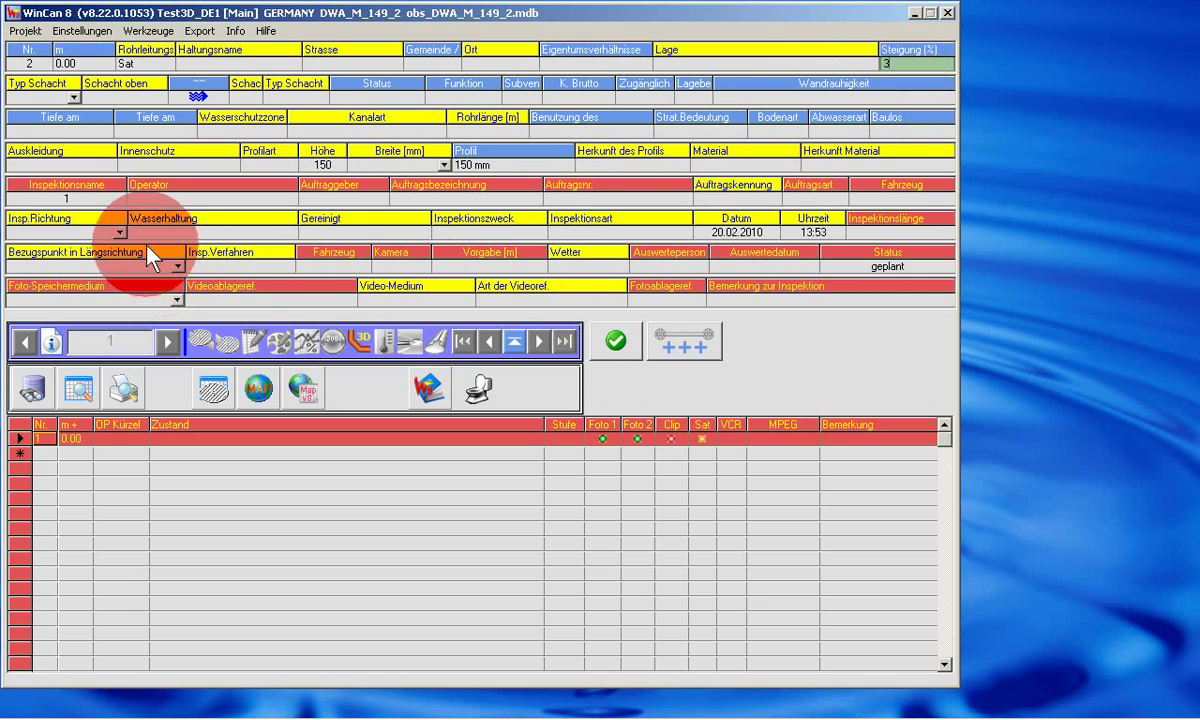
pyautogui.click(119, 233)
pyautogui.click(119, 234)
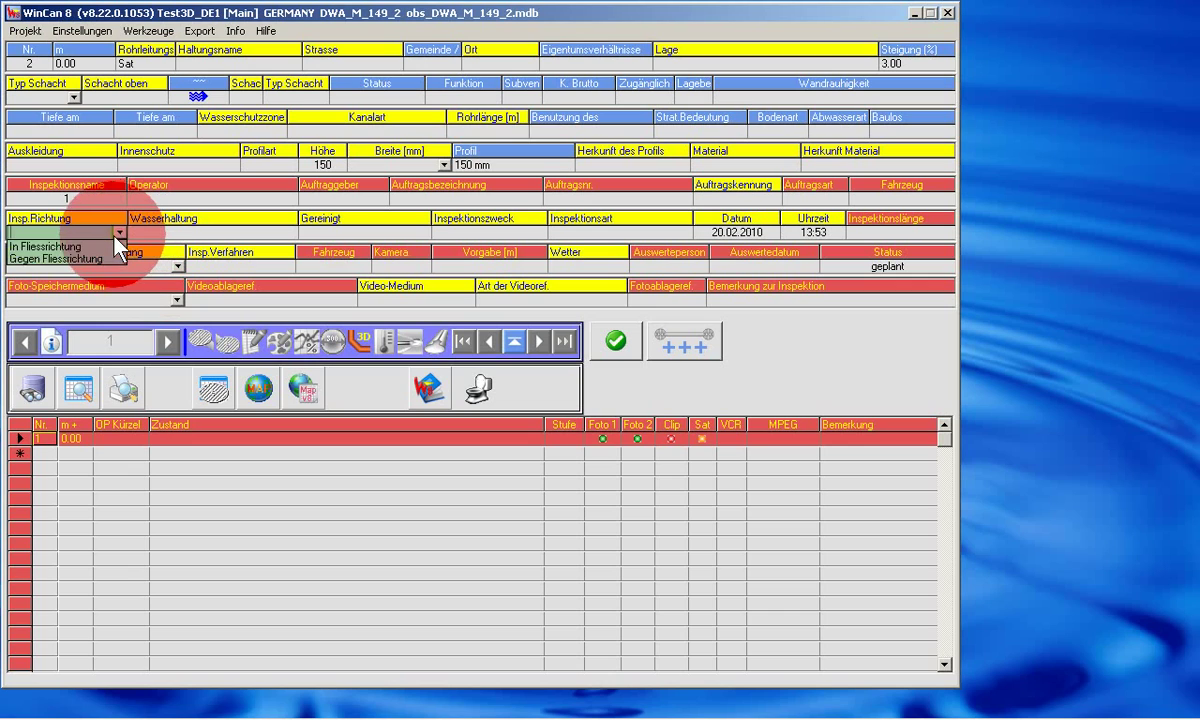
pyautogui.click(57, 258)
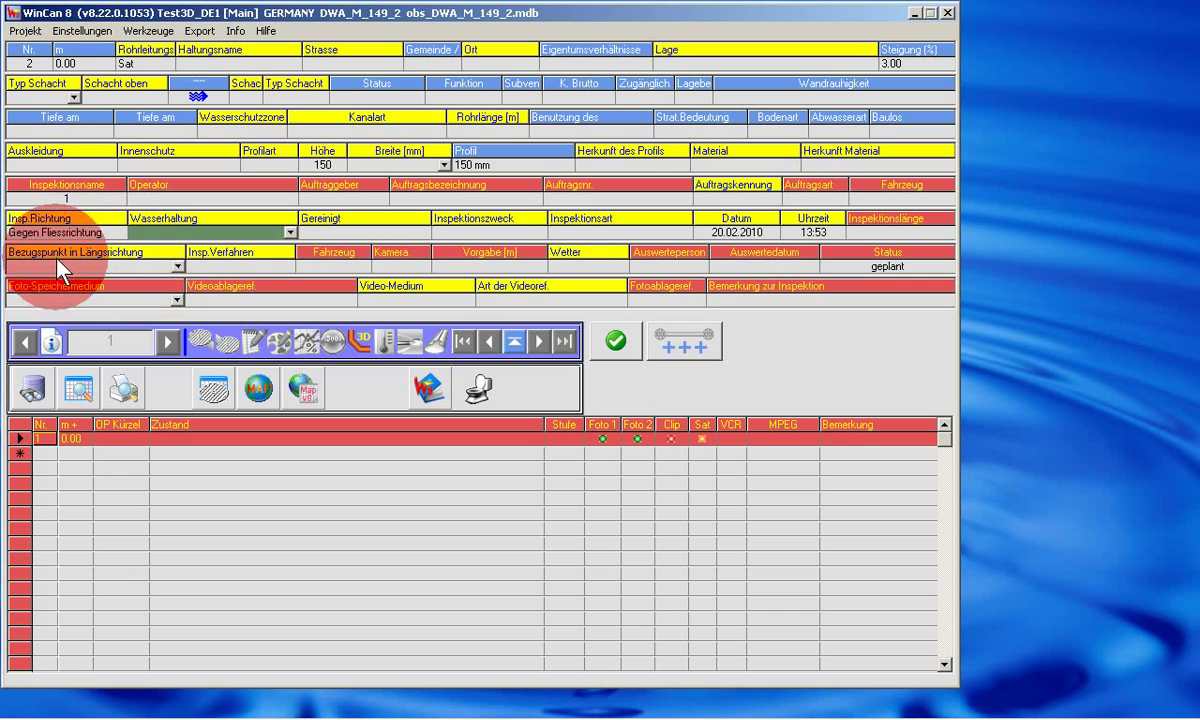
pyautogui.click(617, 343)
pyautogui.click(555, 561)
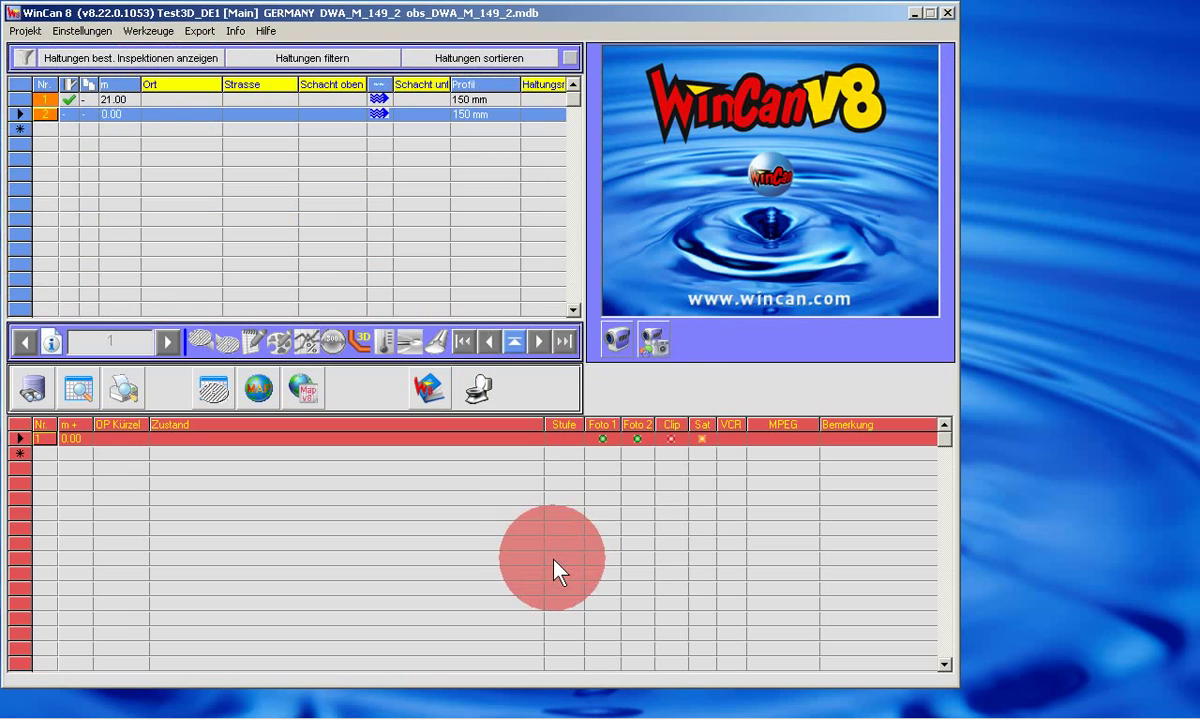
# Record the Rohranfang (BCDXP) observation at distance 0.00 for the new section.
pyautogui.click(228, 452)
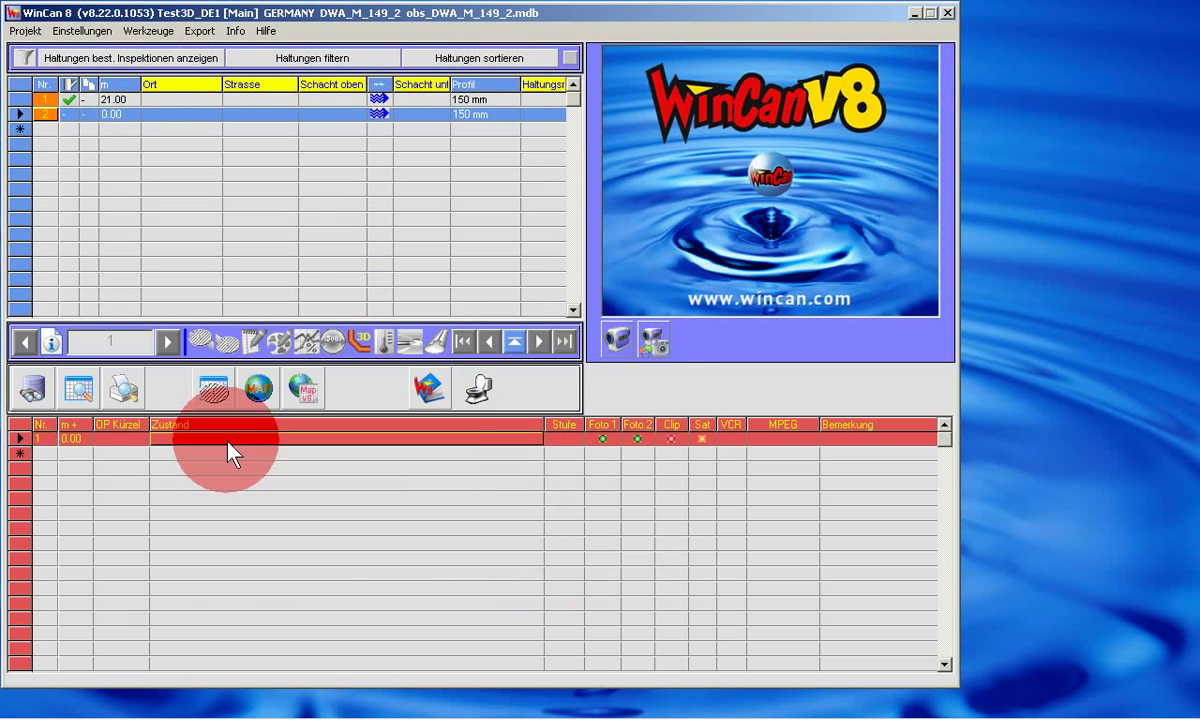
pyautogui.click(130, 385)
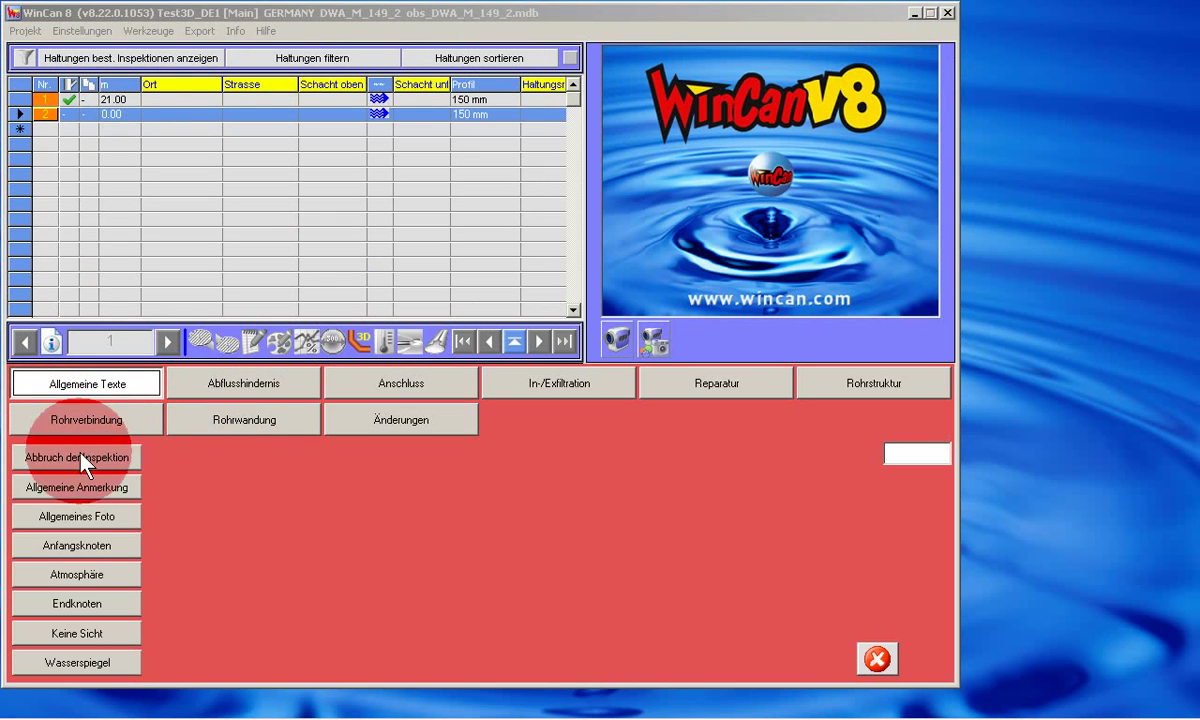
pyautogui.click(78, 545)
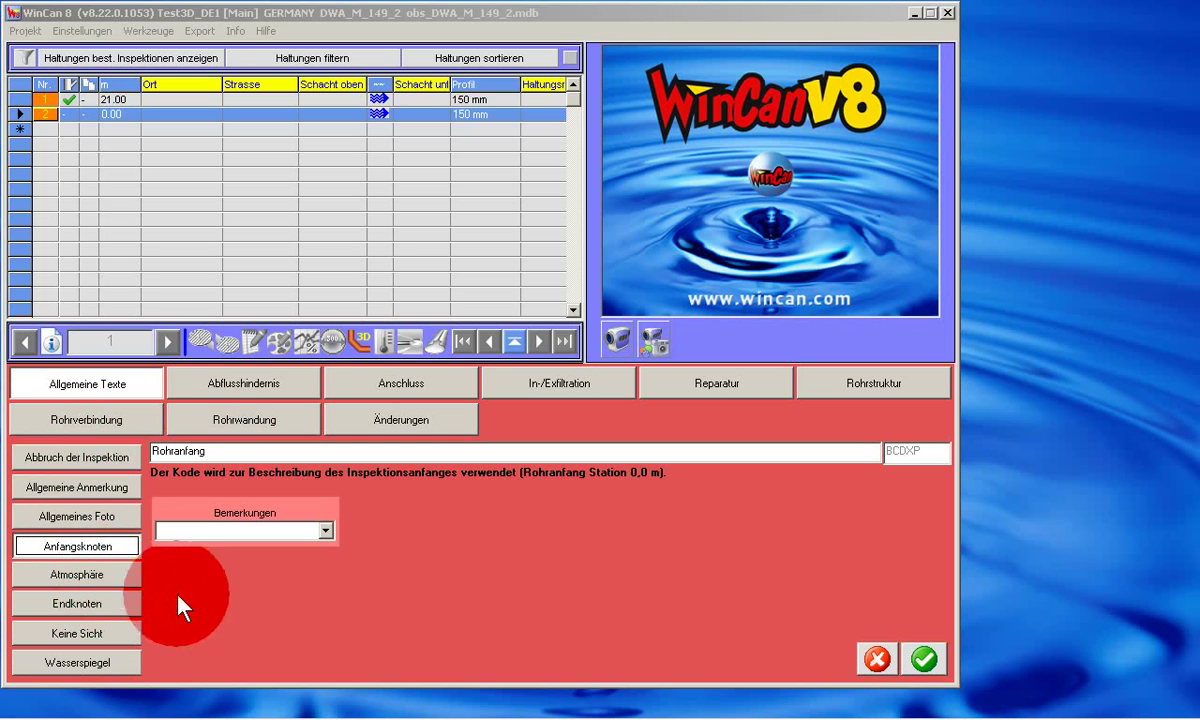
pyautogui.click(920, 660)
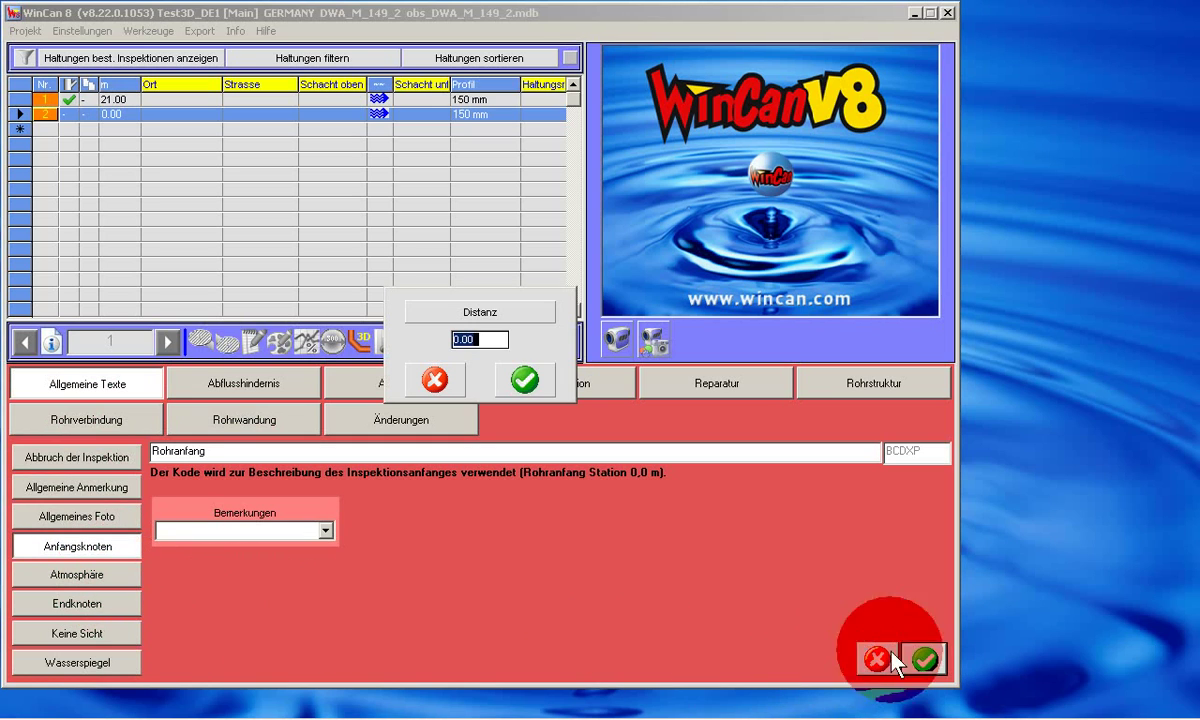
pyautogui.click(525, 382)
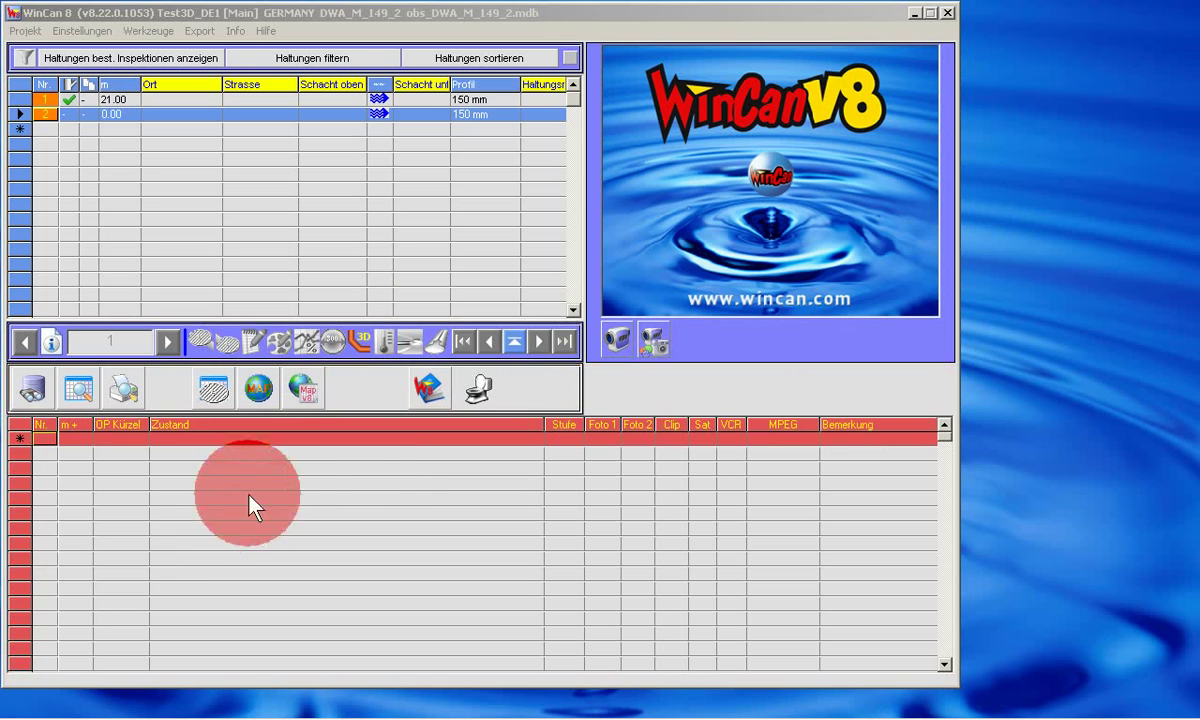
# Record the Rohrende (BCEXP) observation at distance 10.00.
pyautogui.click(160, 465)
pyautogui.click(100, 383)
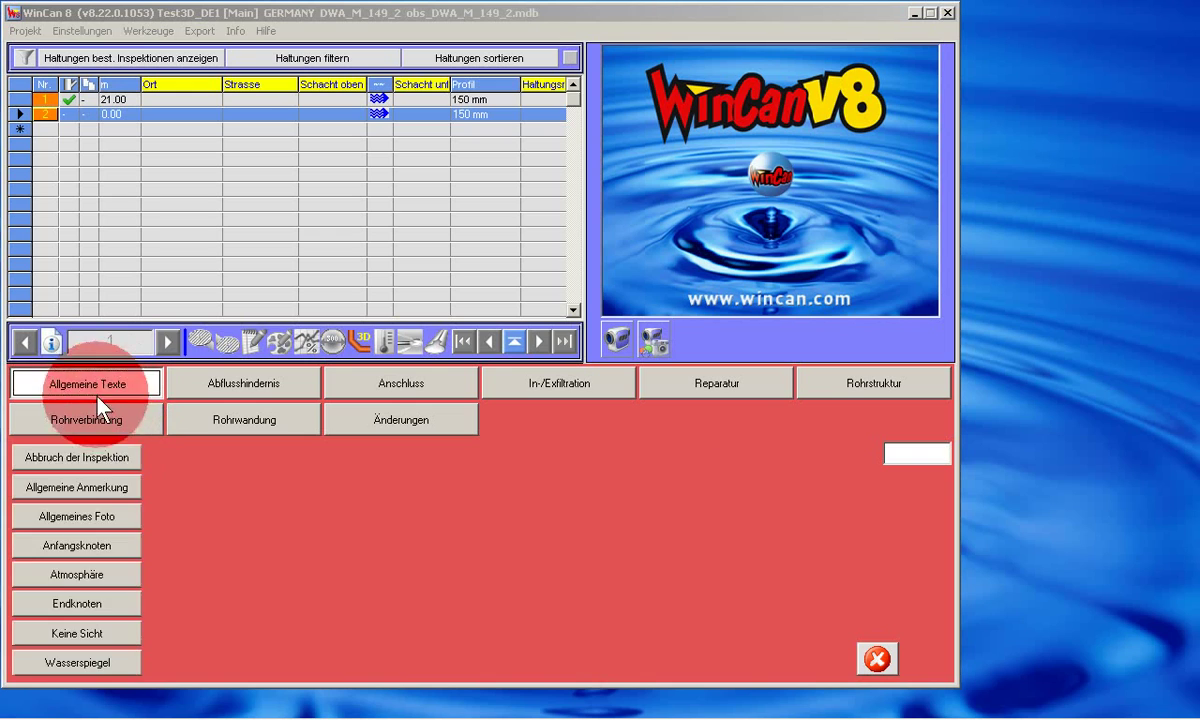
pyautogui.click(85, 600)
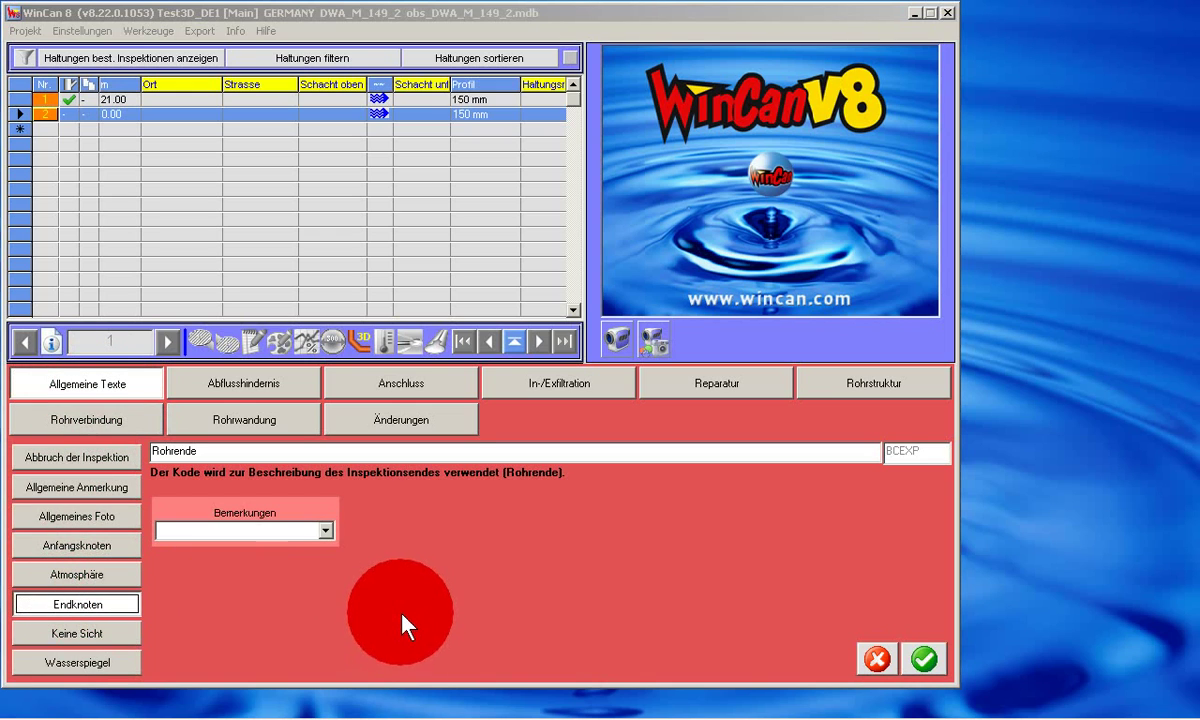
pyautogui.click(924, 660)
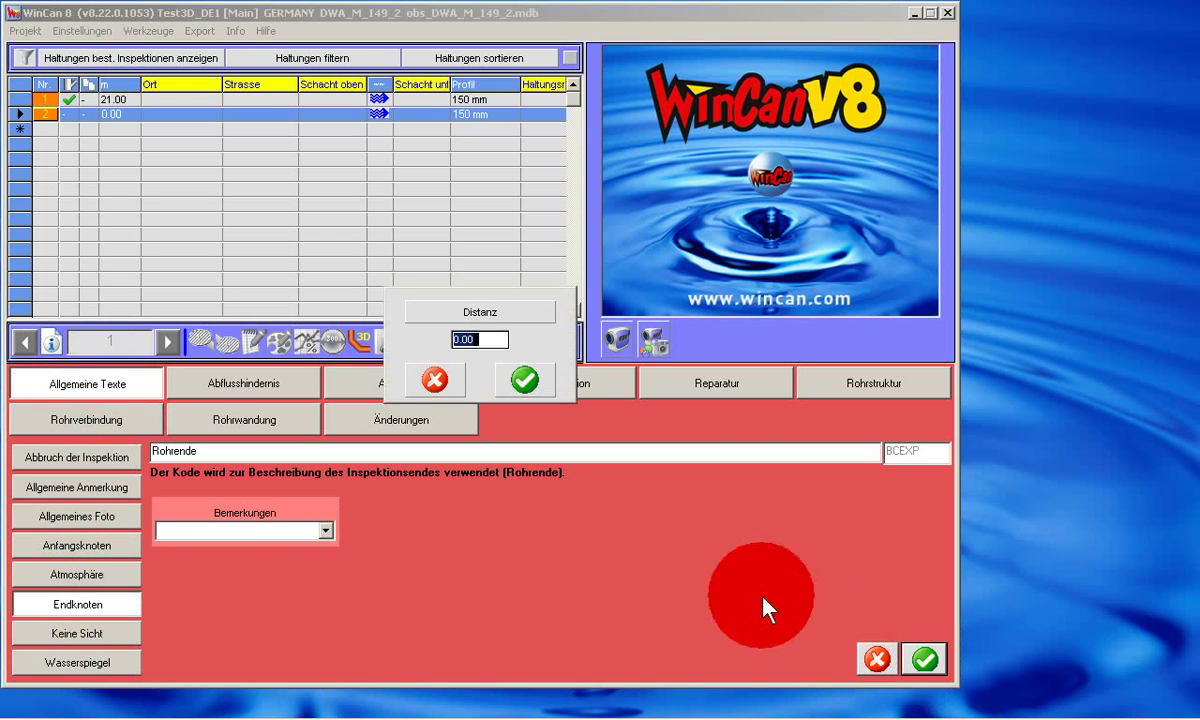
pyautogui.write('10')
pyautogui.press('Return')
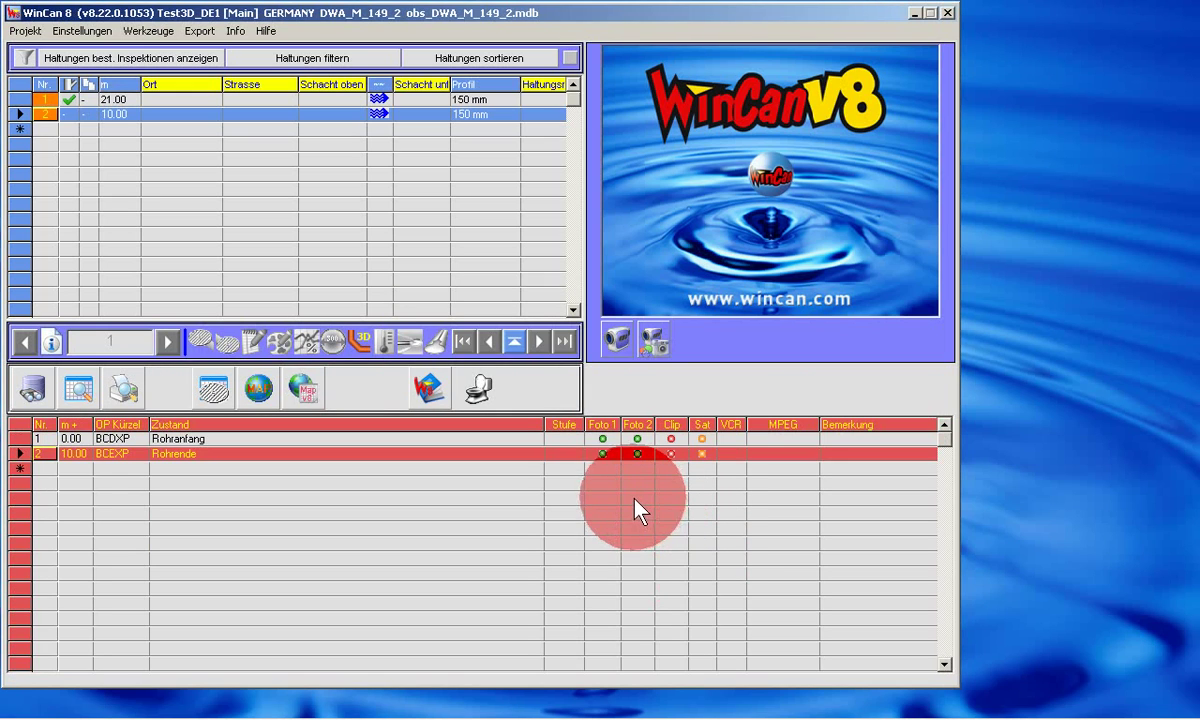
# Show section 2's pipe in WinCan3D from its Rohranfang observation, zoomed in on the pipe start.
pyautogui.click(359, 345)
pyautogui.click(598, 390)
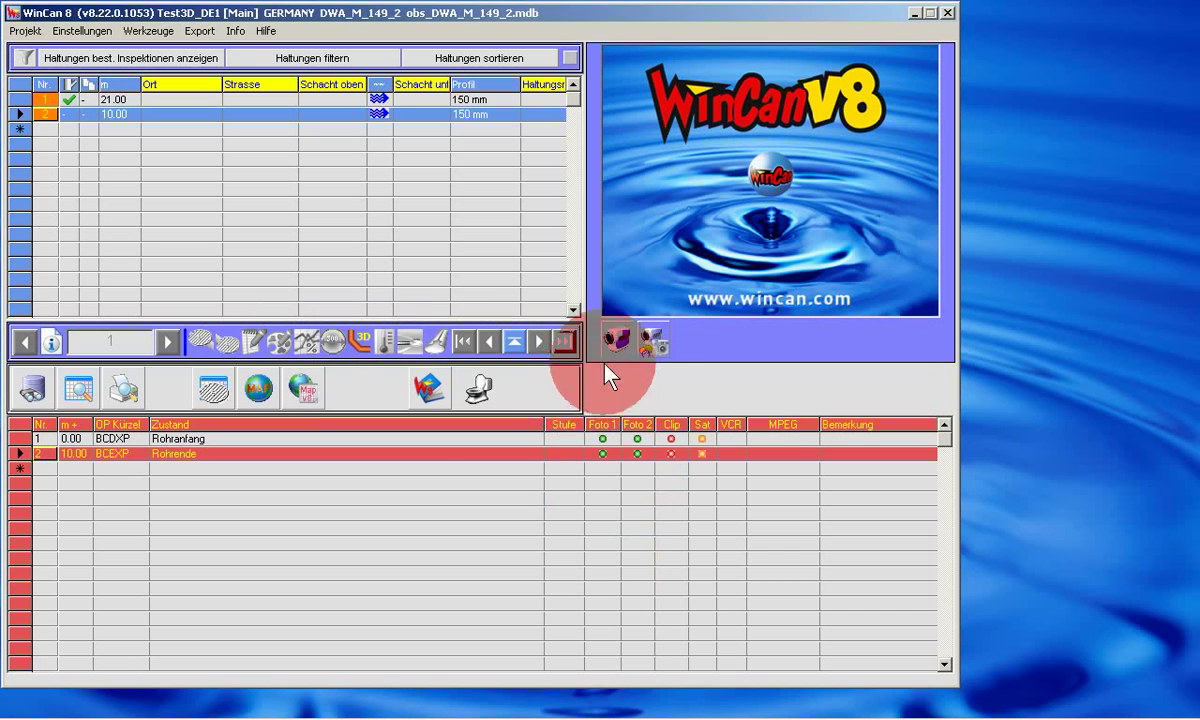
pyautogui.click(508, 438)
pyautogui.click(359, 341)
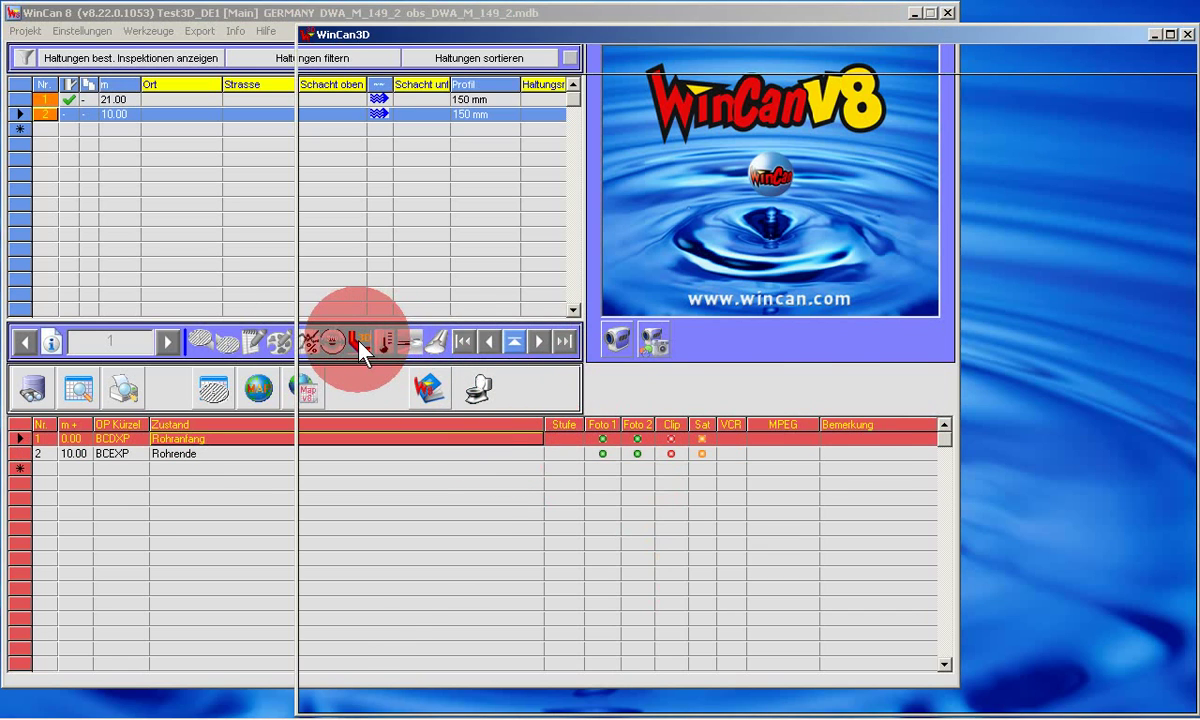
pyautogui.scroll(3, 702, 442)
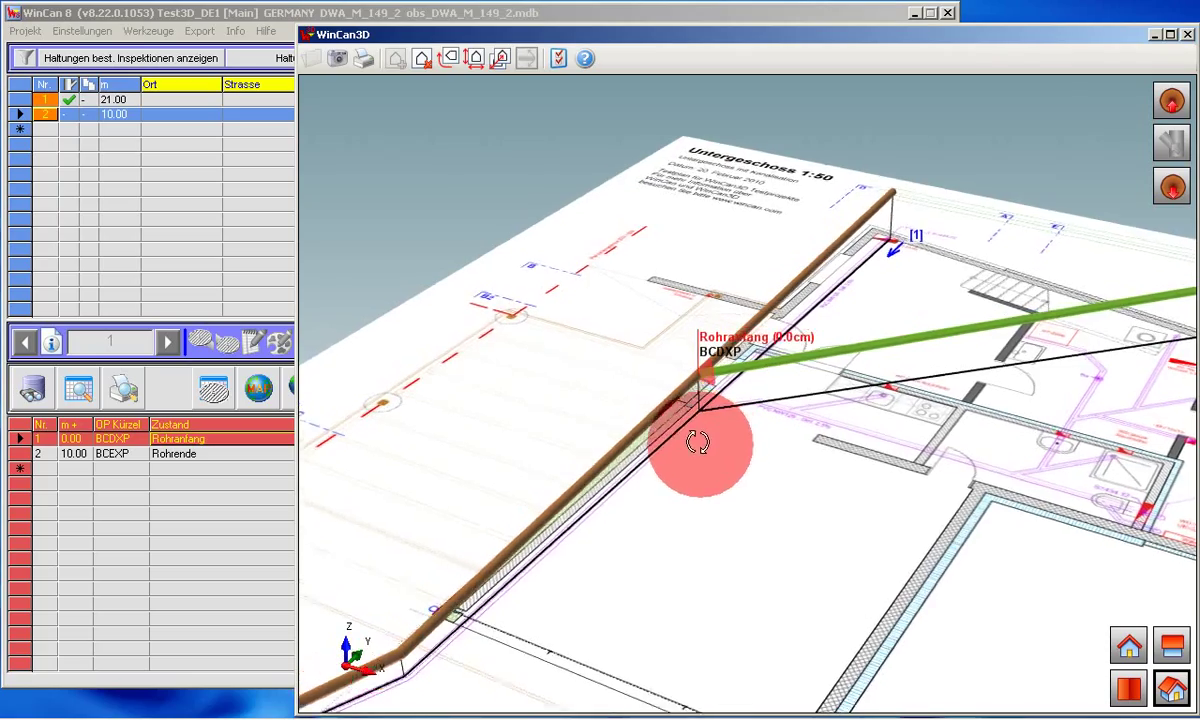
pyautogui.moveTo(691, 436); pyautogui.dragTo(573, 428)
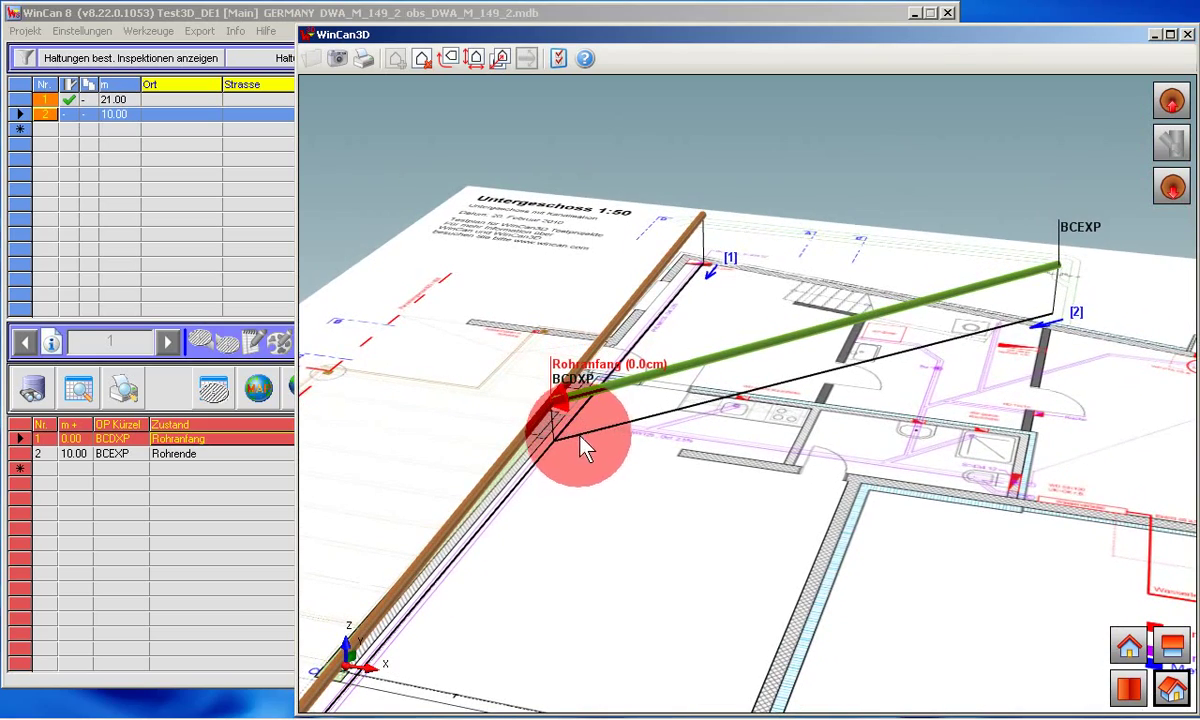
pyautogui.scroll(3, 612, 418)
pyautogui.scroll(2, 612, 436)
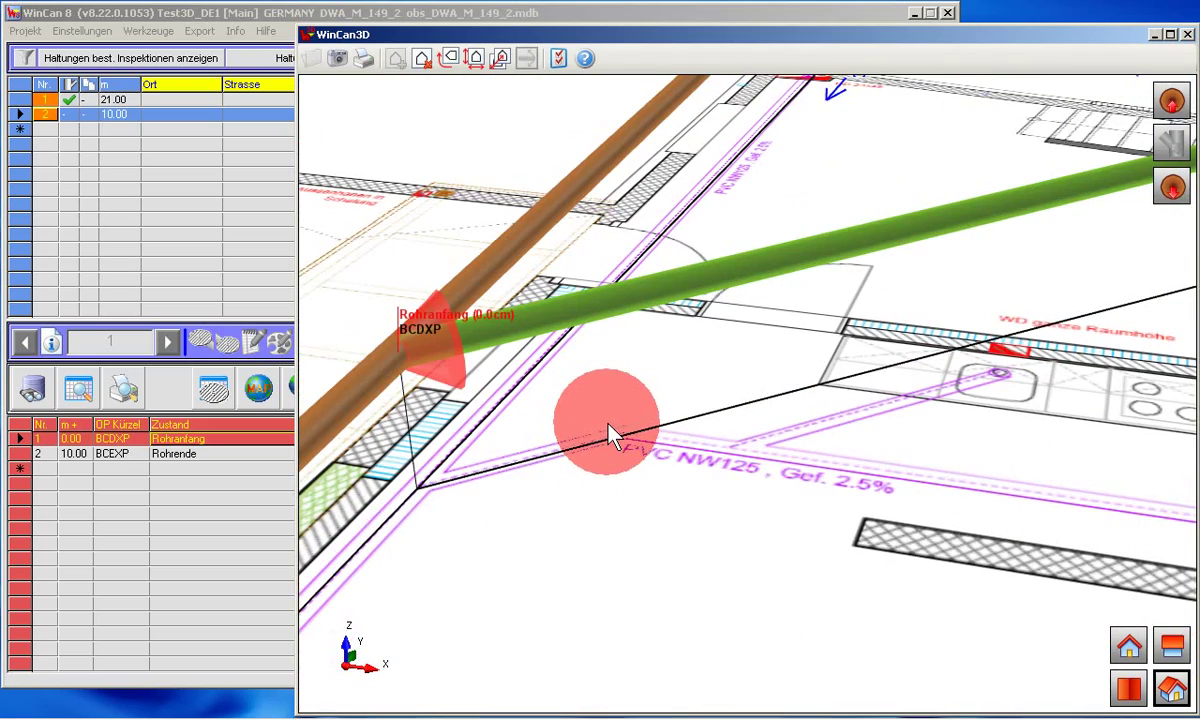
pyautogui.scroll(-5, 612, 436)
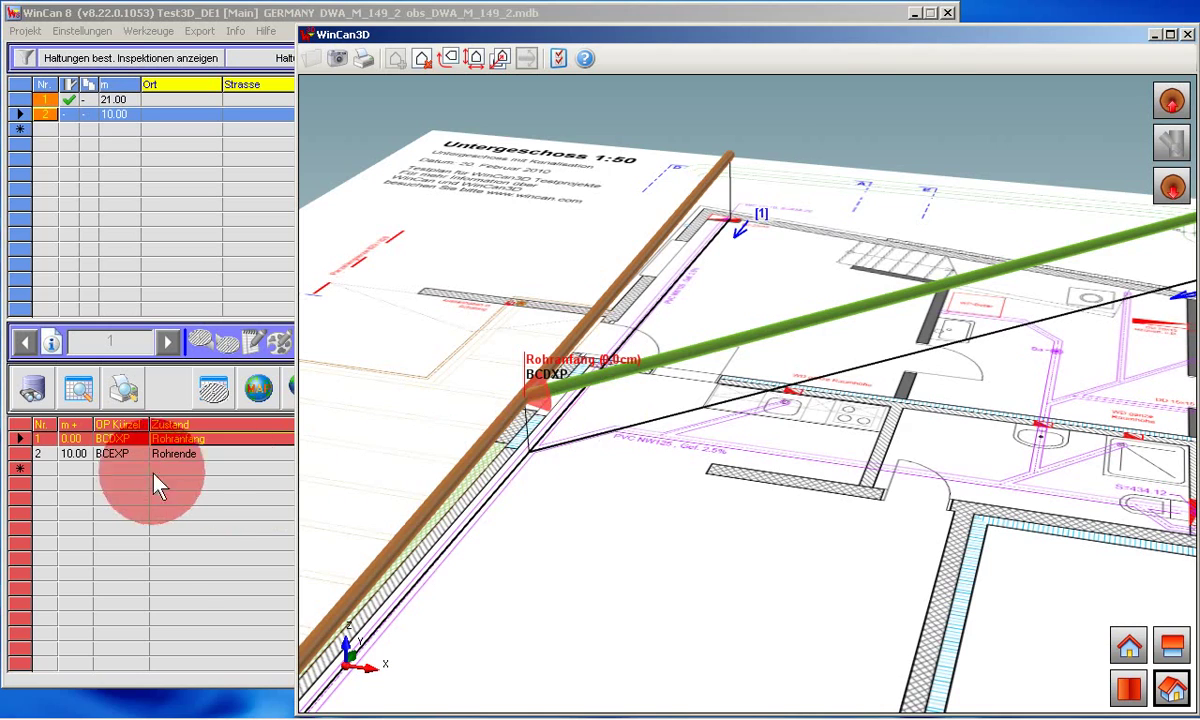
pyautogui.click(153, 478)
# Add a Krümmung der Leitung nach rechts (BCCBY) observation of 45° at 1.00 m.
pyautogui.click(170, 468)
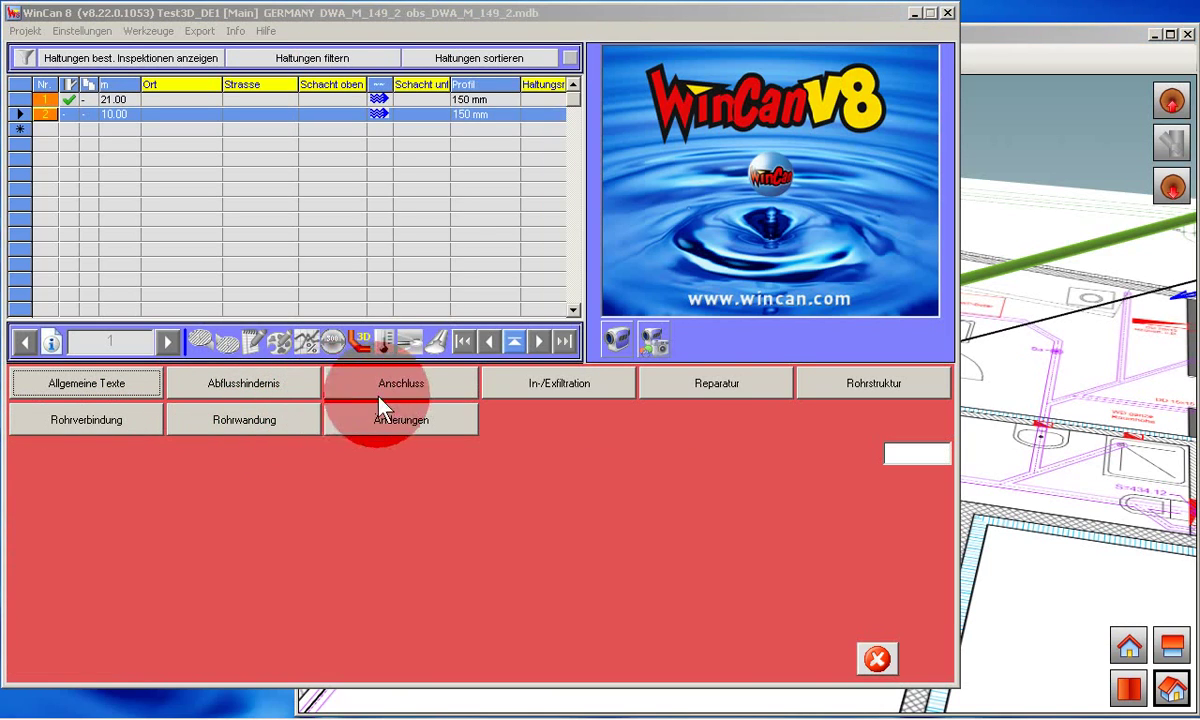
pyautogui.click(805, 388)
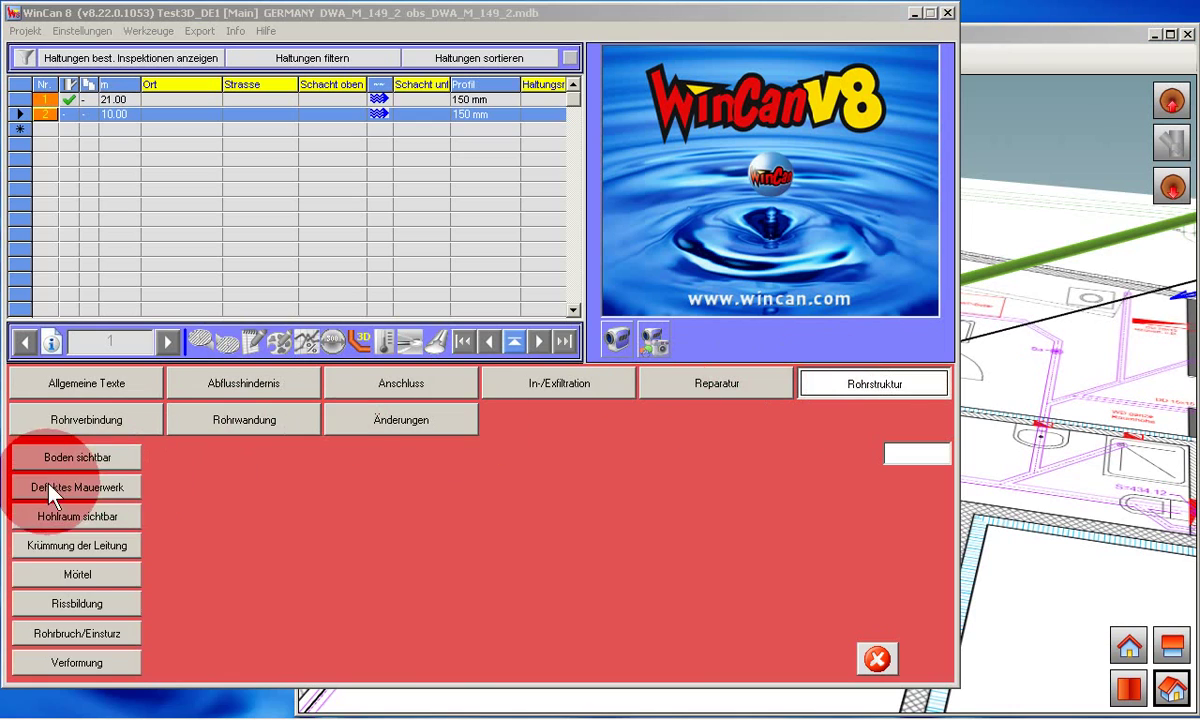
pyautogui.click(30, 550)
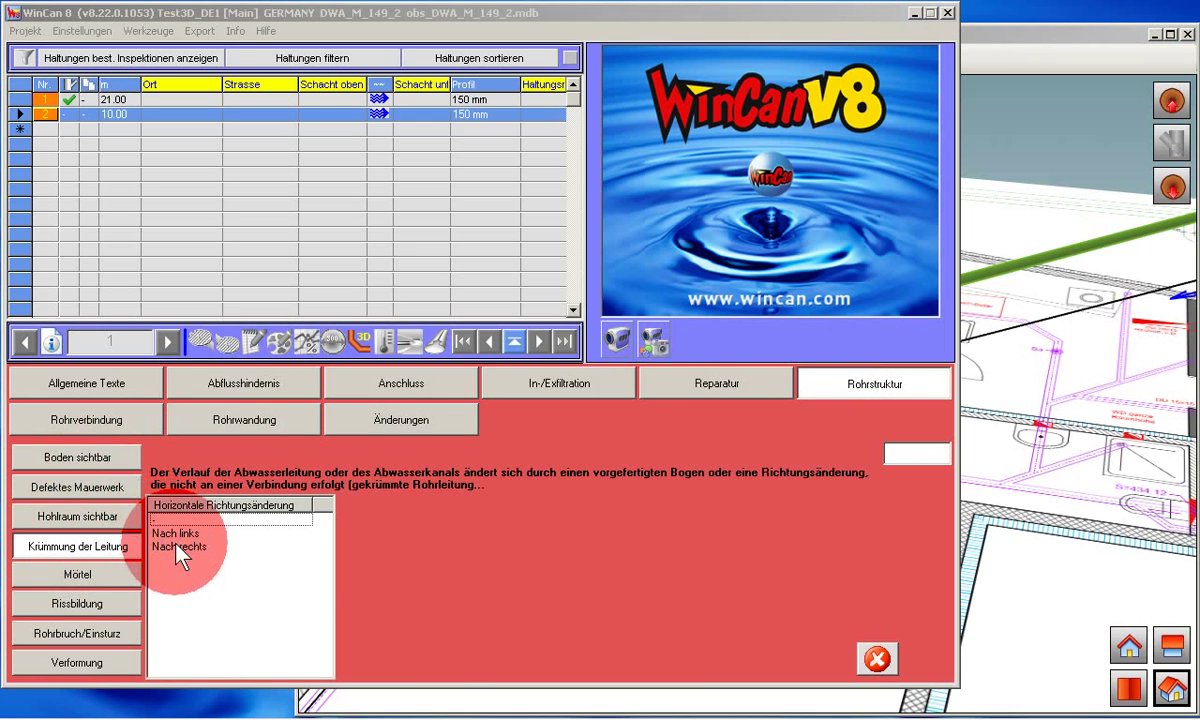
pyautogui.click(178, 547)
pyautogui.click(385, 530)
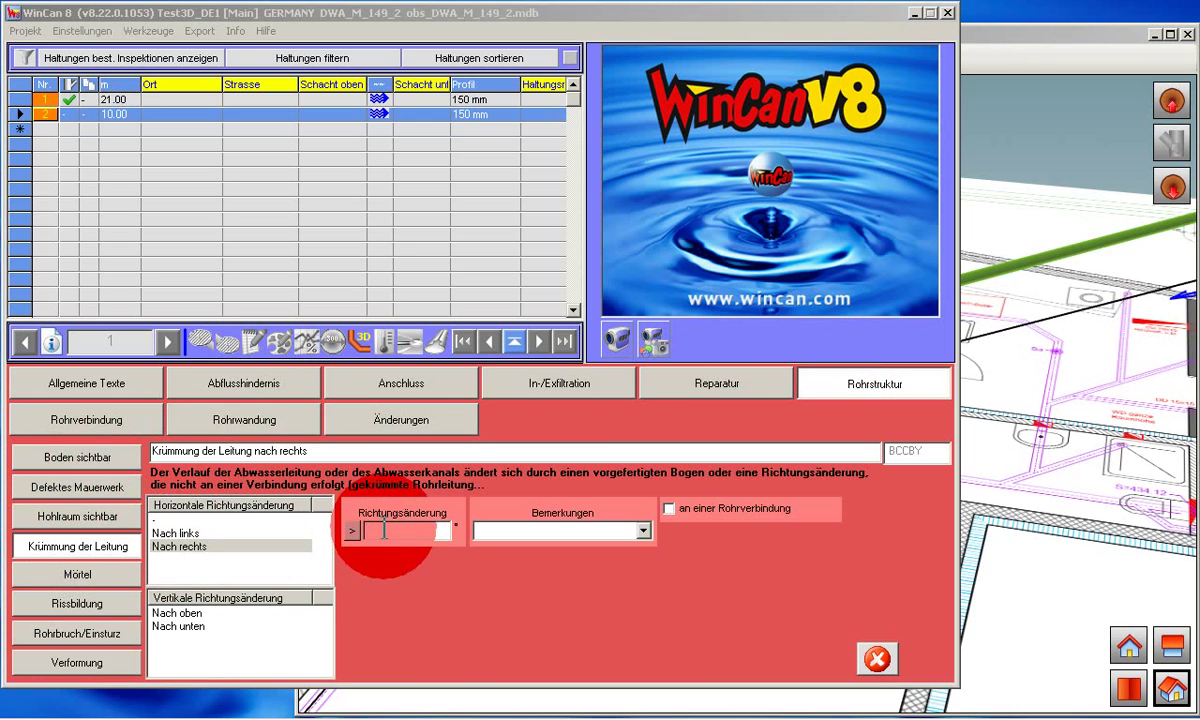
pyautogui.write('45')
pyautogui.click(924, 658)
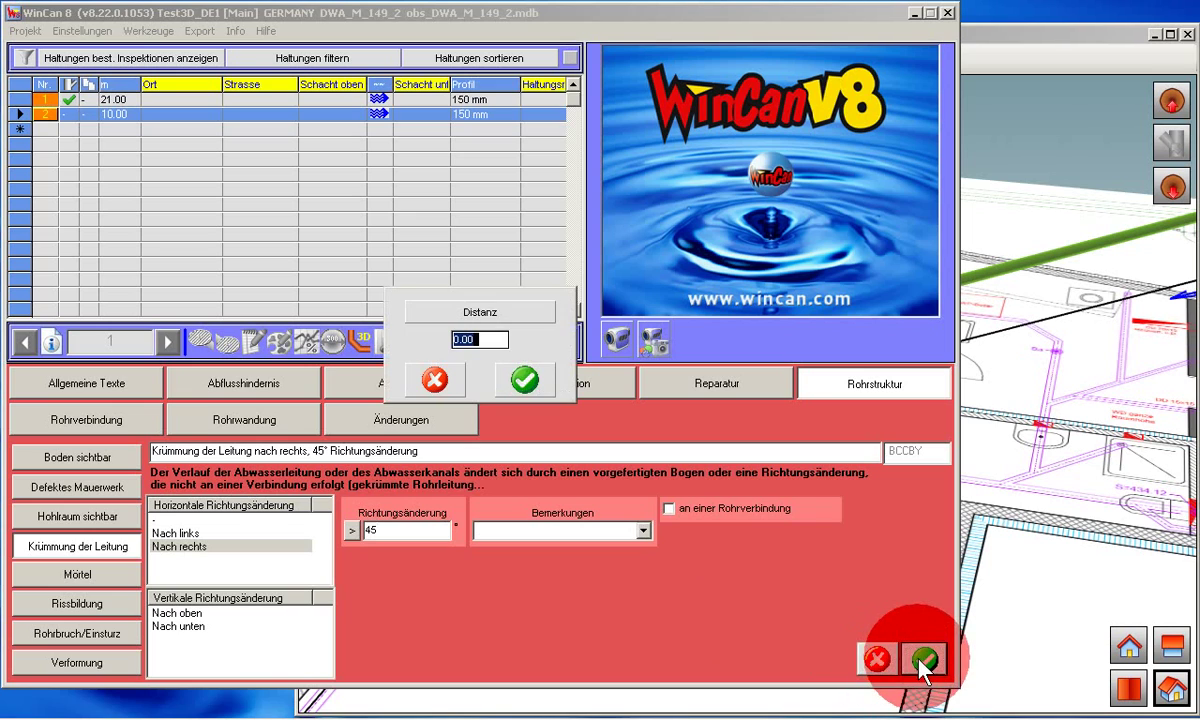
pyautogui.write('1')
pyautogui.click(521, 396)
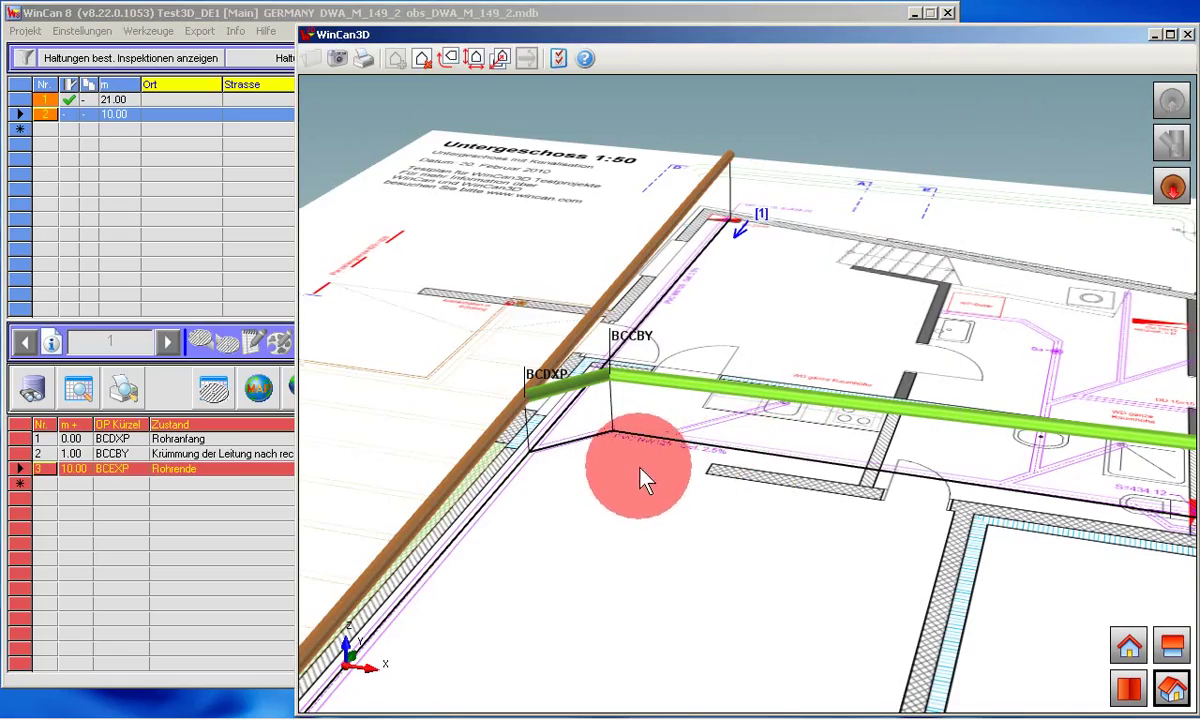
# Check the bend in the 3D plan, then close the plan view.
pyautogui.moveTo(643, 482)
pyautogui.mouseDown()
pyautogui.moveTo(747, 482)
pyautogui.moveTo(715, 492)
pyautogui.moveTo(646, 479)
pyautogui.moveTo(702, 490)
pyautogui.moveTo(748, 479)
pyautogui.moveTo(702, 490)
pyautogui.moveTo(645, 480)
pyautogui.mouseUp()
pyautogui.scroll(-2, 645, 480)
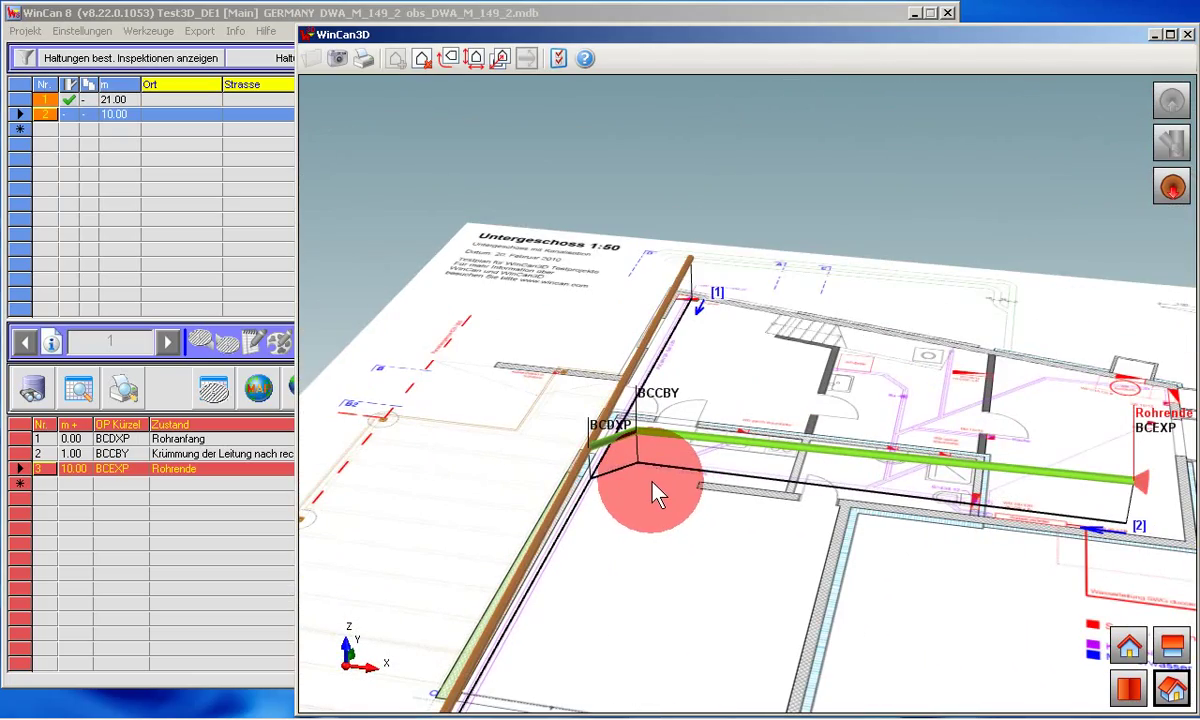
pyautogui.click(1187, 36)
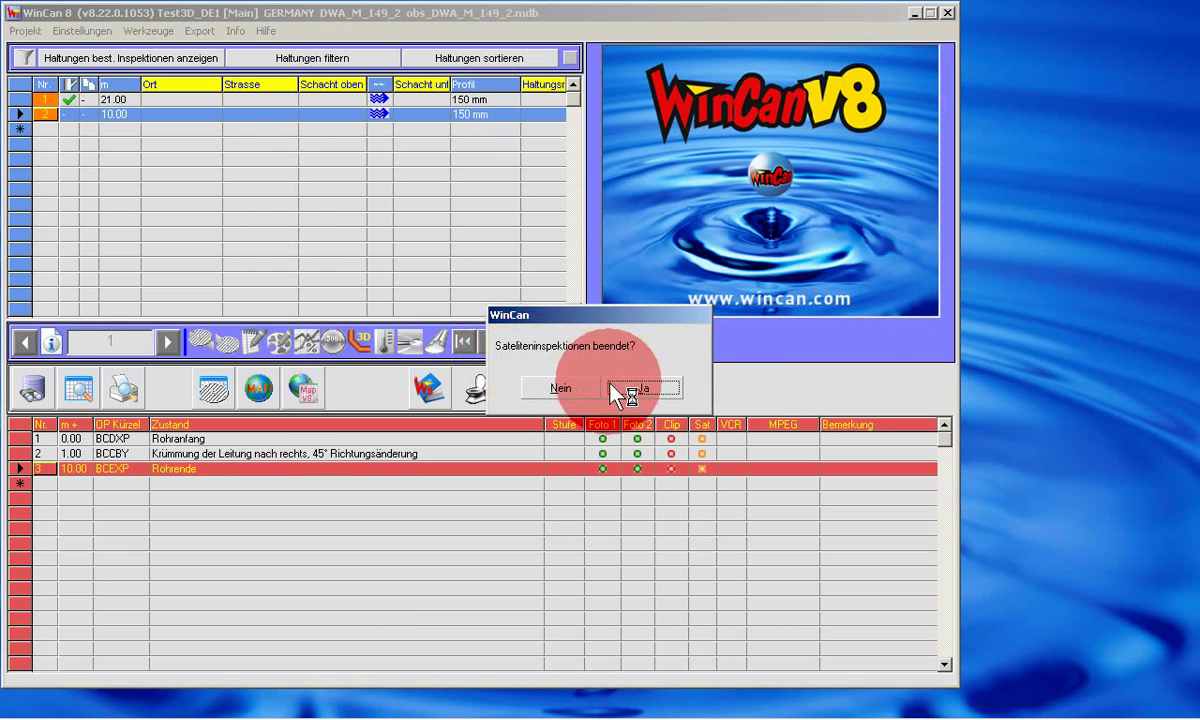
# Confirm satellite inspections are finished, then set section 1's Insp.Richtung to In Fliessrichtung and save.
pyautogui.click(611, 386)
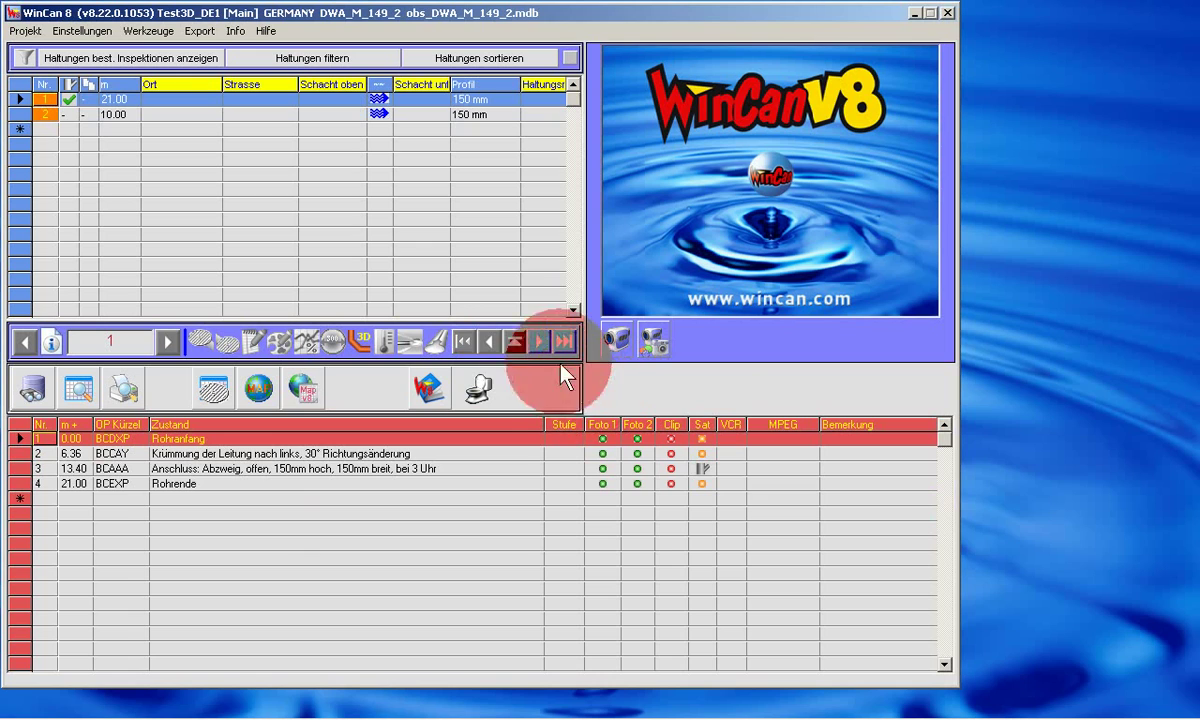
pyautogui.doubleClick(44, 101)
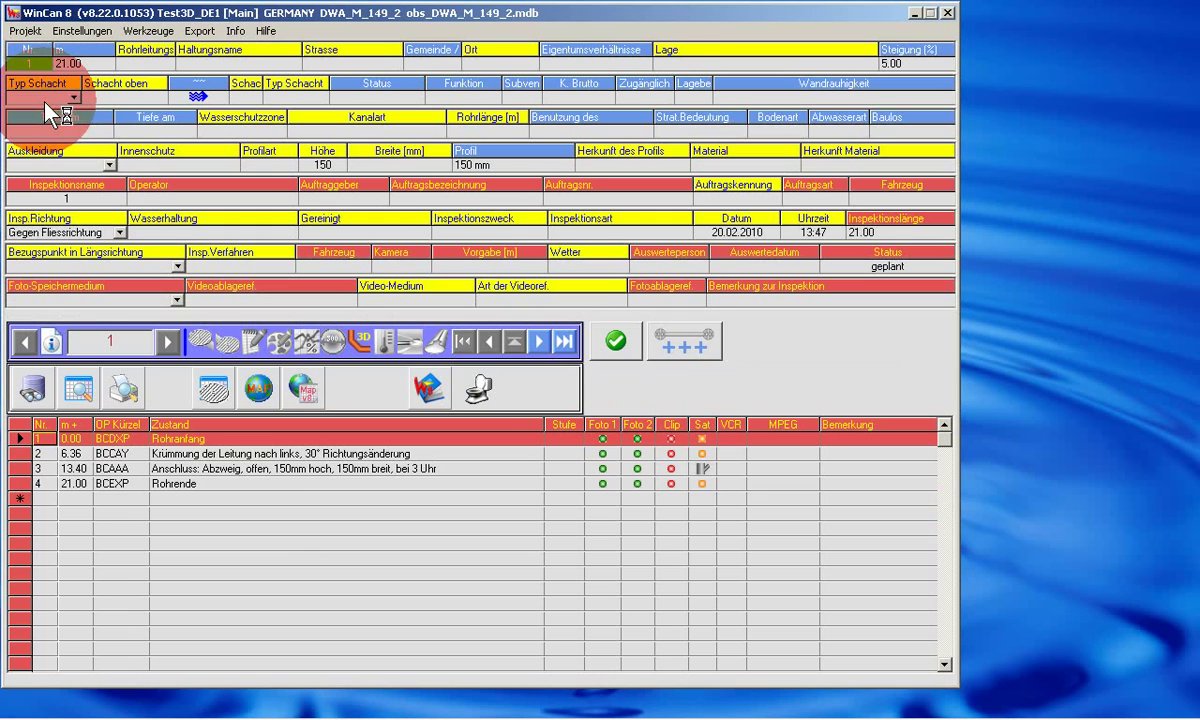
pyautogui.click(120, 230)
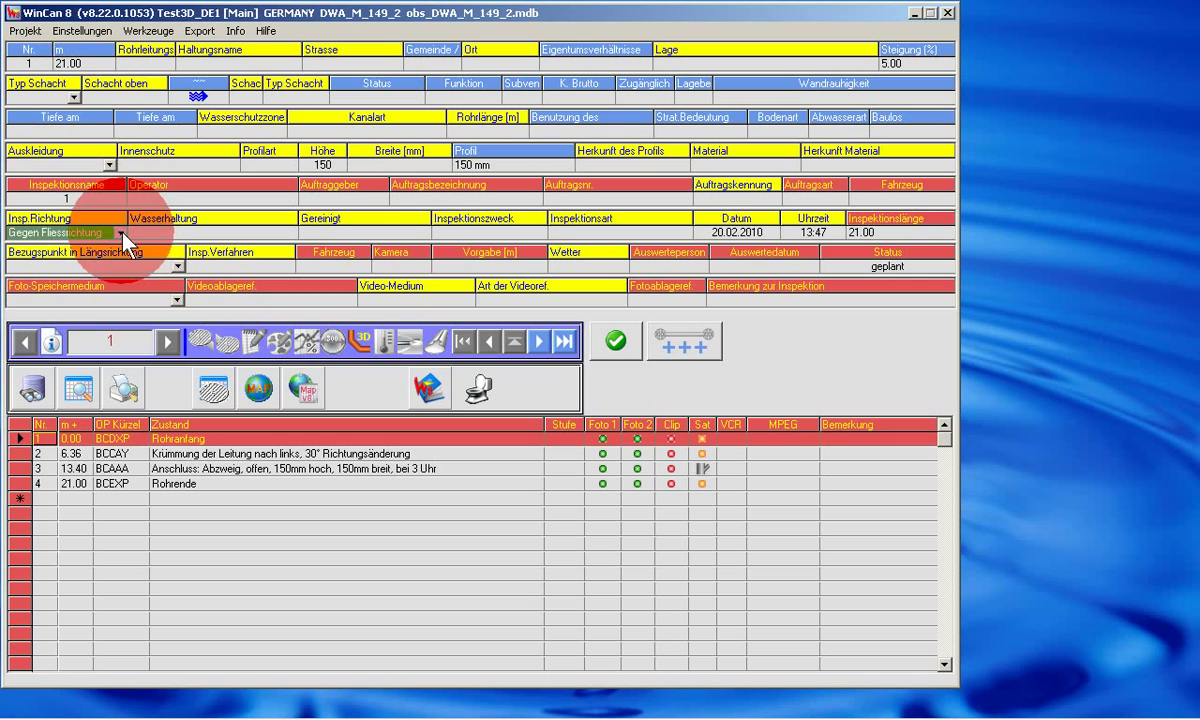
pyautogui.click(120, 232)
pyautogui.click(92, 245)
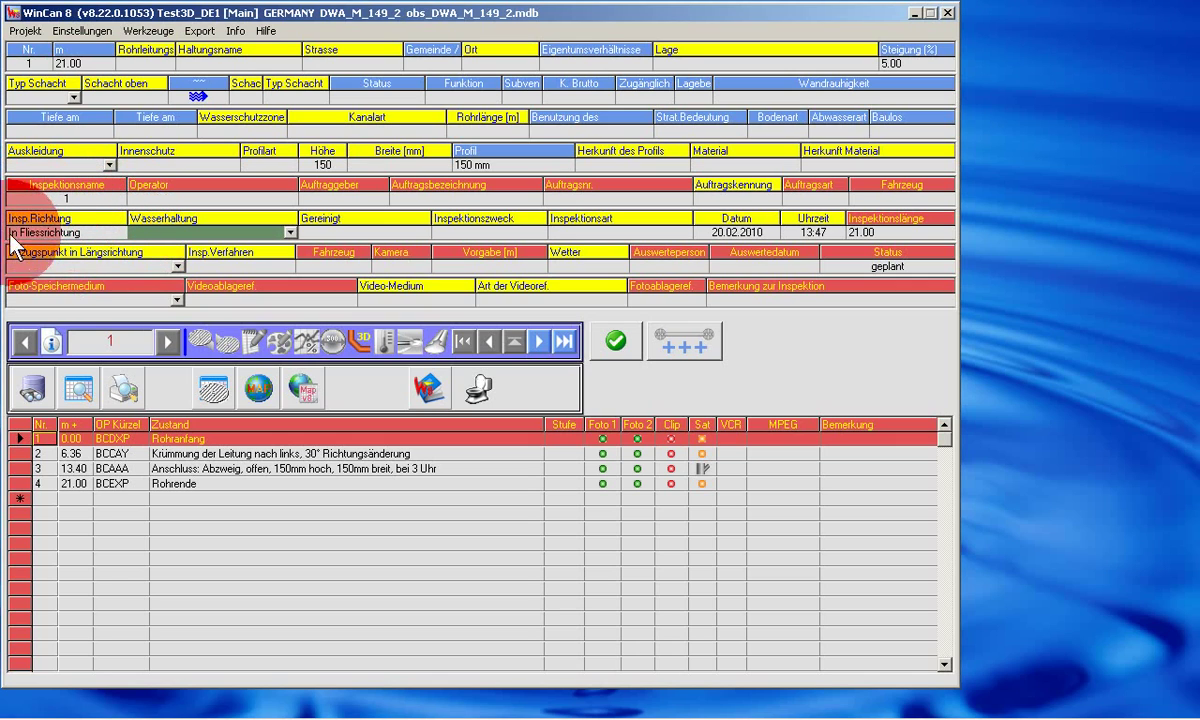
pyautogui.click(82, 253)
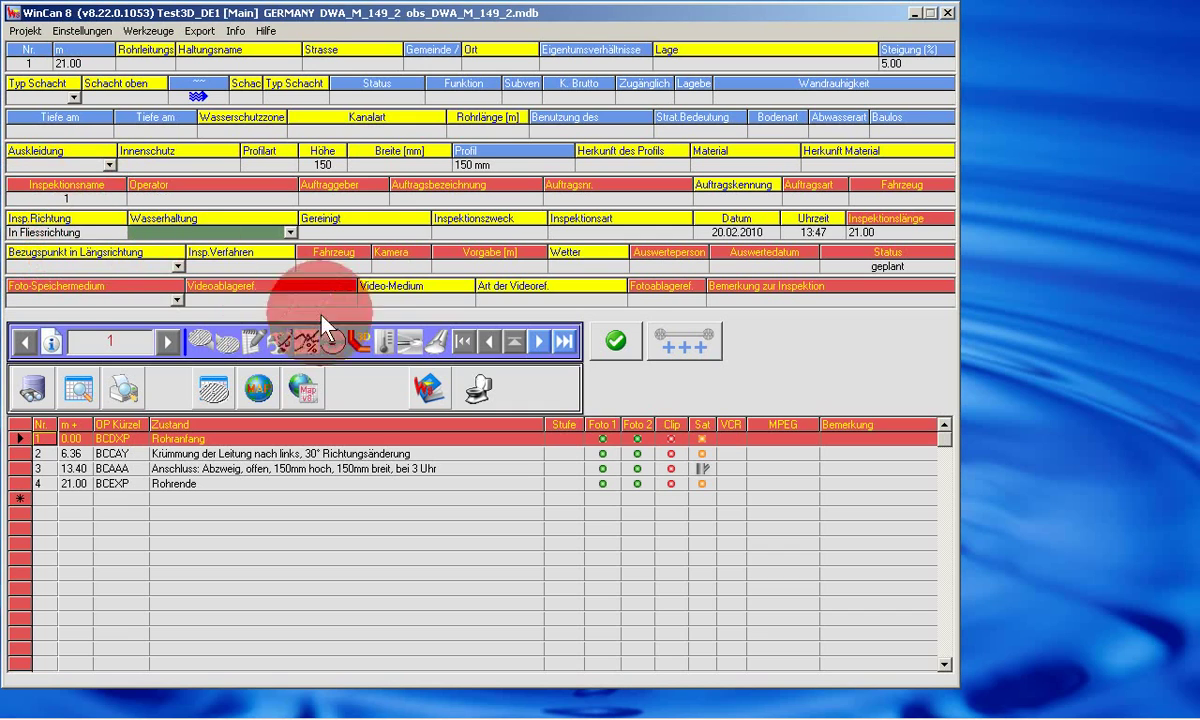
pyautogui.click(616, 341)
pyautogui.click(628, 567)
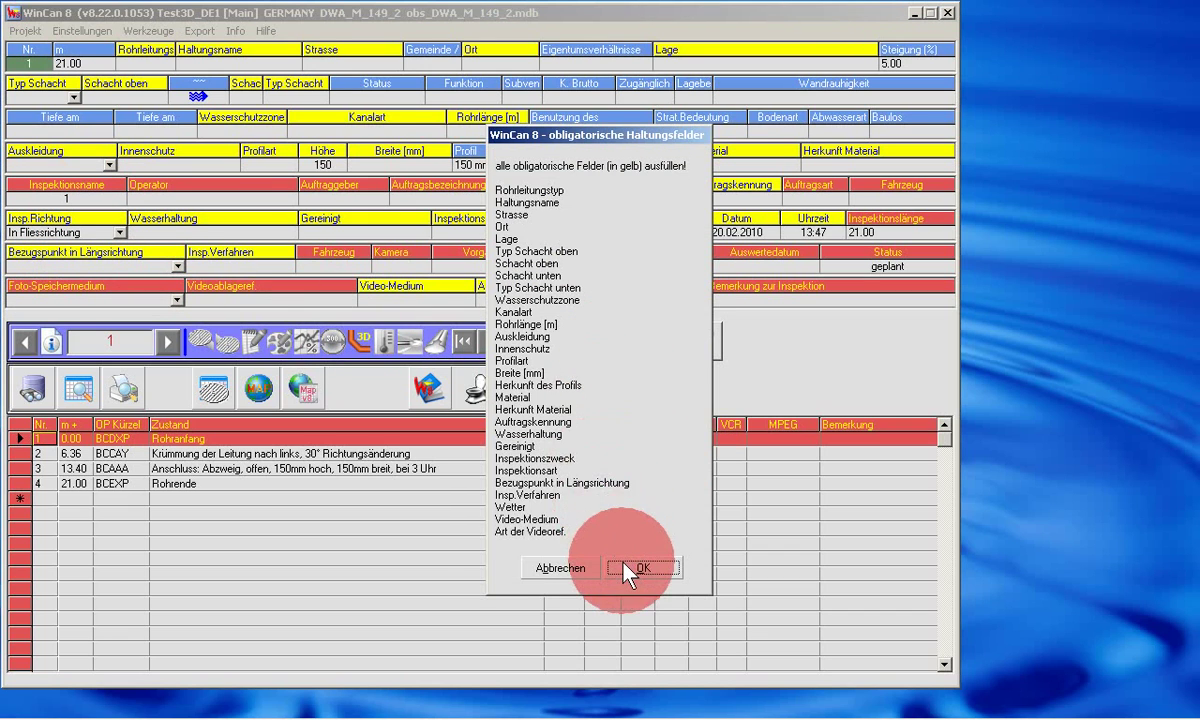
# Save section 1's form and zoom in on the pipe network in 3D.
pyautogui.click(592, 338)
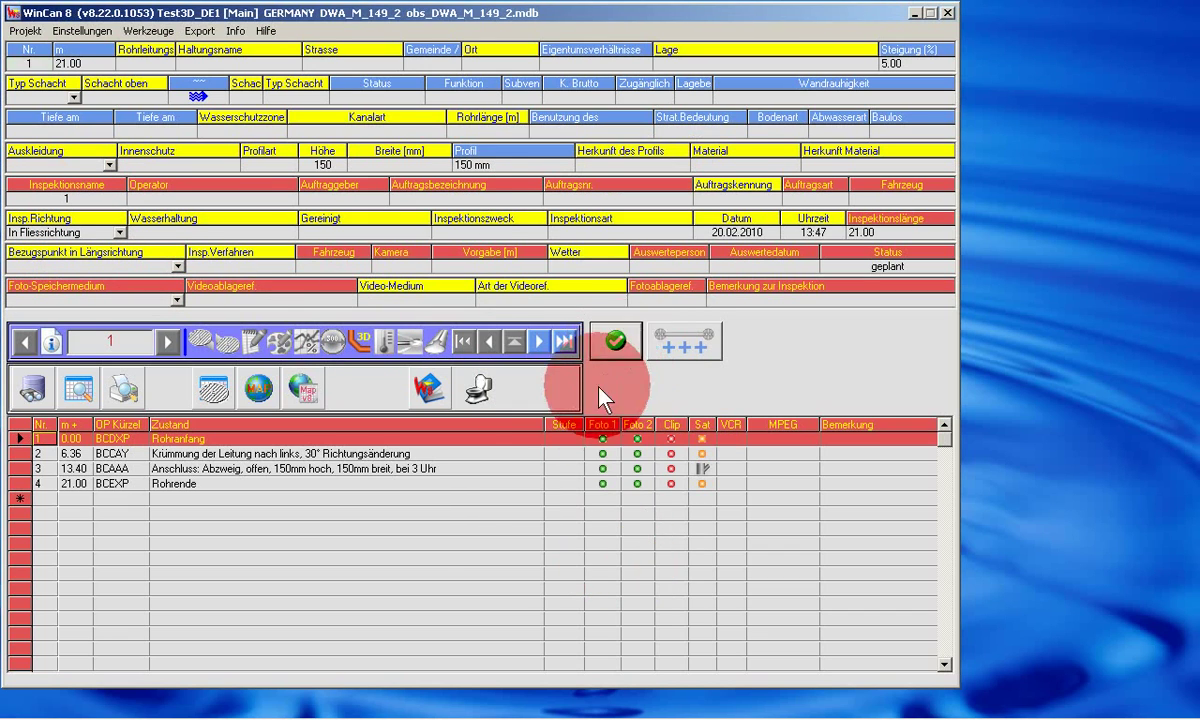
pyautogui.click(571, 577)
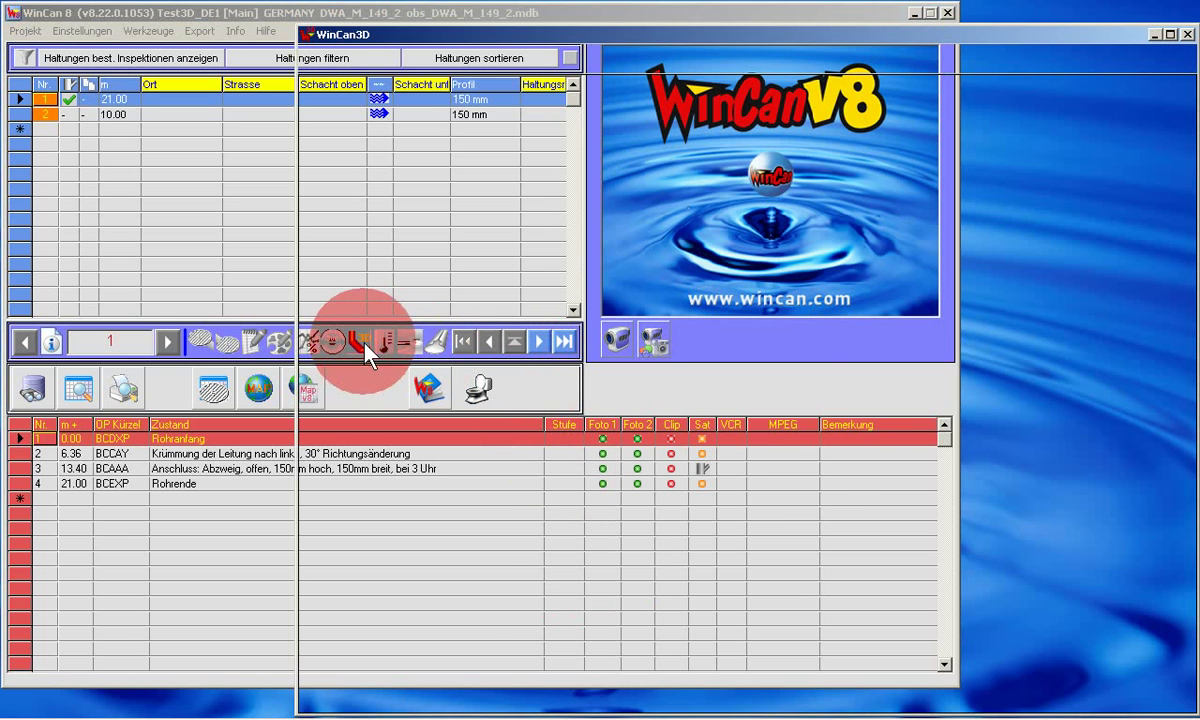
pyautogui.scroll(-5, 637, 402)
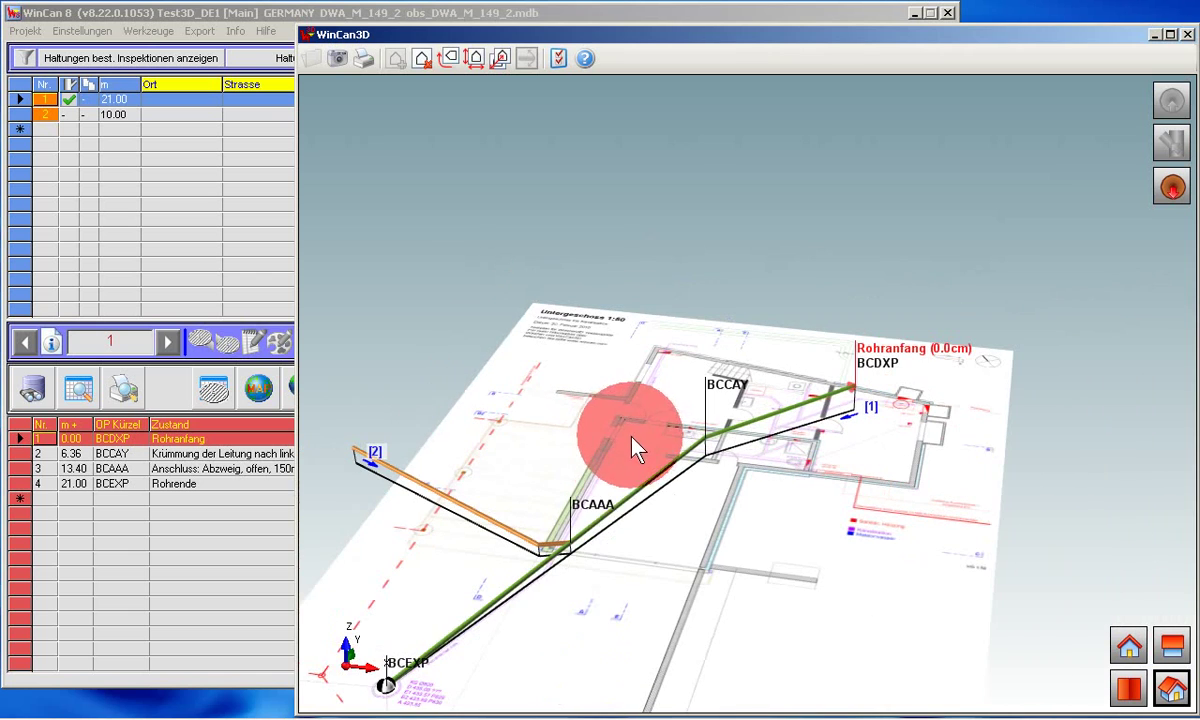
pyautogui.moveTo(634, 505)
pyautogui.mouseDown()
pyautogui.moveTo(697, 463)
pyautogui.moveTo(719, 387)
pyautogui.moveTo(741, 370)
pyautogui.moveTo(737, 389)
pyautogui.mouseUp()
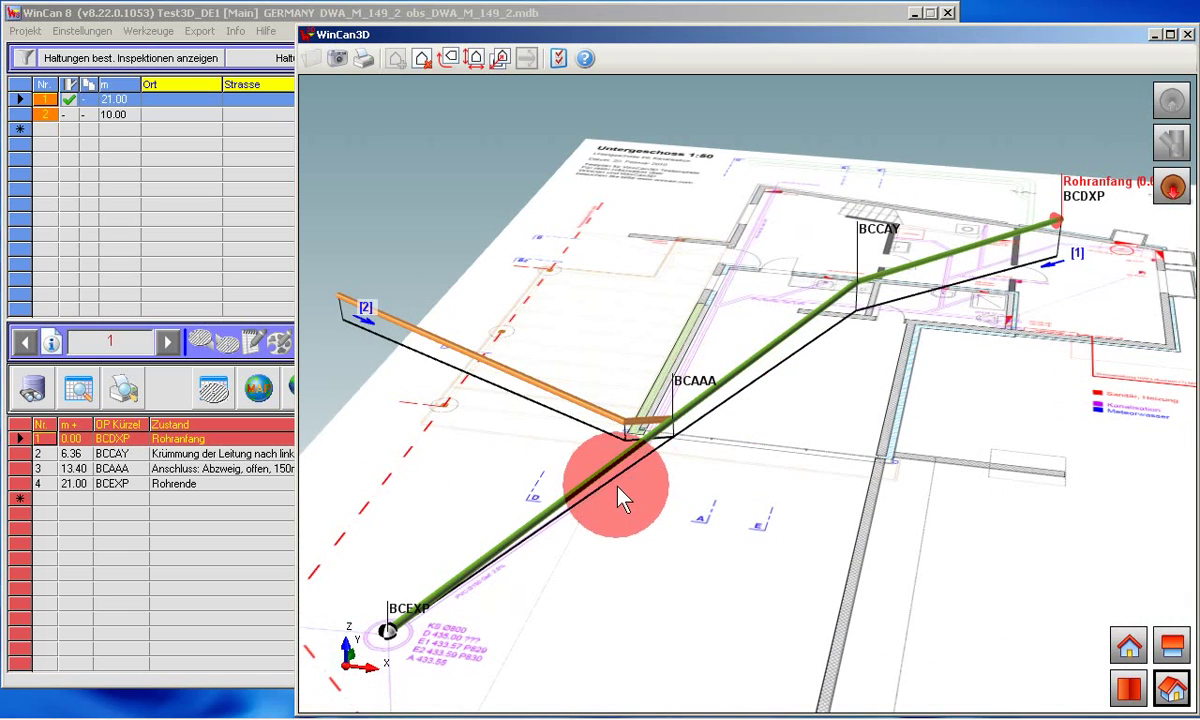
# Step through the BCCAY, BCAAA, BCCBY and Rohrende observations in 3D, then close the view.
pyautogui.click(1172, 188)
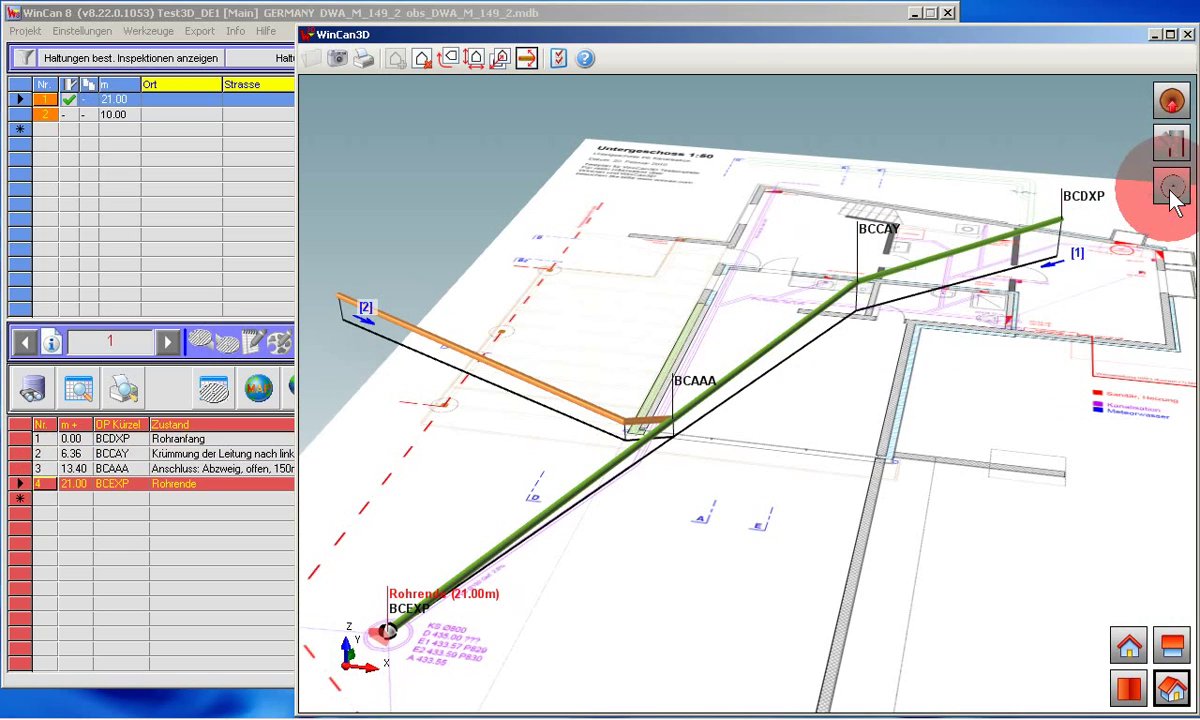
pyautogui.click(1176, 112)
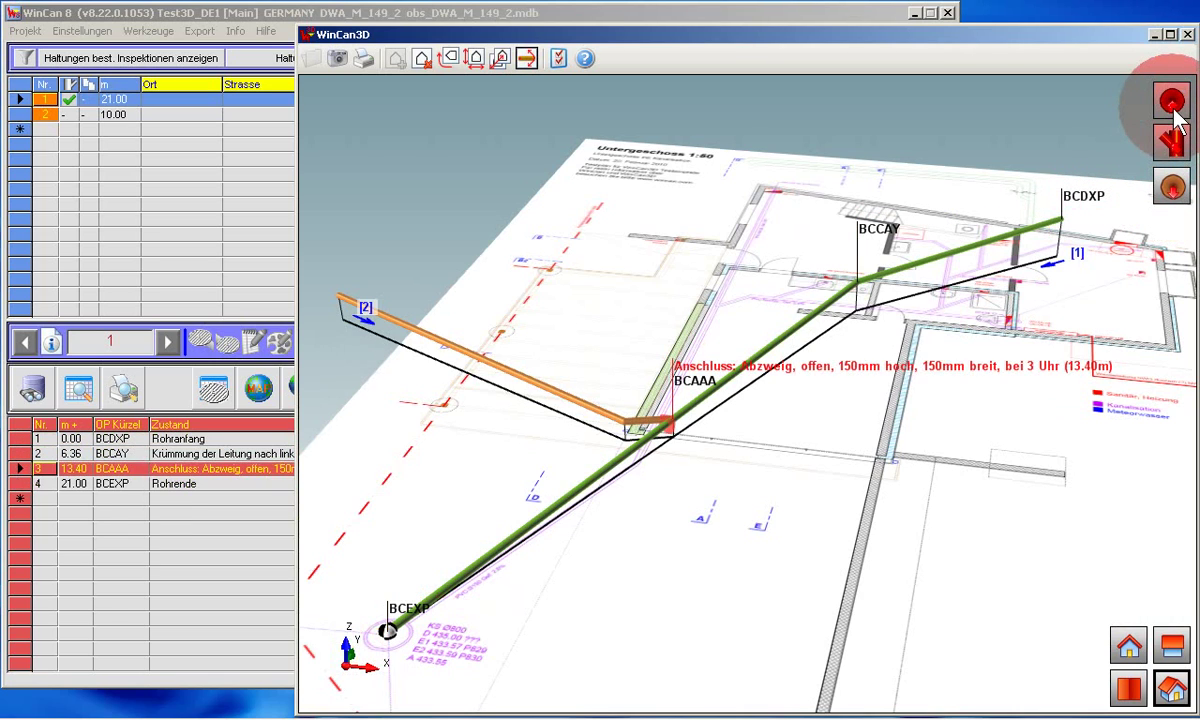
pyautogui.click(1175, 148)
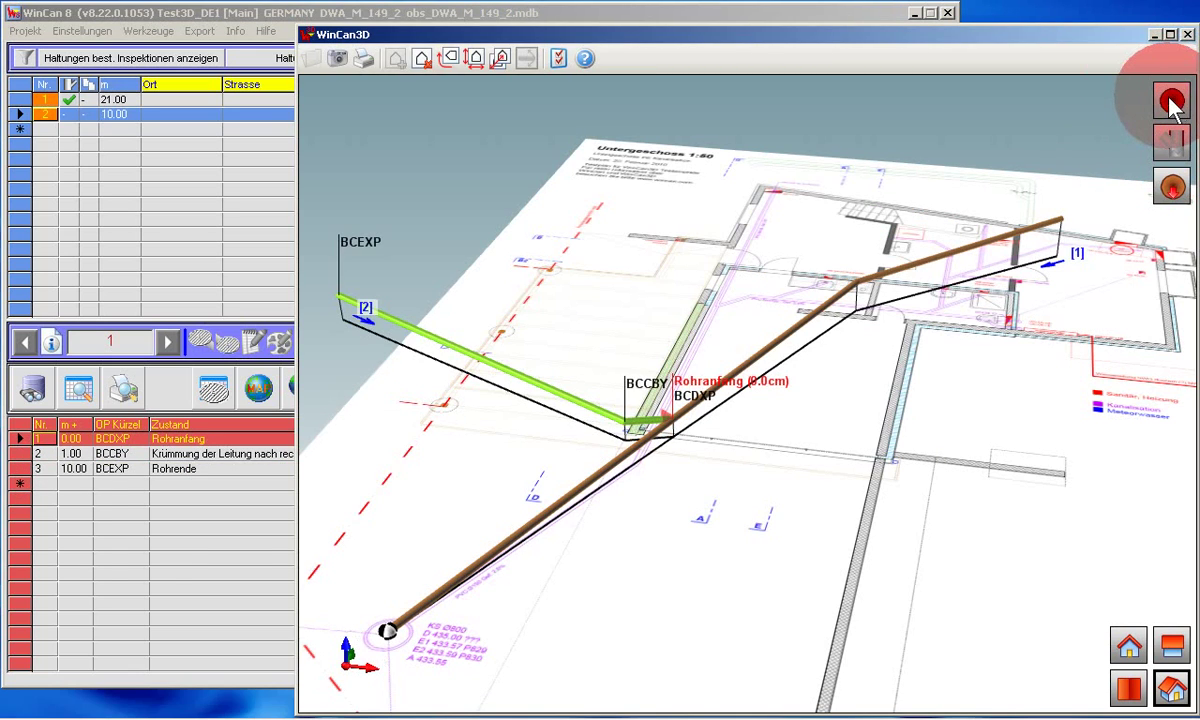
pyautogui.click(1172, 100)
pyautogui.click(1172, 102)
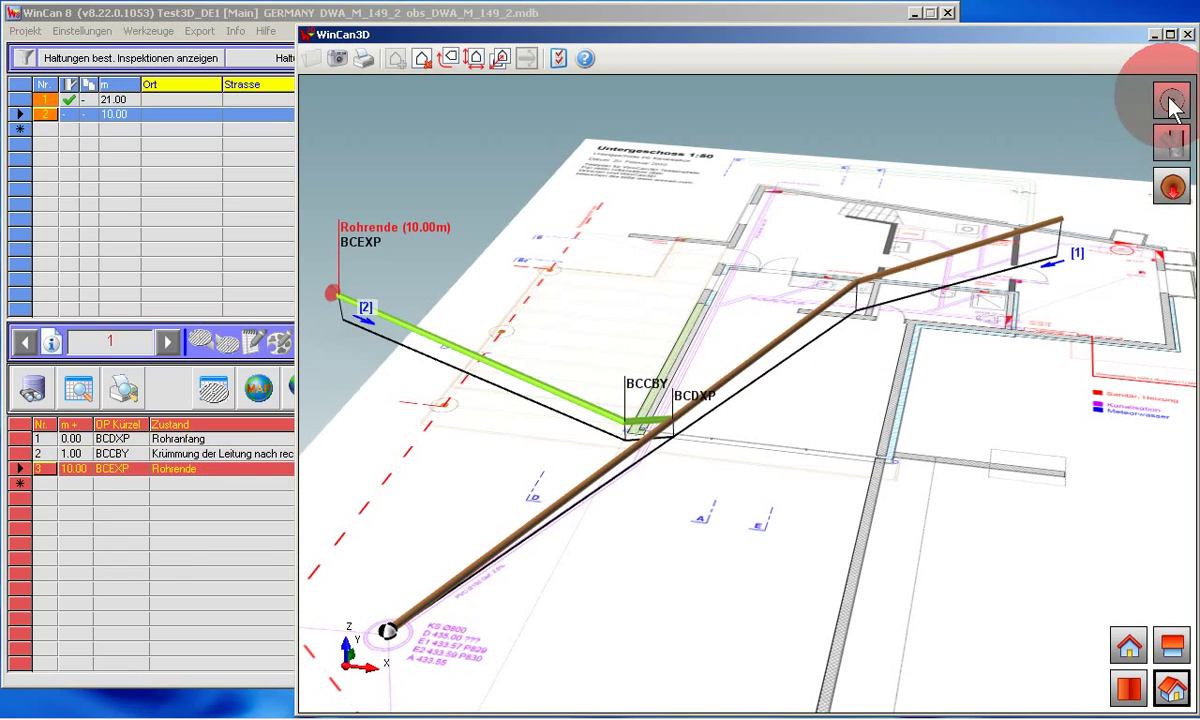
pyautogui.click(1172, 188)
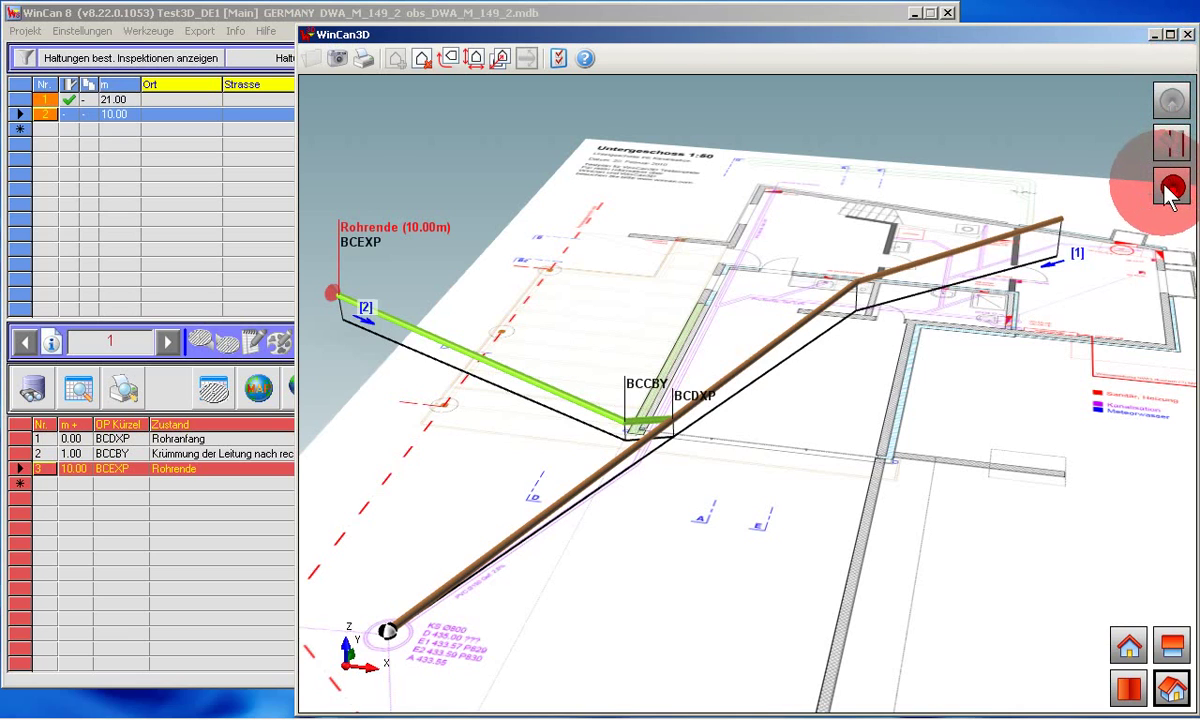
pyautogui.click(1188, 35)
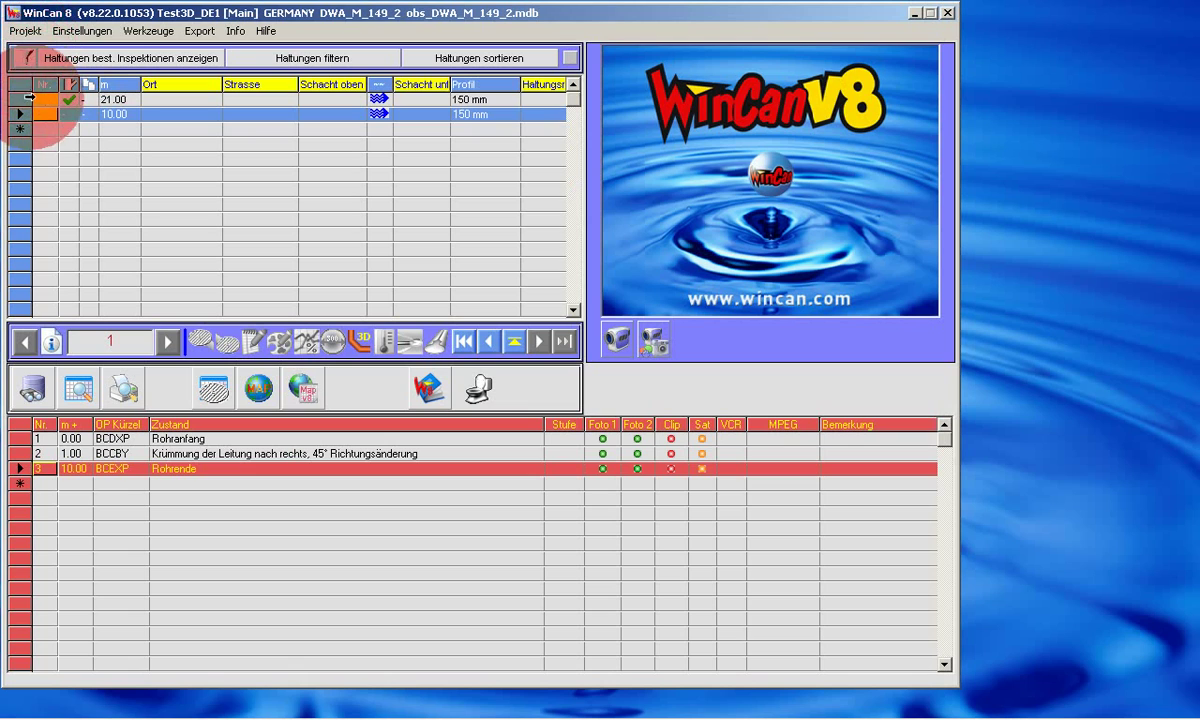
# Change the 21.00 m section's Insp.Richtung back to Gegen Fliessrichtung and save it.
pyautogui.click(40, 101)
pyautogui.doubleClick(41, 102)
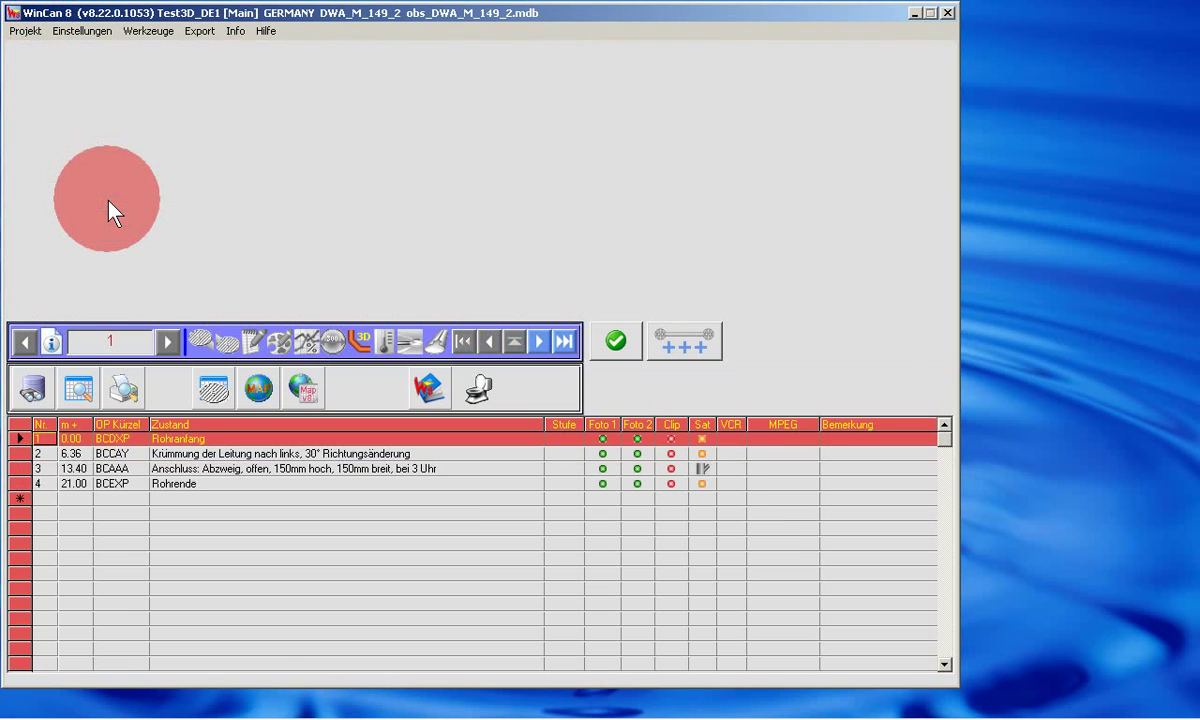
pyautogui.click(110, 232)
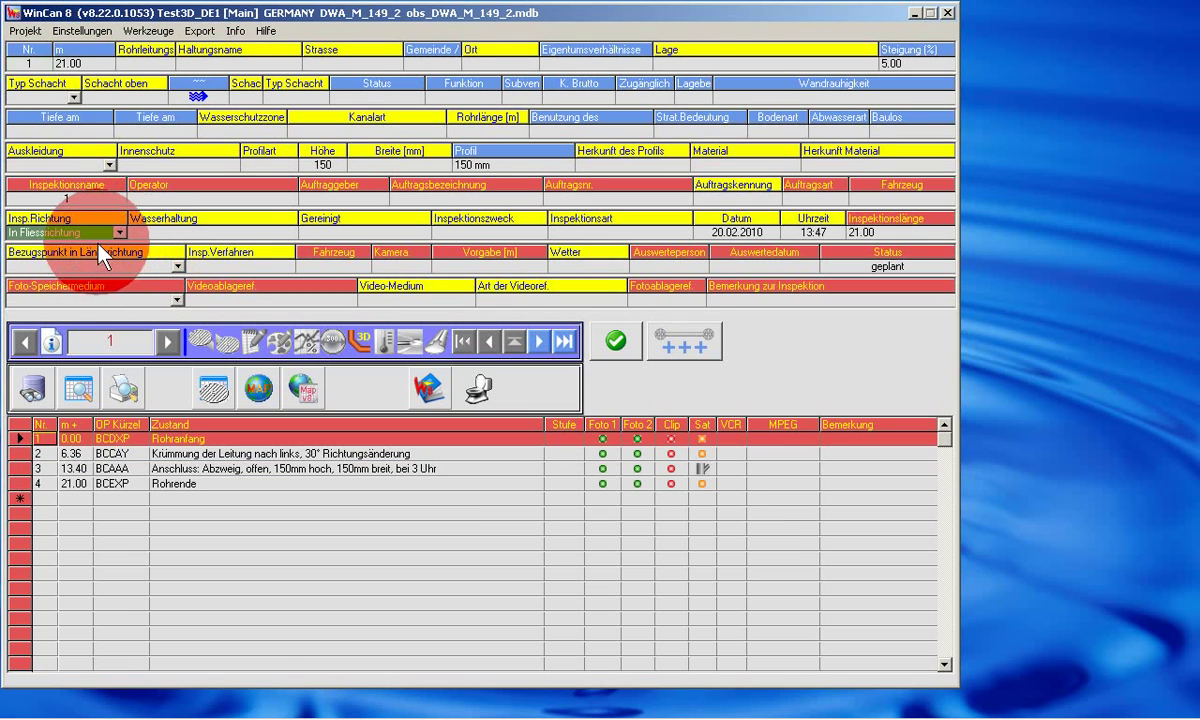
pyautogui.click(85, 258)
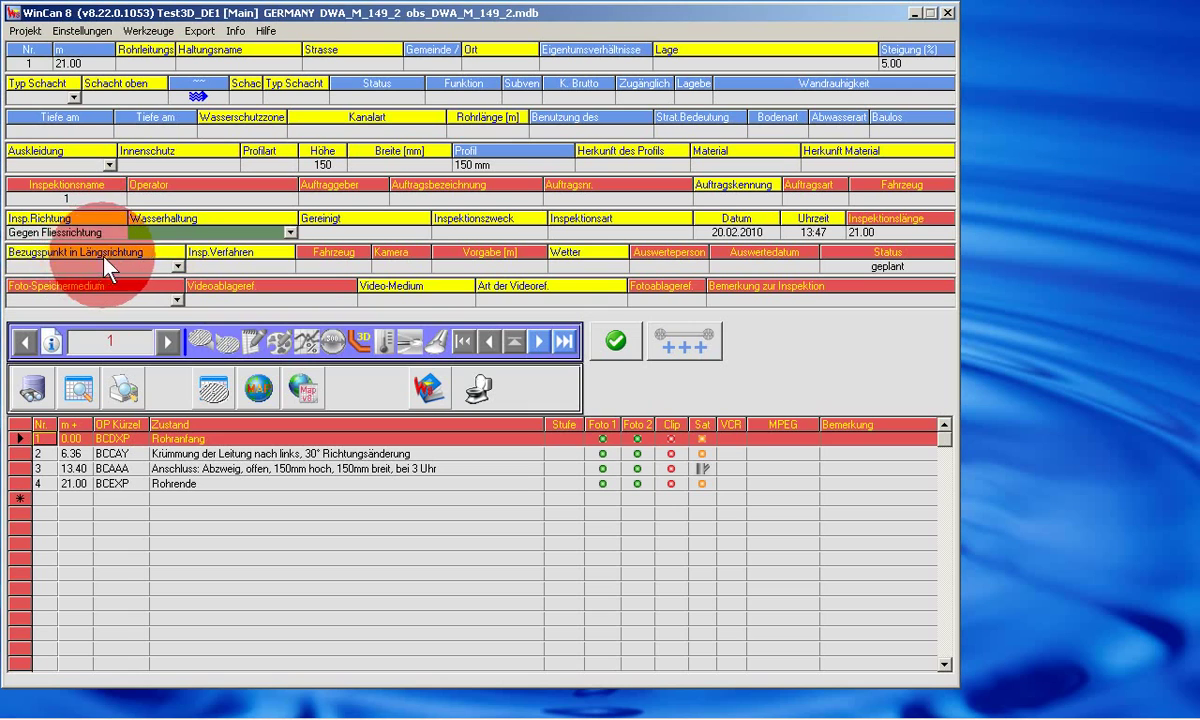
pyautogui.click(616, 341)
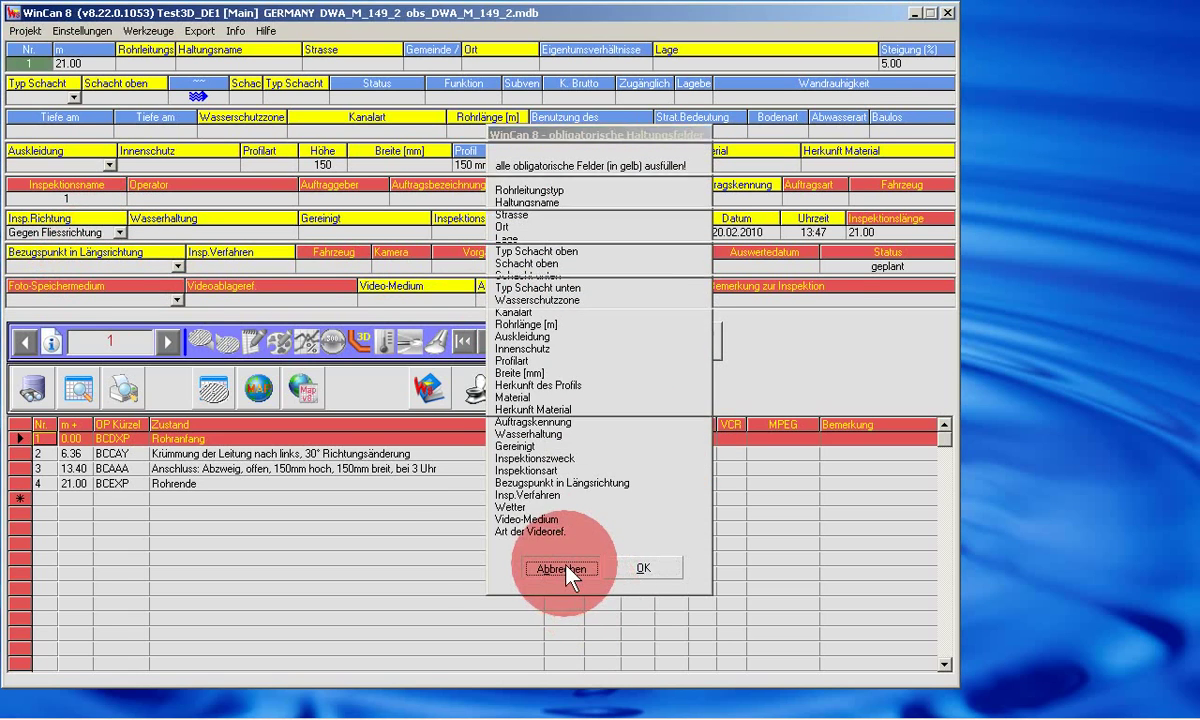
pyautogui.click(560, 570)
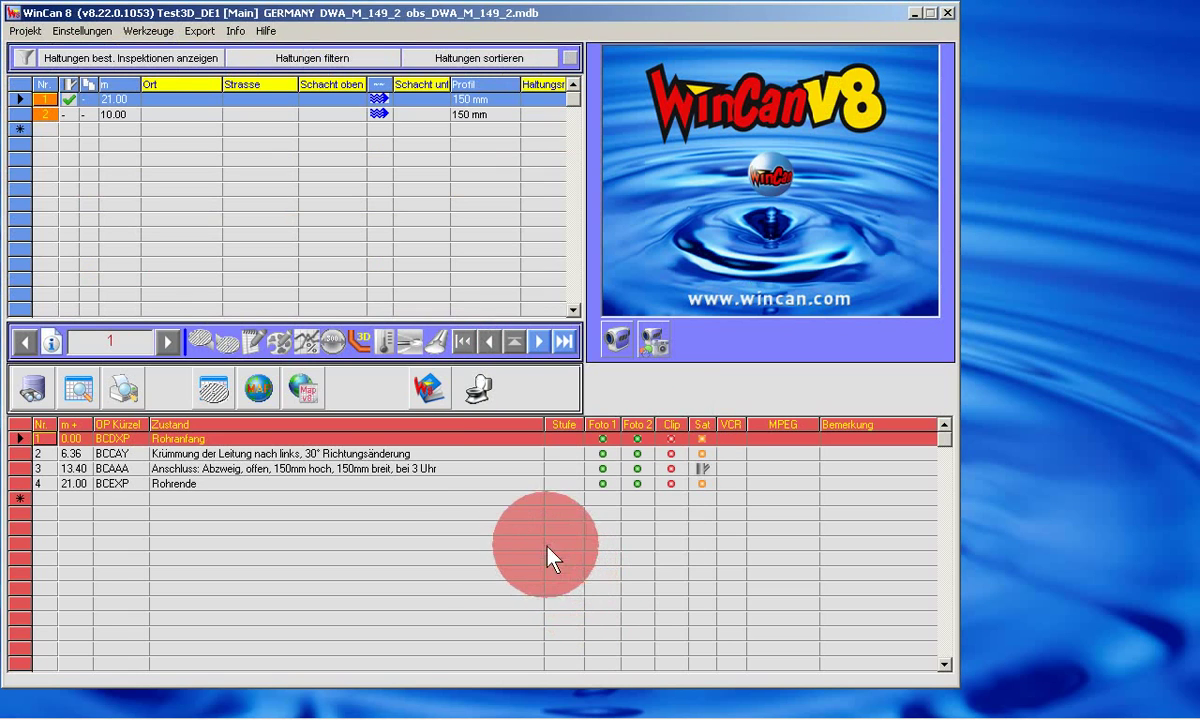
# Preview the 21.00 m section's pipe in WinCan3D, then close it.
pyautogui.click(357, 342)
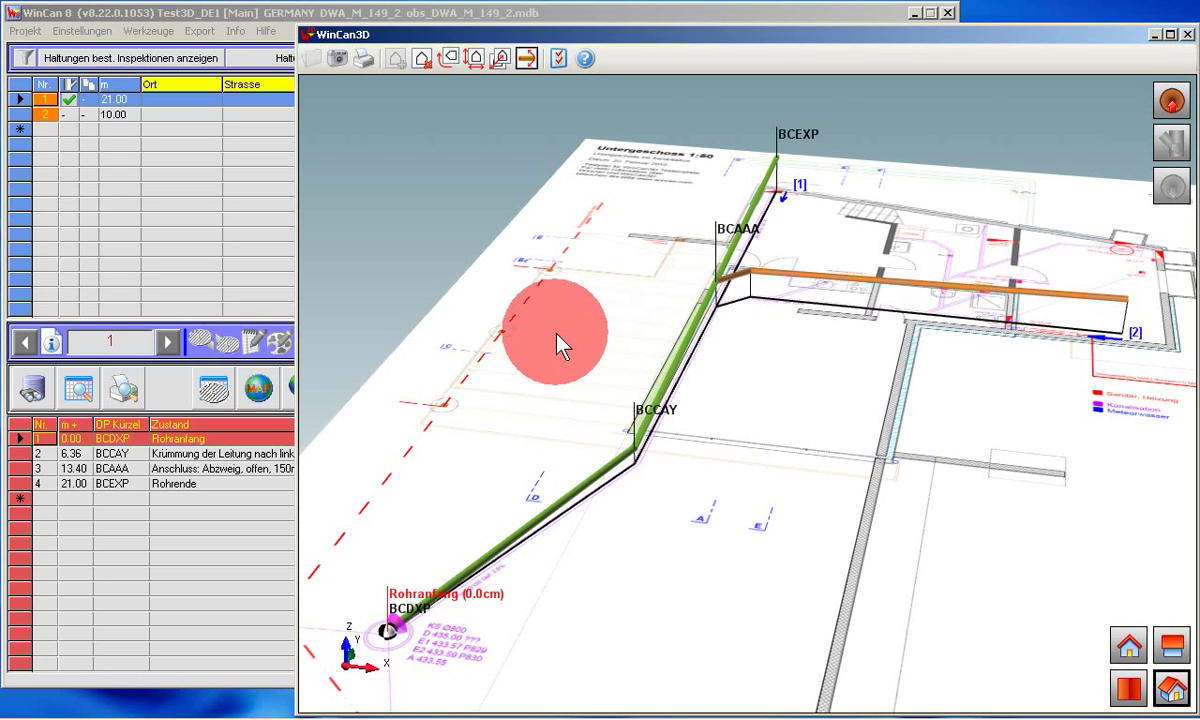
pyautogui.click(1188, 36)
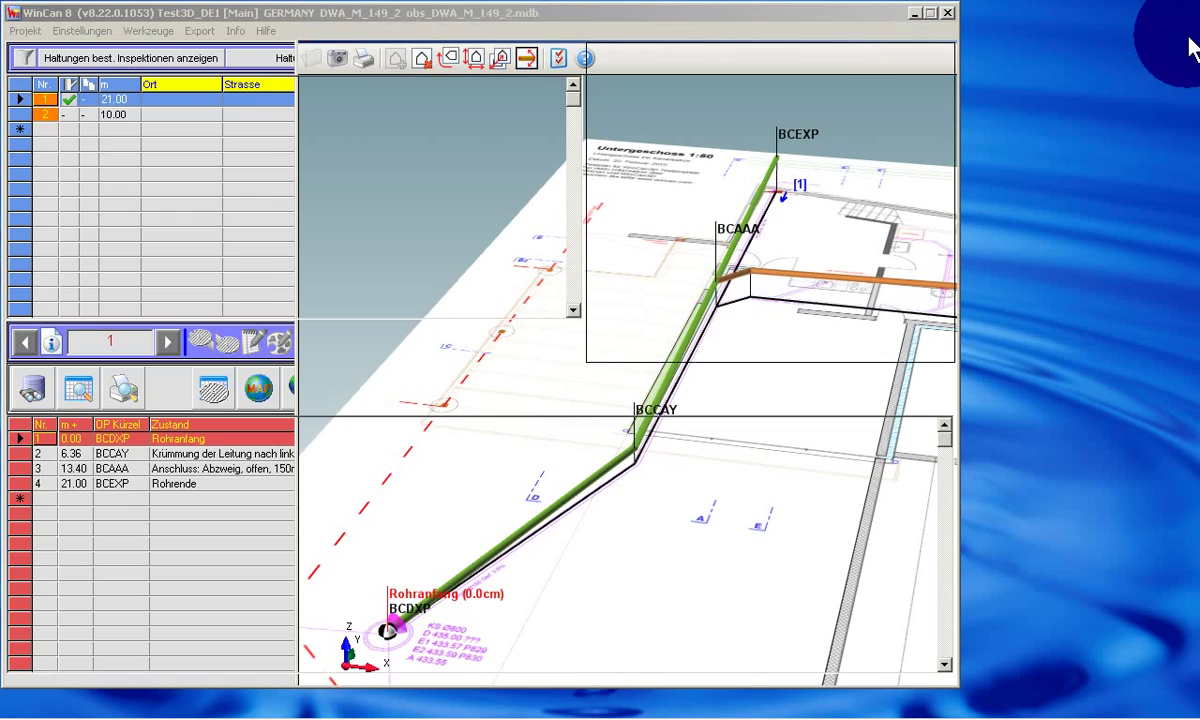
pyautogui.click(28, 31)
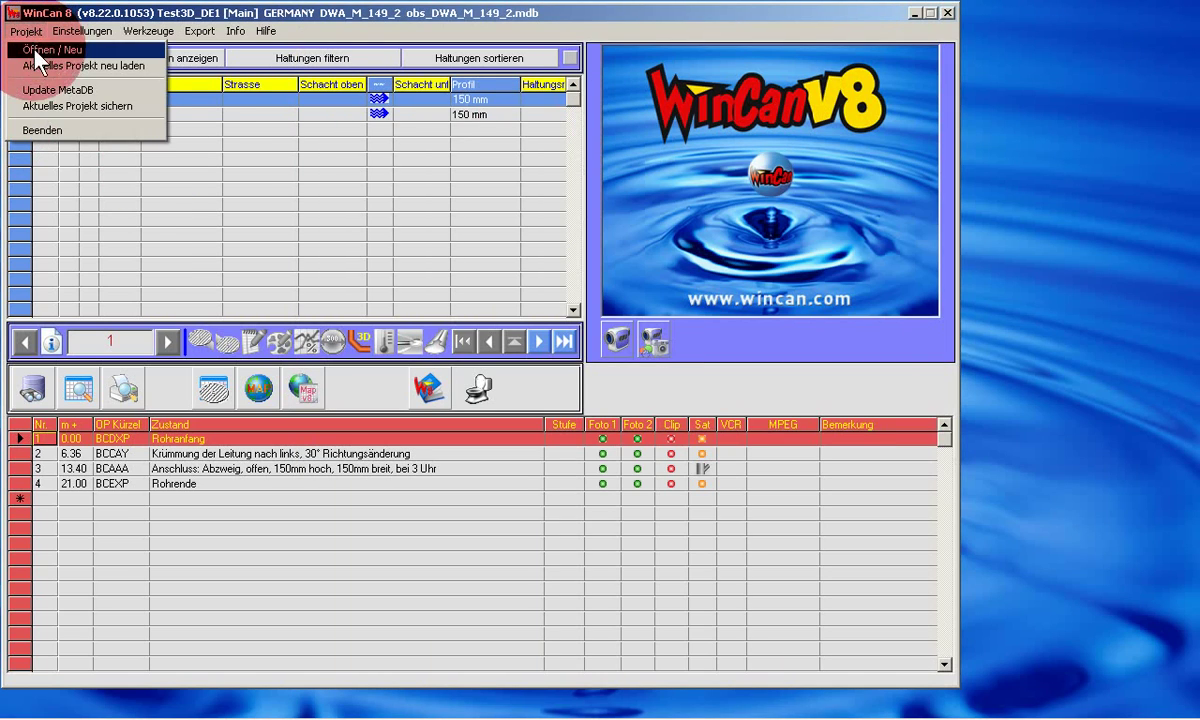
# Open the DemoWinCan3DDE project from the Projektmanager.
pyautogui.click(32, 47)
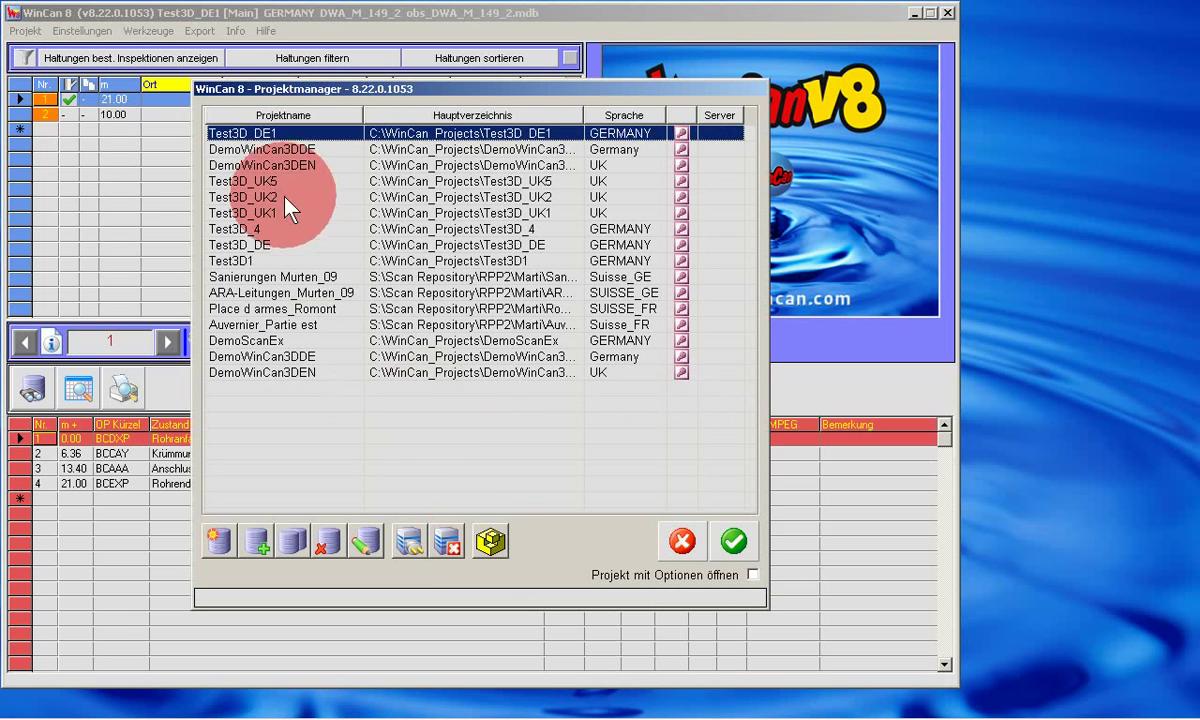
pyautogui.click(262, 147)
pyautogui.click(731, 541)
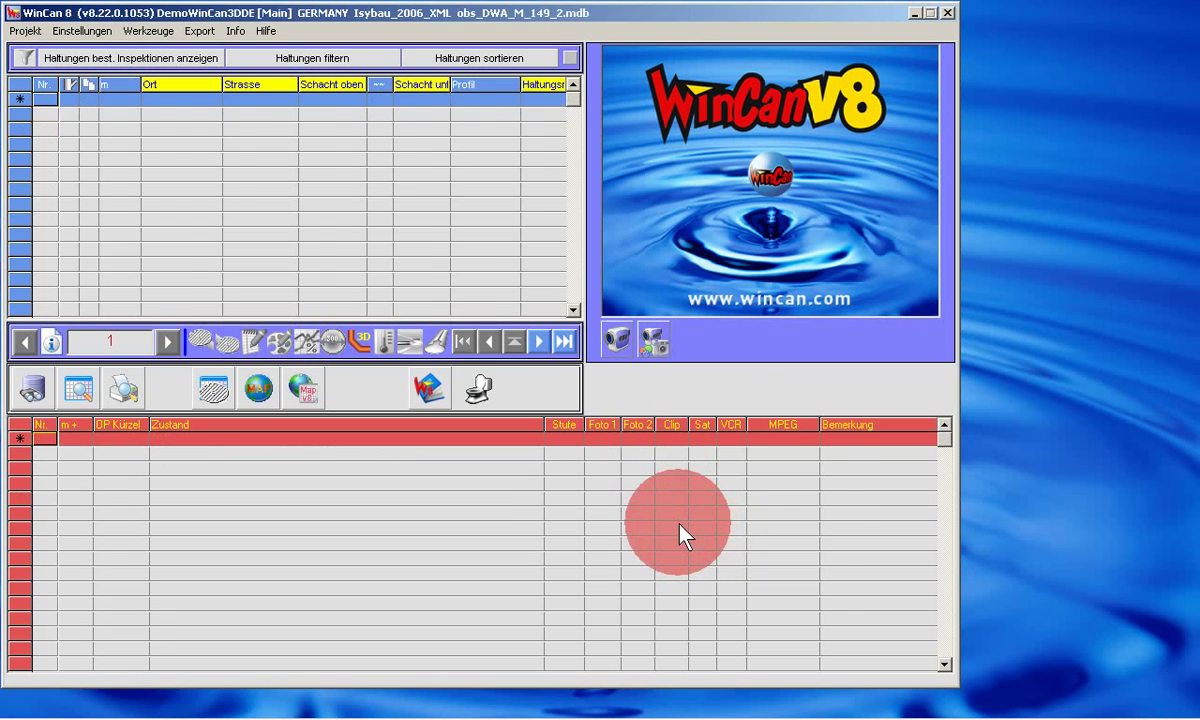
# Open the network in WinCan3D in perspective and label pipes with section names and upper node names.
pyautogui.click(360, 342)
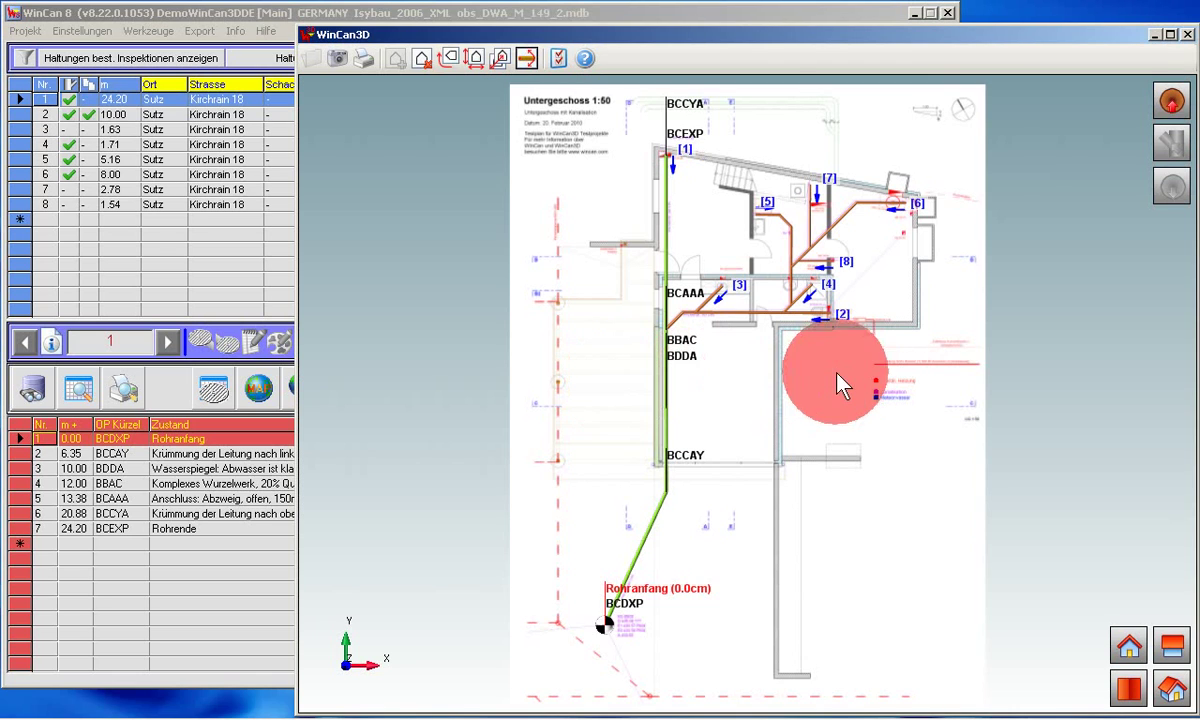
pyautogui.click(1170, 694)
pyautogui.moveTo(766, 350)
pyautogui.mouseDown()
pyautogui.moveTo(815, 360)
pyautogui.moveTo(857, 392)
pyautogui.moveTo(705, 437)
pyautogui.moveTo(696, 367)
pyautogui.moveTo(746, 222)
pyautogui.mouseUp()
pyautogui.rightClick(746, 220)
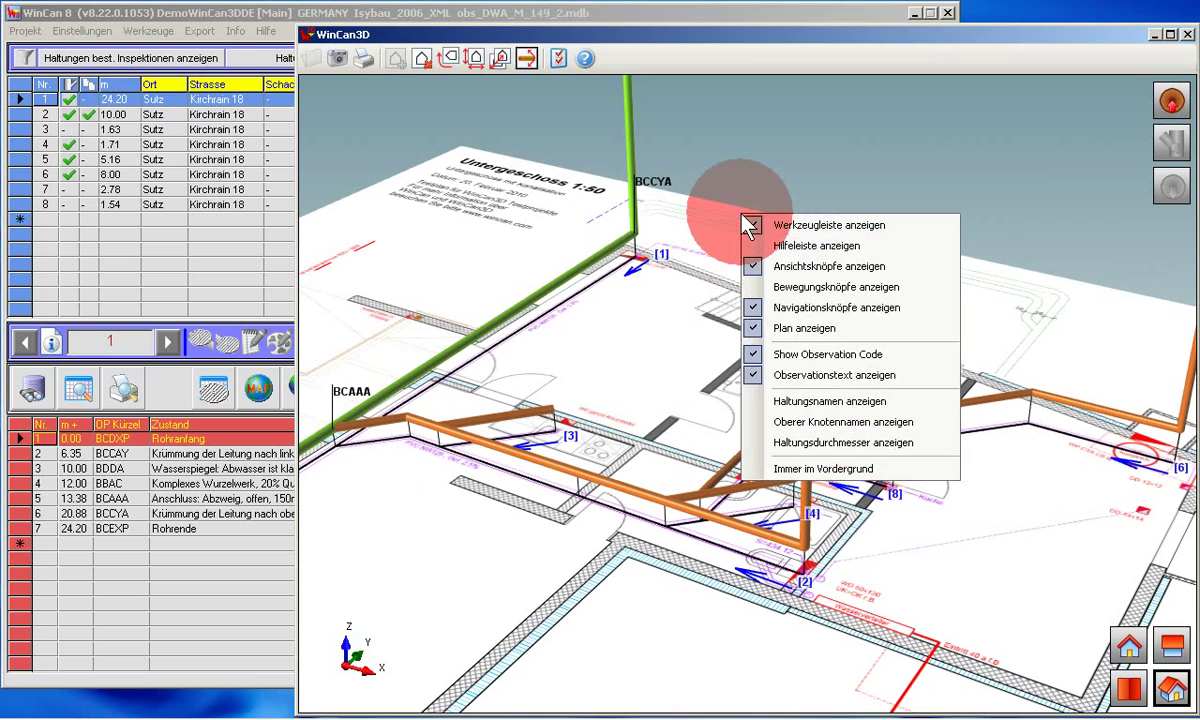
pyautogui.click(810, 401)
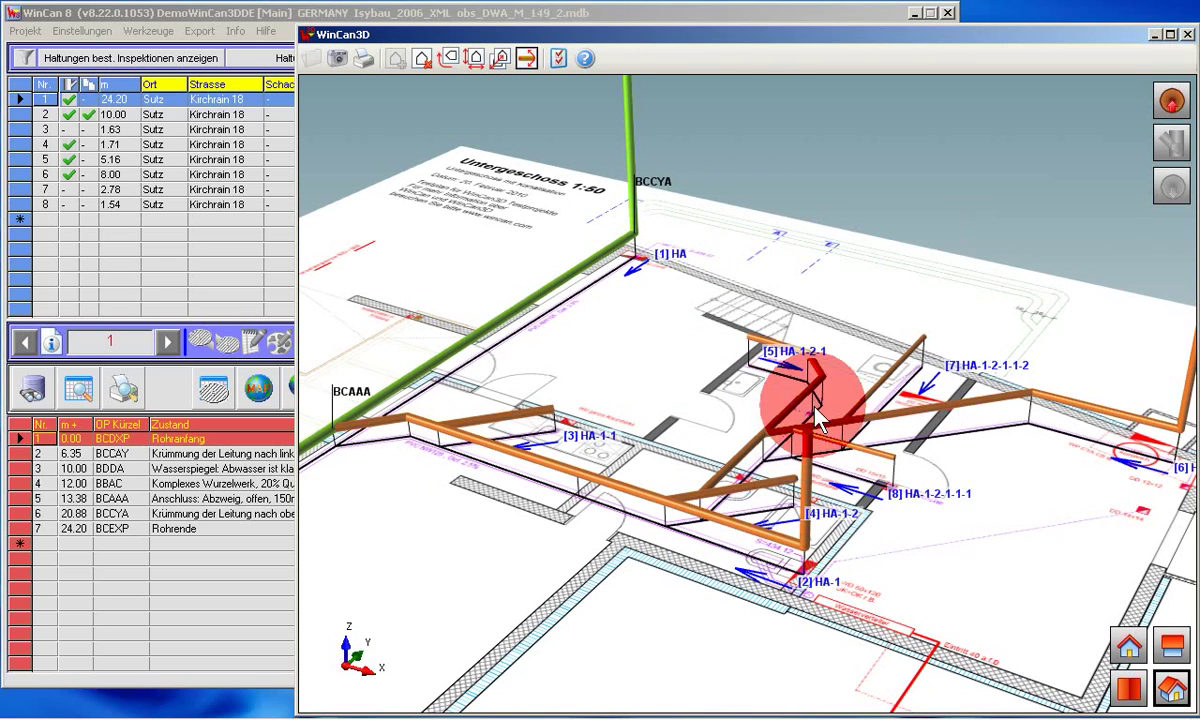
pyautogui.rightClick(797, 250)
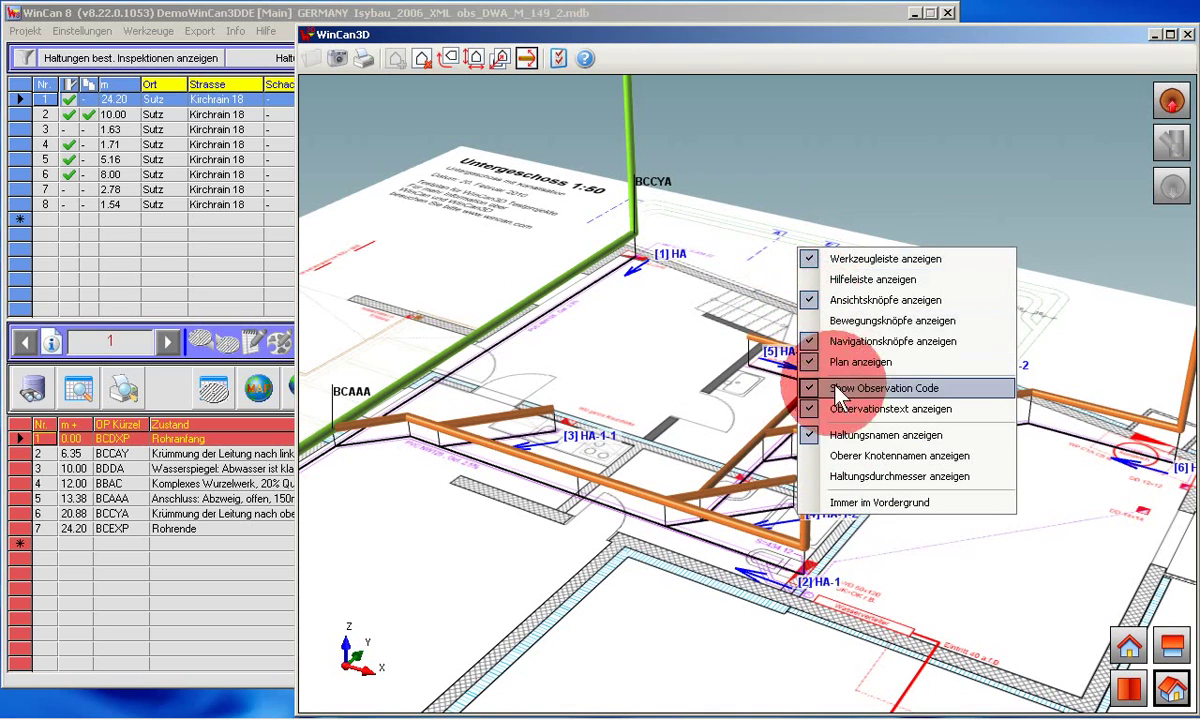
pyautogui.click(848, 466)
# Add pipe diameters to the labels, drop section names, and return to top view.
pyautogui.rightClick(774, 182)
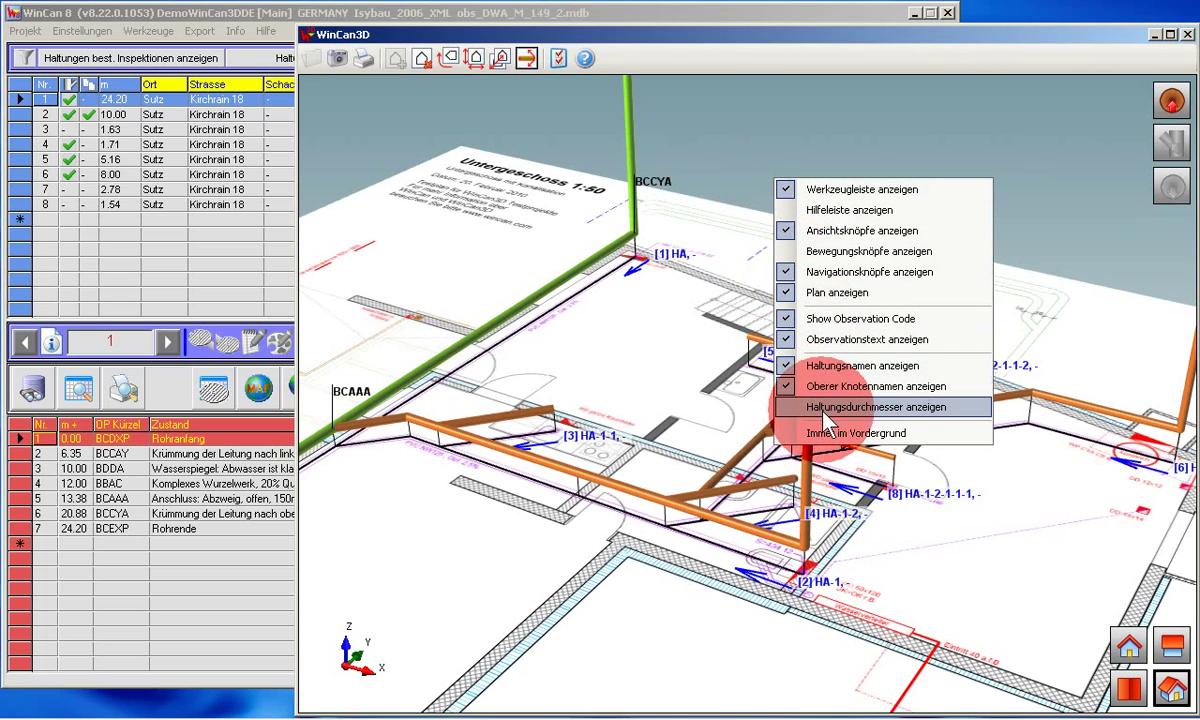
pyautogui.click(823, 407)
pyautogui.moveTo(584, 434); pyautogui.dragTo(620, 453)
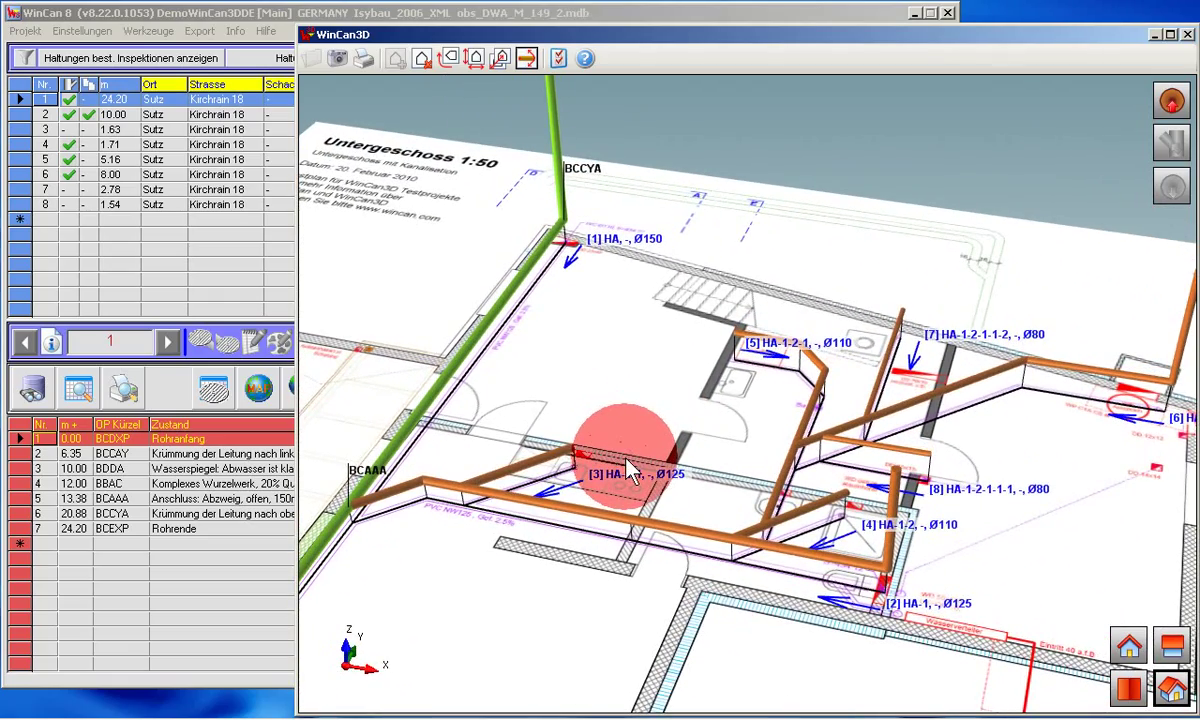
pyautogui.rightClick(628, 470)
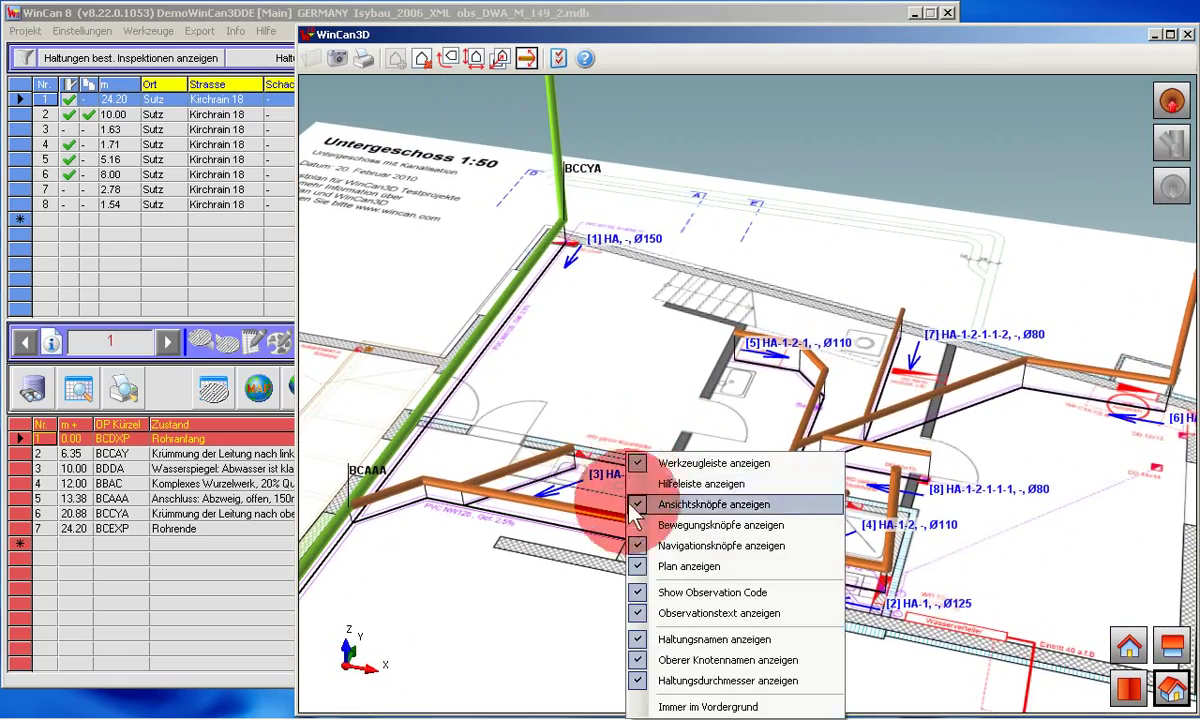
pyautogui.click(649, 640)
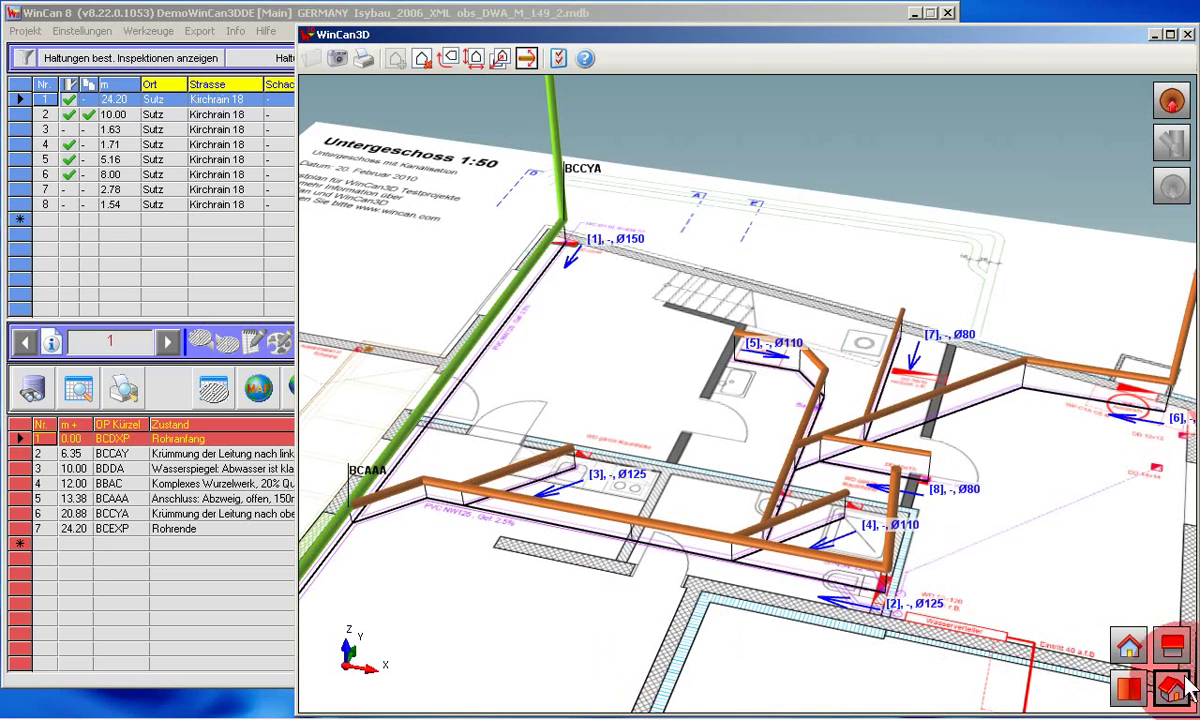
pyautogui.click(1126, 690)
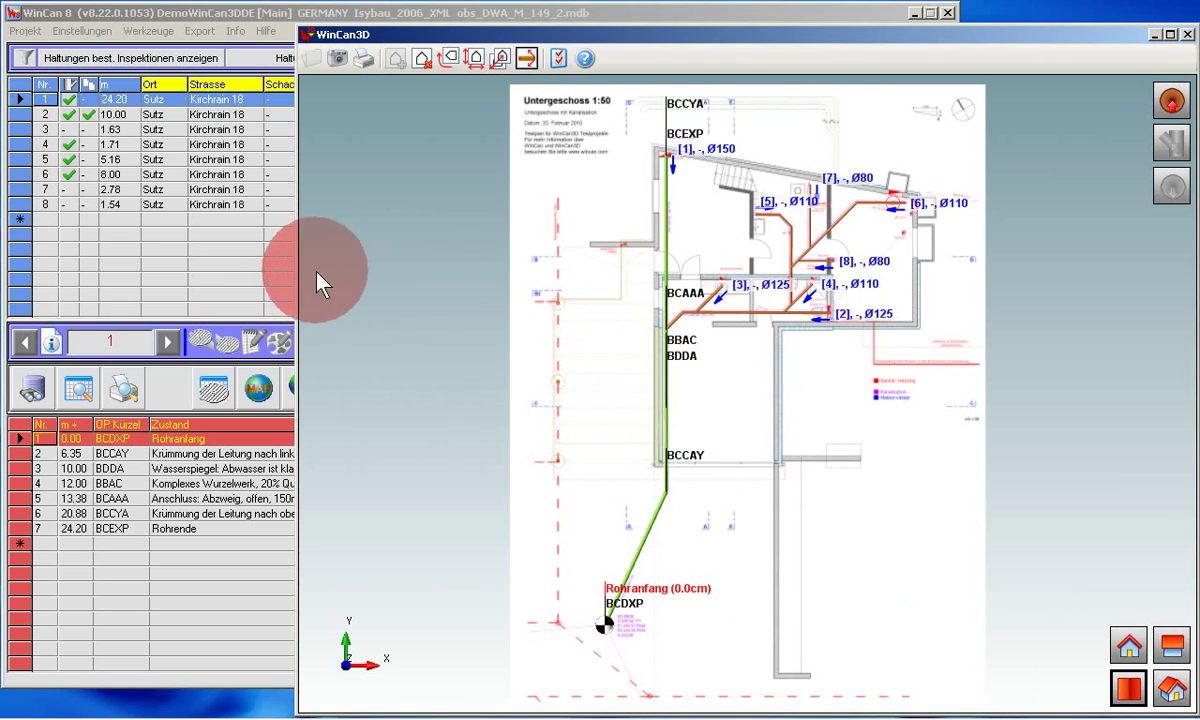
# Capture a 3× PNG snapshot named 'Grundriss UG Kirchrain 18' and close WinCan3D.
pyautogui.moveTo(291, 294); pyautogui.dragTo(707, 344)
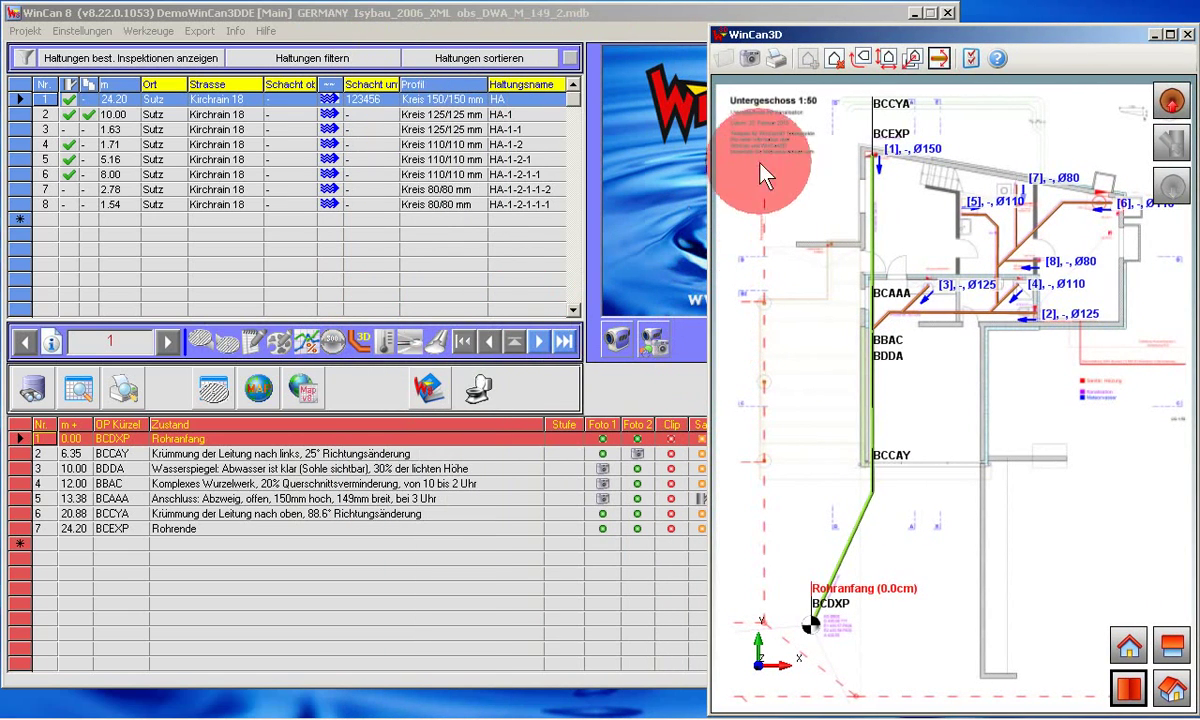
pyautogui.click(750, 66)
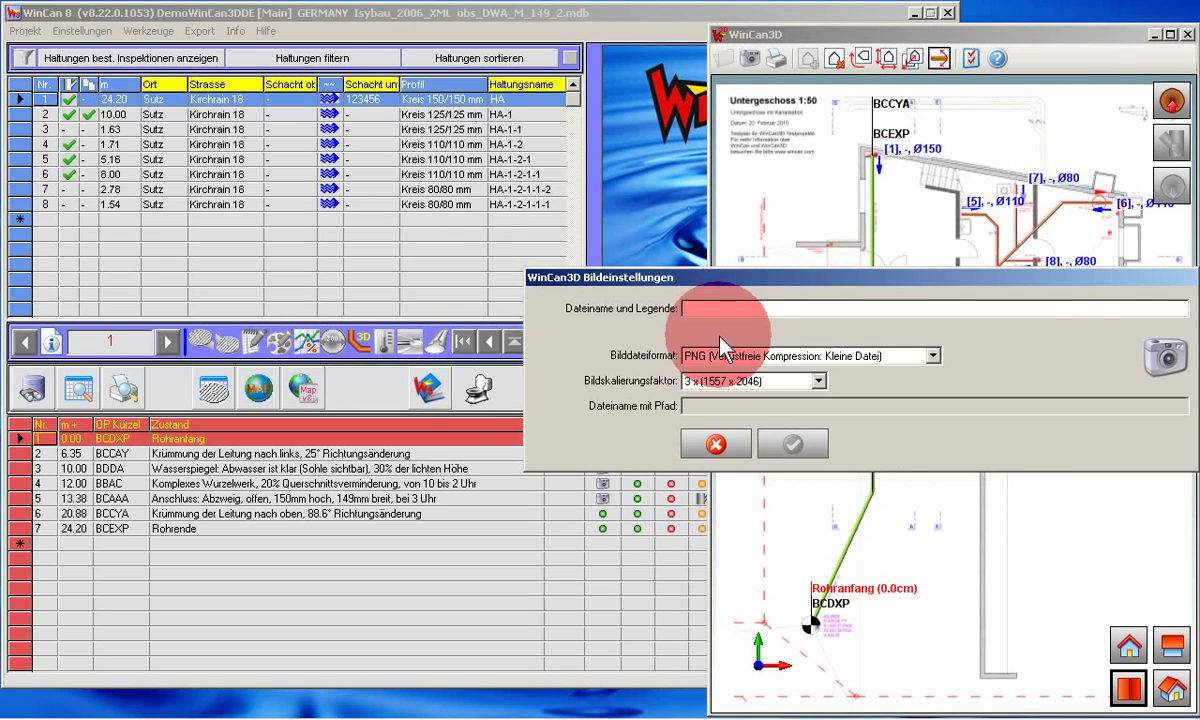
pyautogui.write('Grundriss UG')
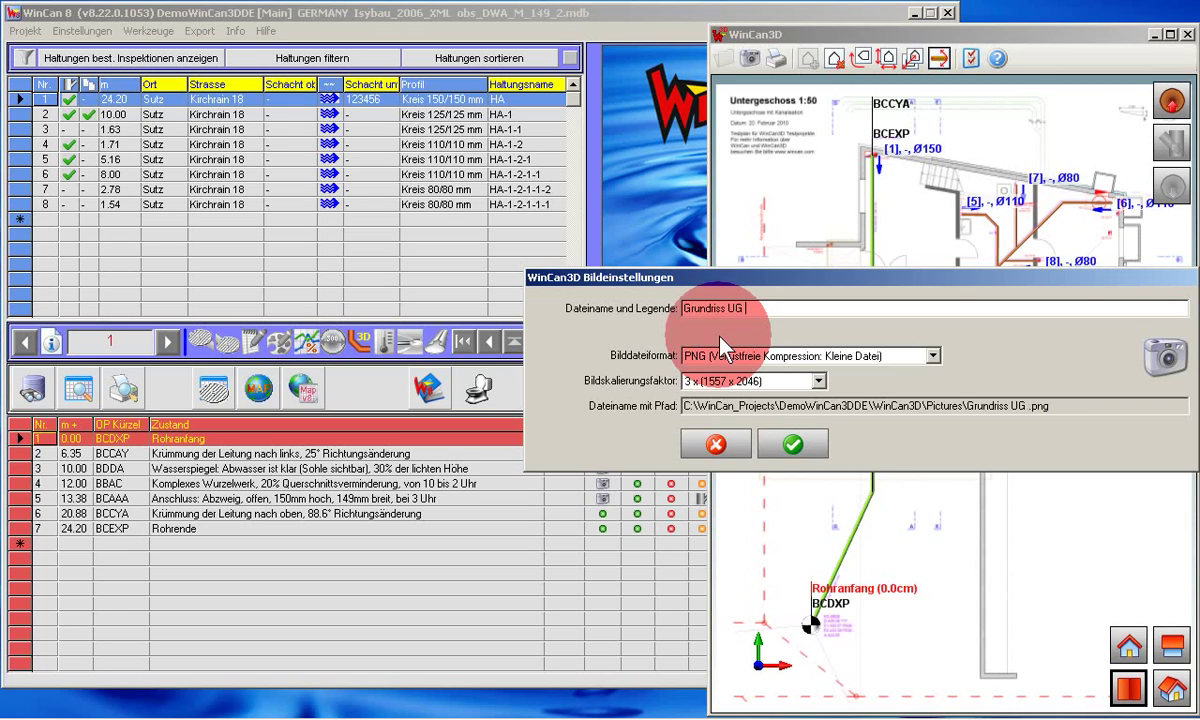
pyautogui.write('Kirchrain 18')
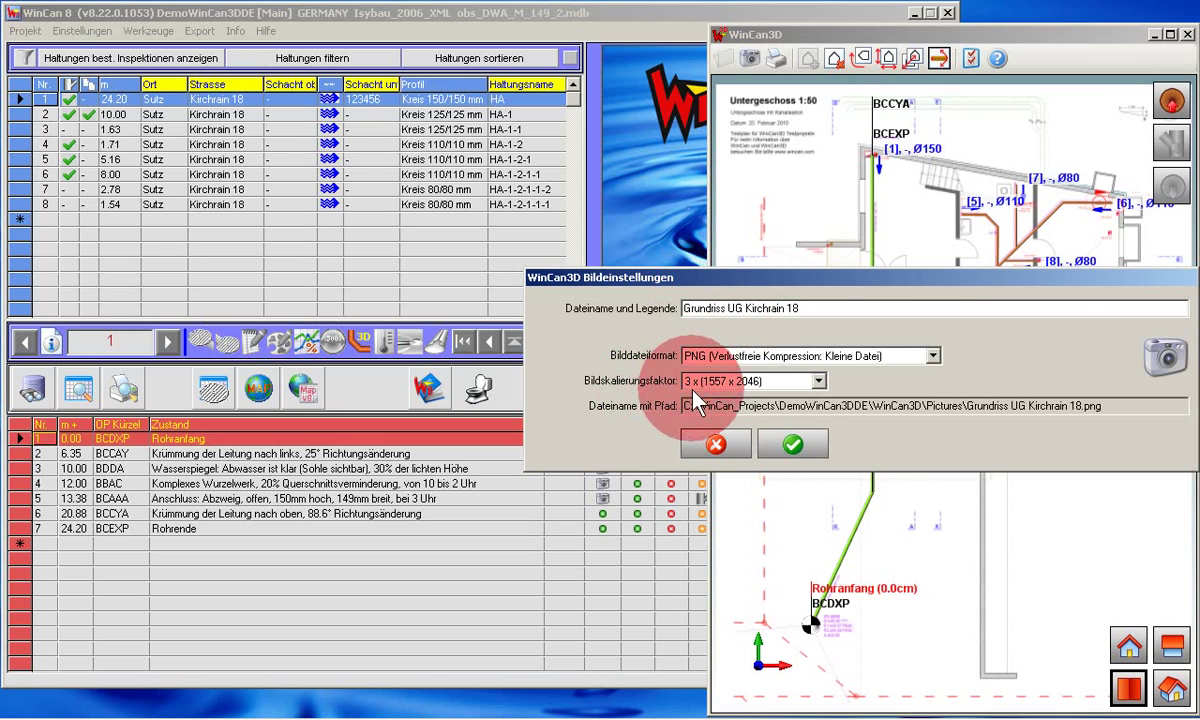
pyautogui.click(790, 445)
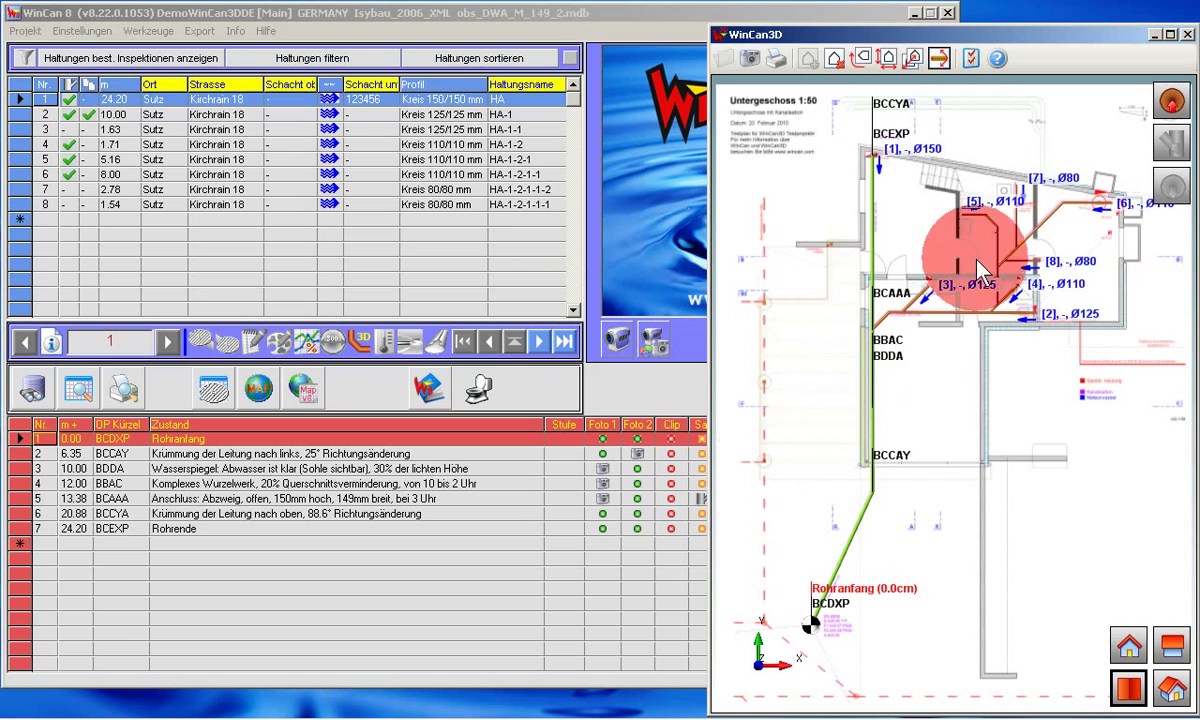
pyautogui.click(1188, 37)
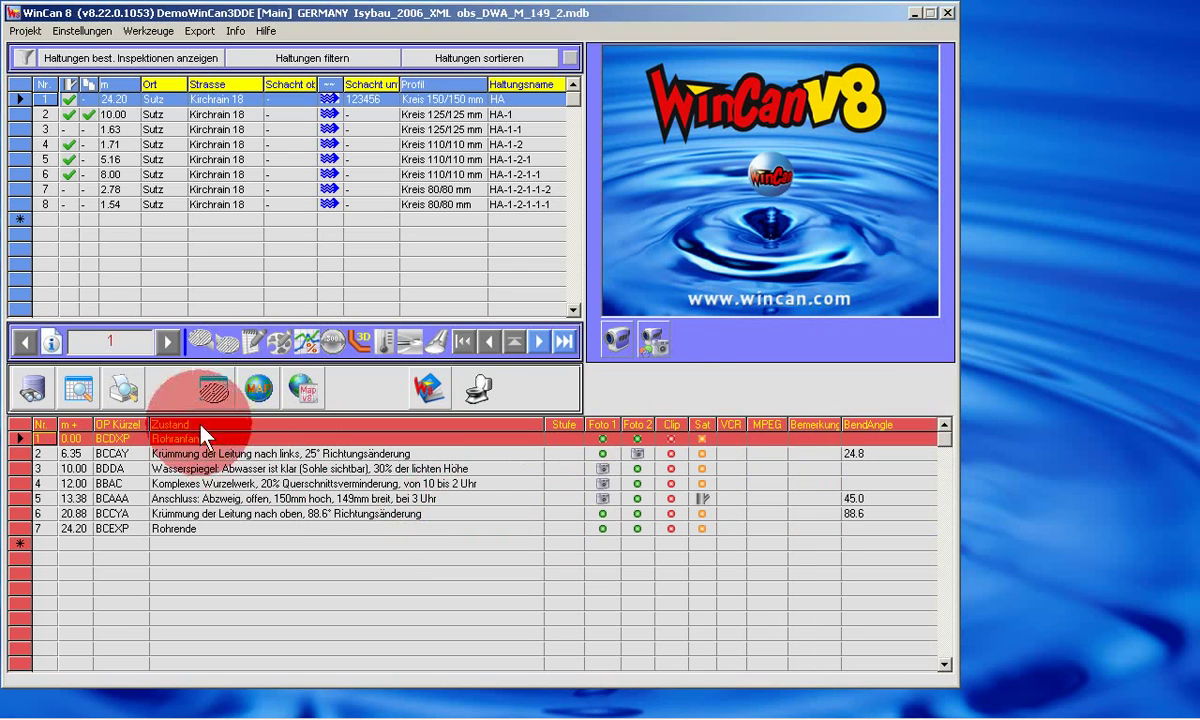
# Print the WinCan3D Report from the Docu-Center, with the labelled floor plan snapshot.
pyautogui.click(124, 390)
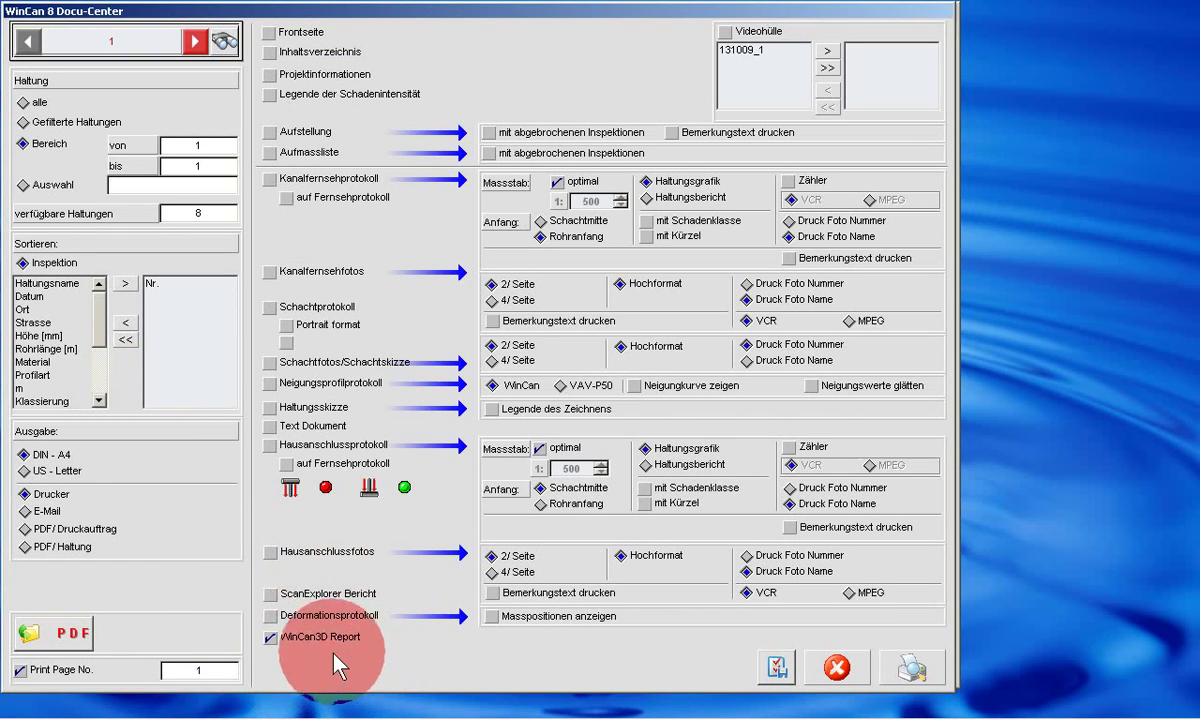
pyautogui.click(915, 670)
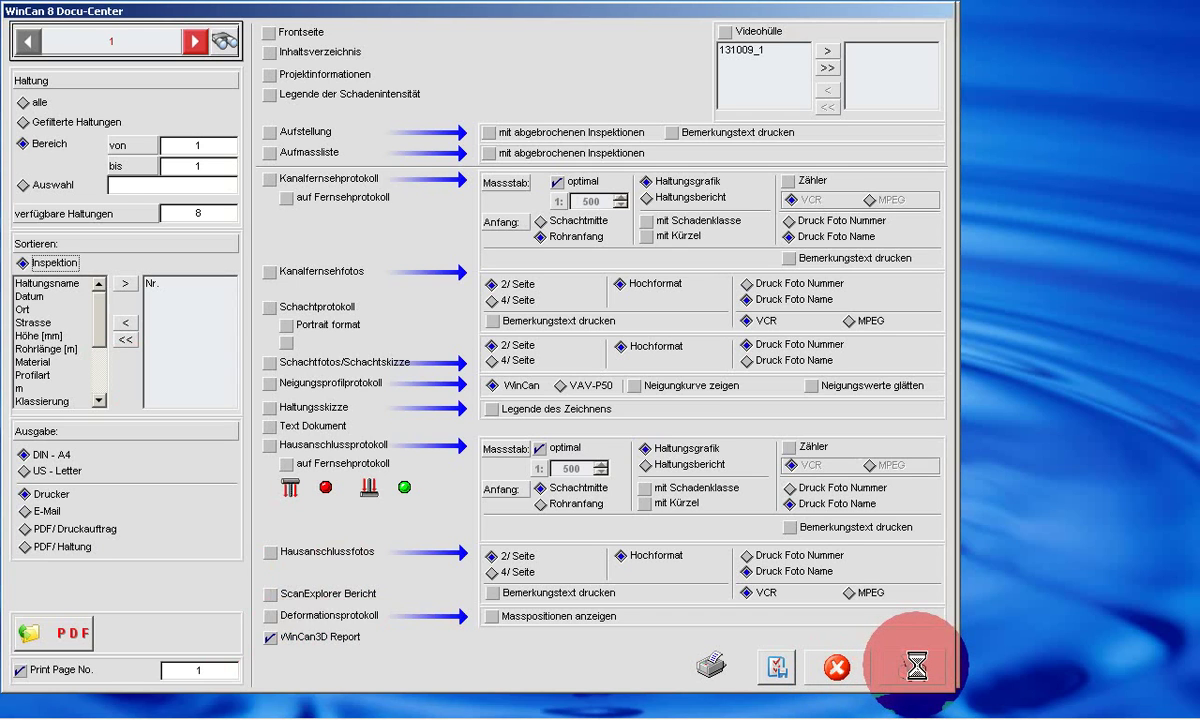